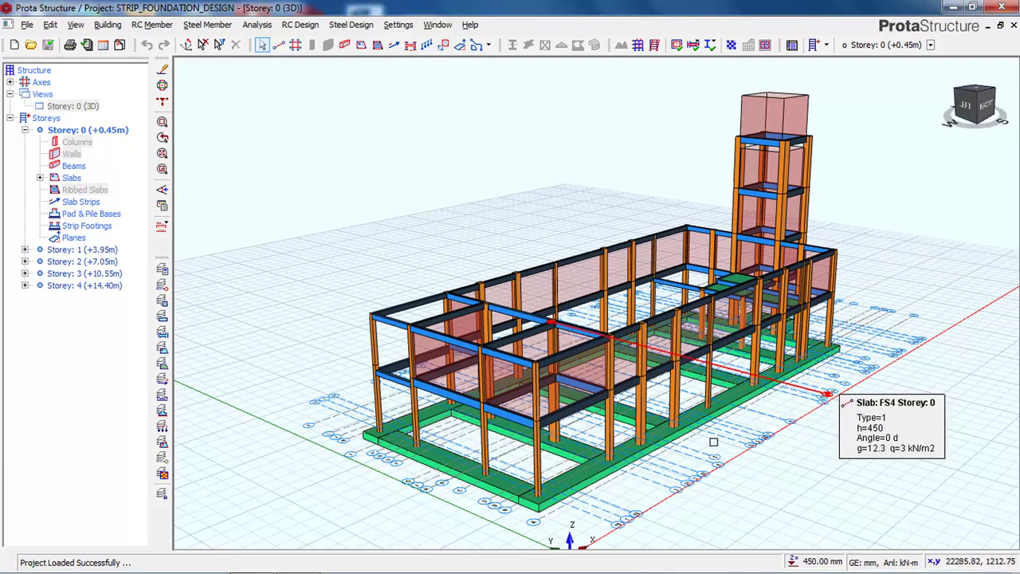
Examine the 3D building model and its strip foundation layout from several angles
{"action": "key", "text": "Left"}
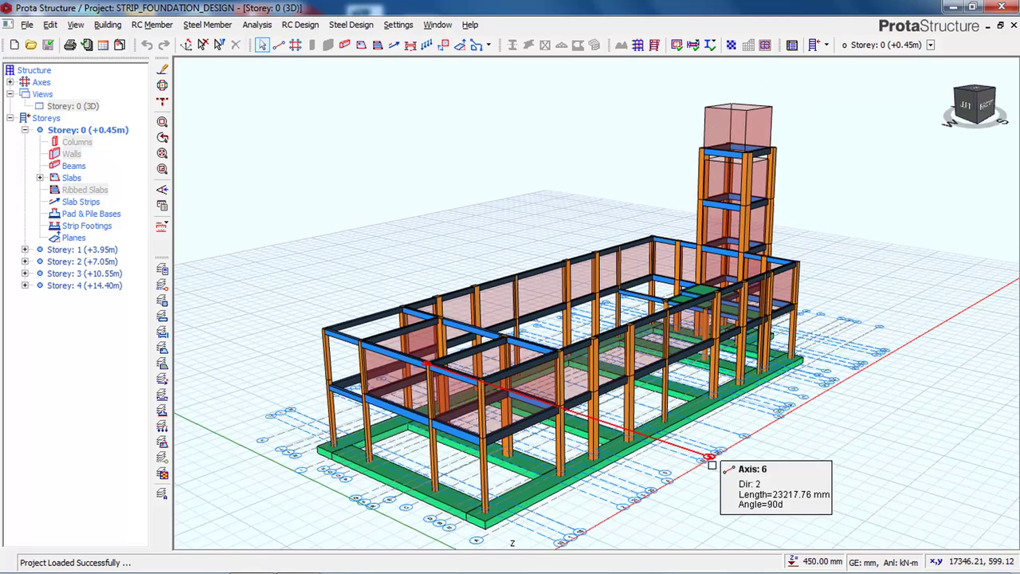
{"action": "key", "text": "Left"}
{"action": "key", "text": "Up"}
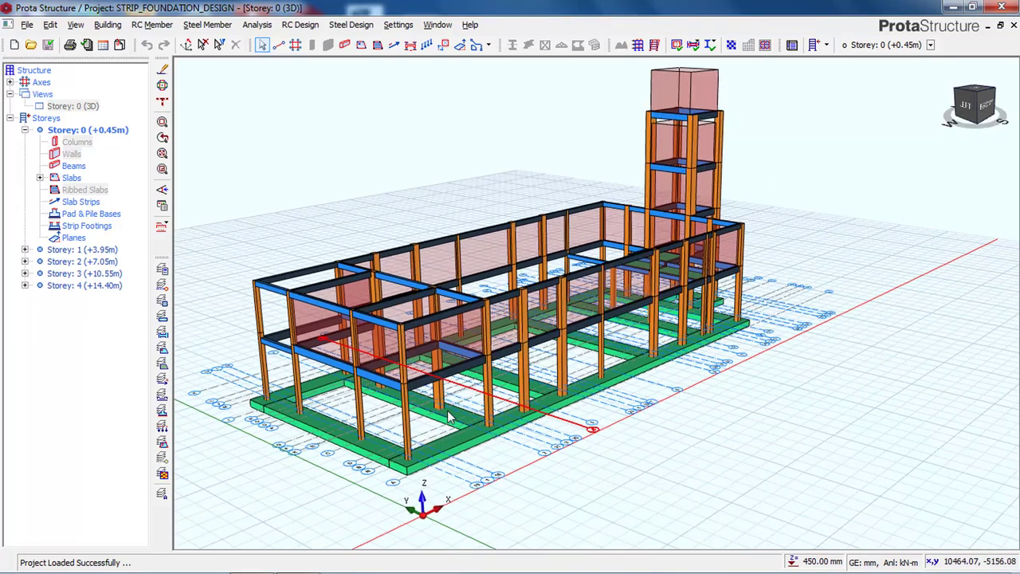
{"action": "key", "text": "Right"}
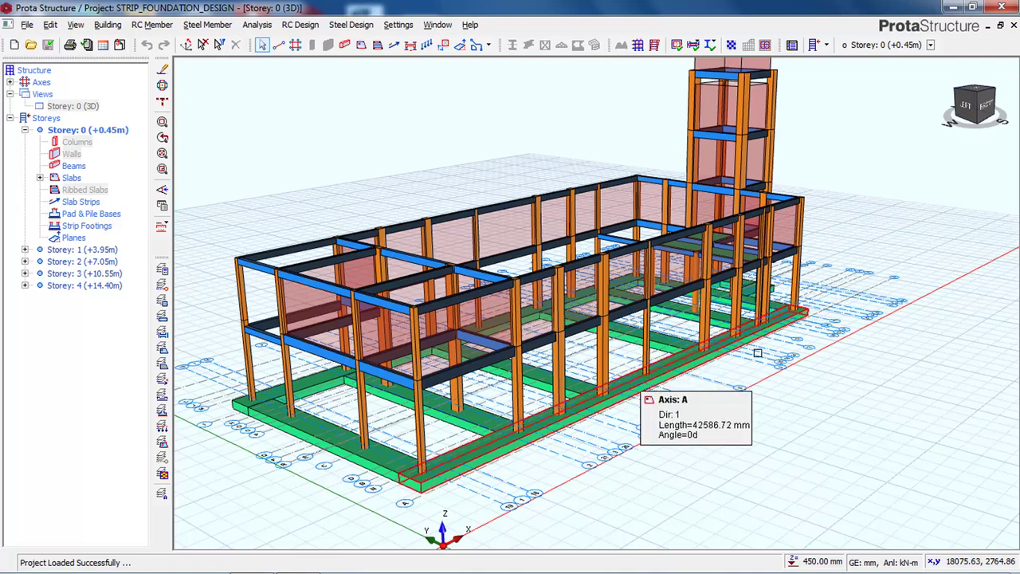
{"action": "key", "text": "Right"}
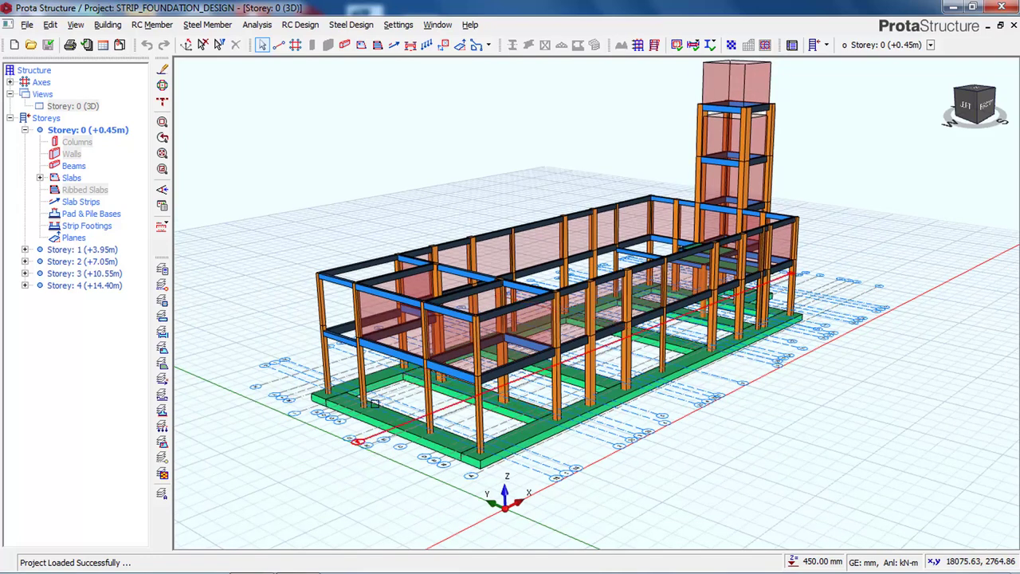
{"action": "key", "text": "Right"}
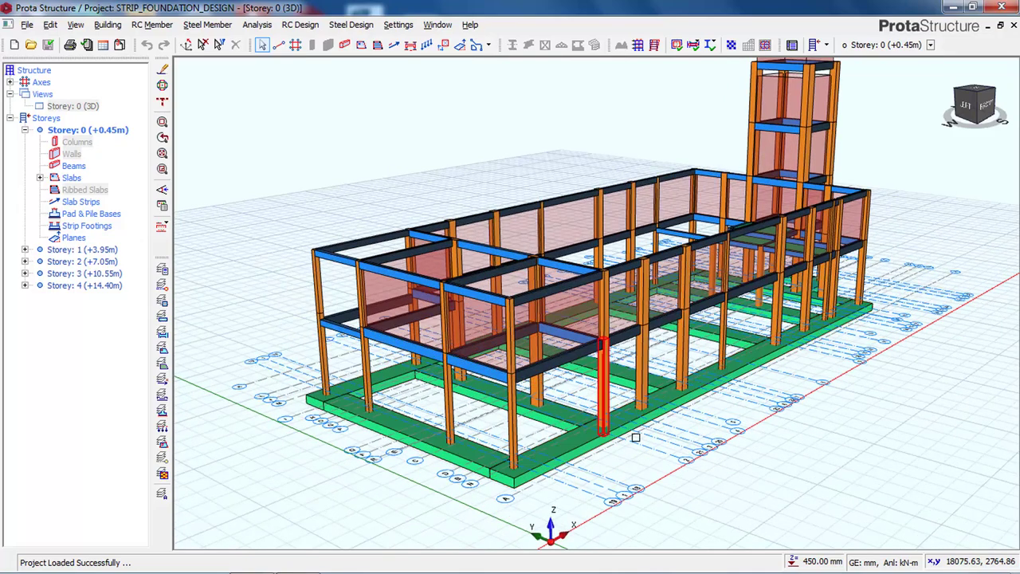
{"action": "scroll", "coordinate": [630, 434], "scroll_direction": "up", "scroll_amount": 1}
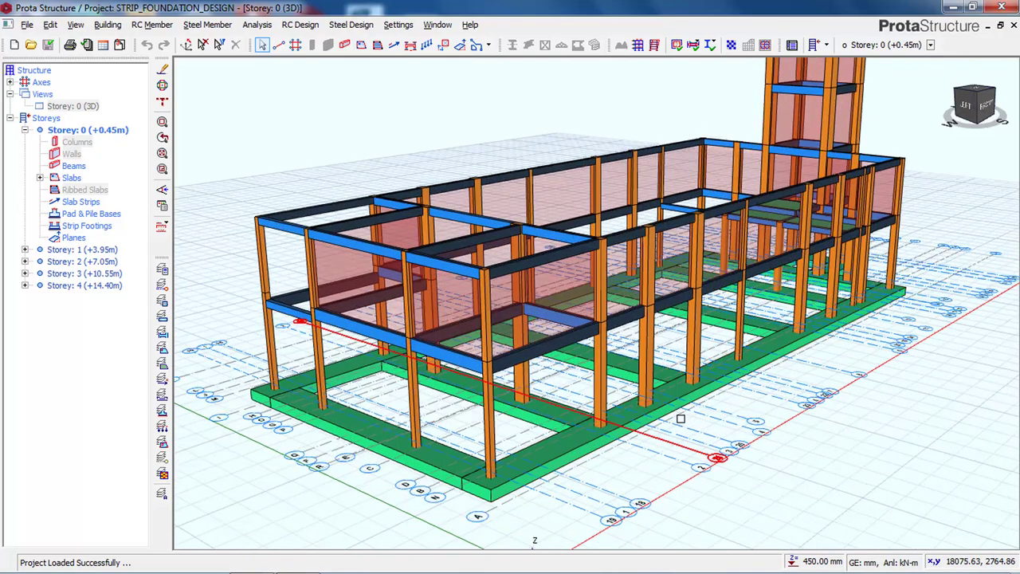
{"action": "mouse_move", "coordinate": [652, 459]}
{"action": "middle_mouse_down"}
{"action": "mouse_move", "coordinate": [597, 478]}
{"action": "mouse_move", "coordinate": [521, 416]}
{"action": "mouse_move", "coordinate": [659, 389]}
{"action": "mouse_move", "coordinate": [653, 401]}
{"action": "mouse_move", "coordinate": [736, 421]}
{"action": "mouse_move", "coordinate": [422, 397]}
{"action": "mouse_move", "coordinate": [563, 373]}
{"action": "middle_mouse_up"}
{"action": "scroll", "coordinate": [813, 341], "scroll_direction": "down", "scroll_amount": 4}
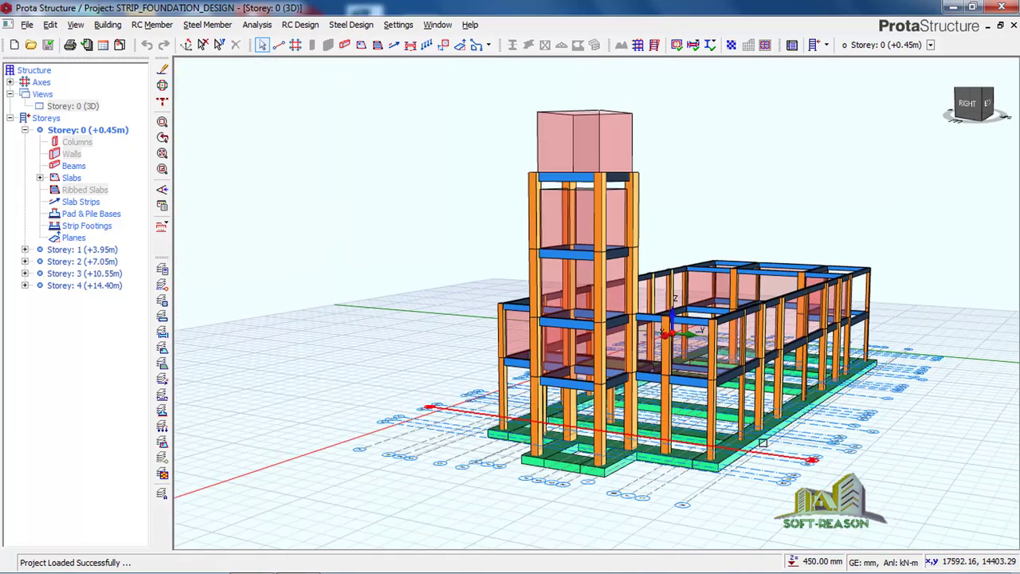
{"action": "scroll", "coordinate": [777, 415], "scroll_direction": "up", "scroll_amount": 1}
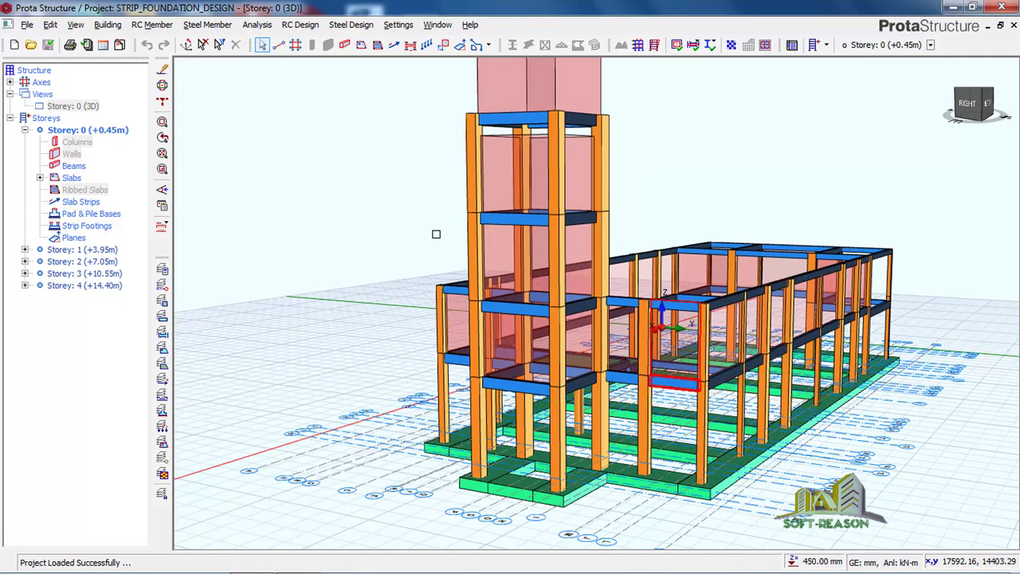
Switch the Storey: 0 view from 3D to plan and leave no element selected
{"action": "left_click", "coordinate": [83, 133]}
{"action": "right_click", "coordinate": [84, 136]}
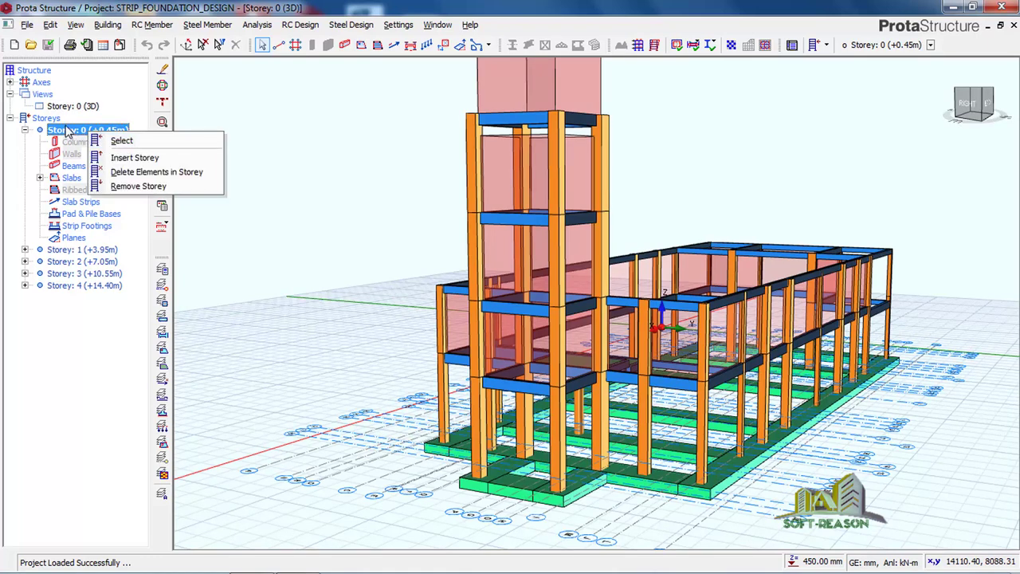
{"action": "left_click", "coordinate": [68, 132]}
{"action": "double_click", "coordinate": [67, 131]}
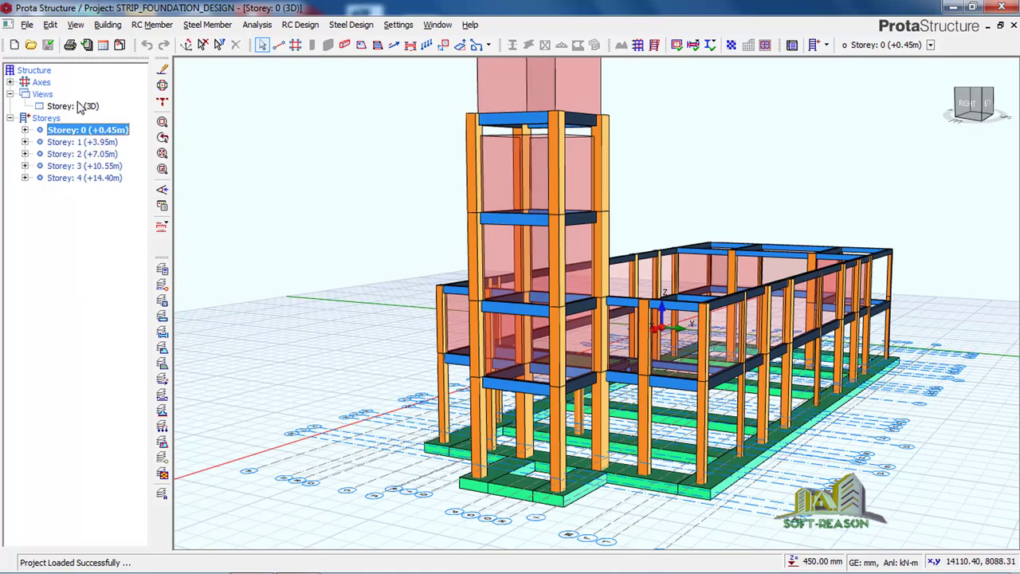
{"action": "right_click", "coordinate": [80, 106]}
{"action": "left_click", "coordinate": [111, 110]}
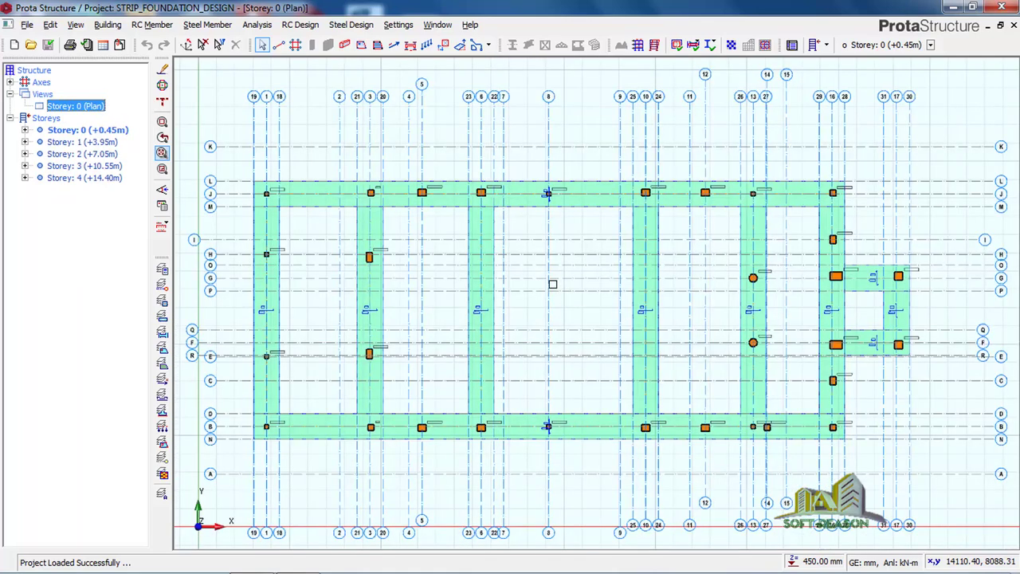
{"action": "left_click", "coordinate": [482, 255]}
{"action": "key", "text": "Escape"}
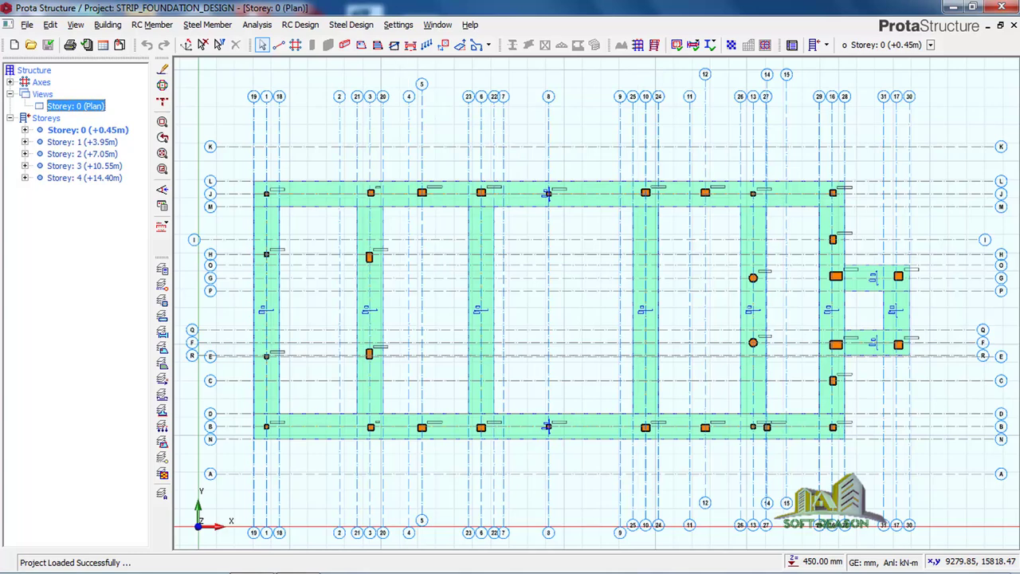
Insert an FE Strip type slab strip along axis J from axis 19 to axis 28, using the yellow-marked FE strip option
{"action": "left_click", "coordinate": [396, 45]}
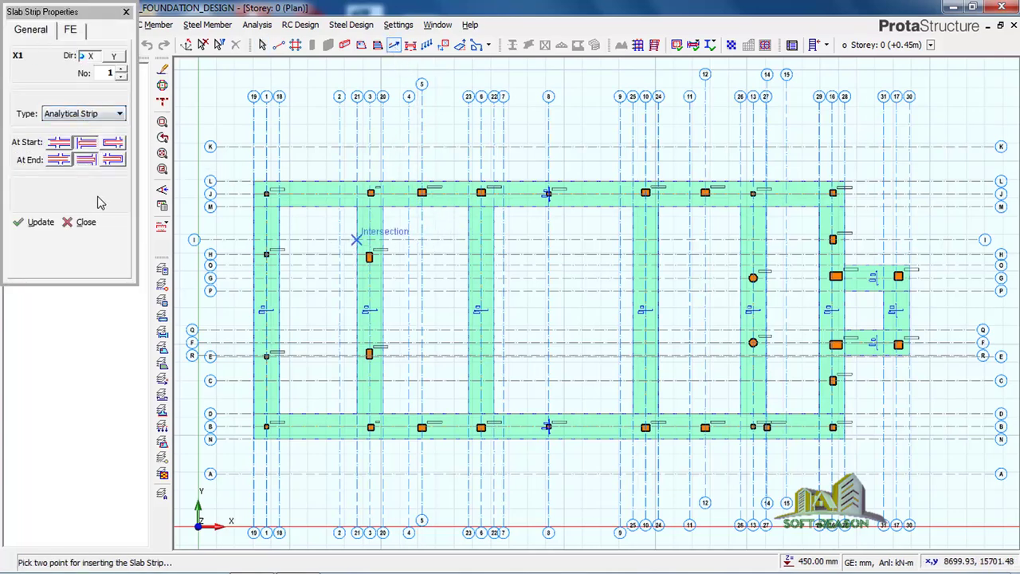
{"action": "left_click", "coordinate": [92, 116]}
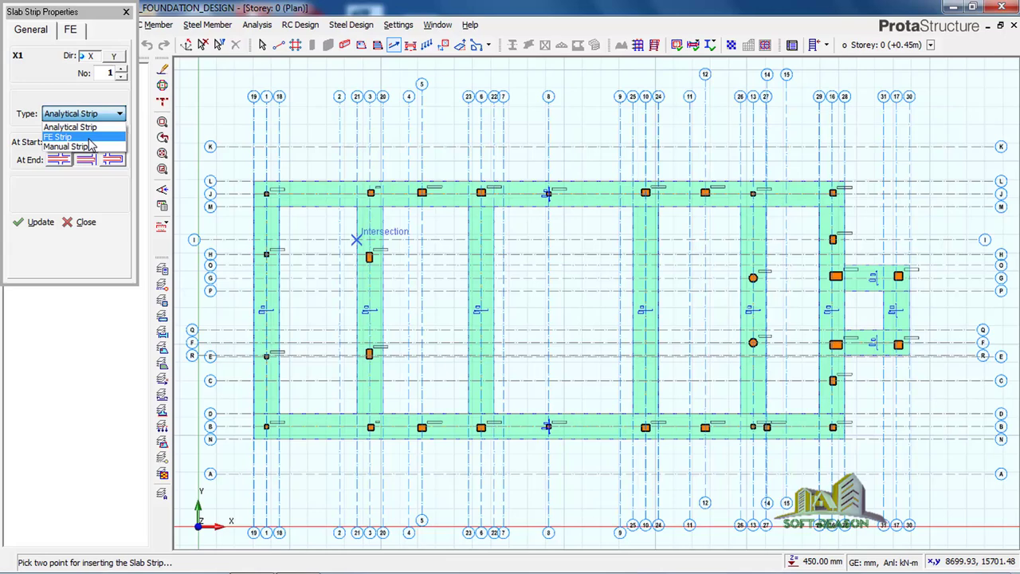
{"action": "left_click", "coordinate": [90, 140]}
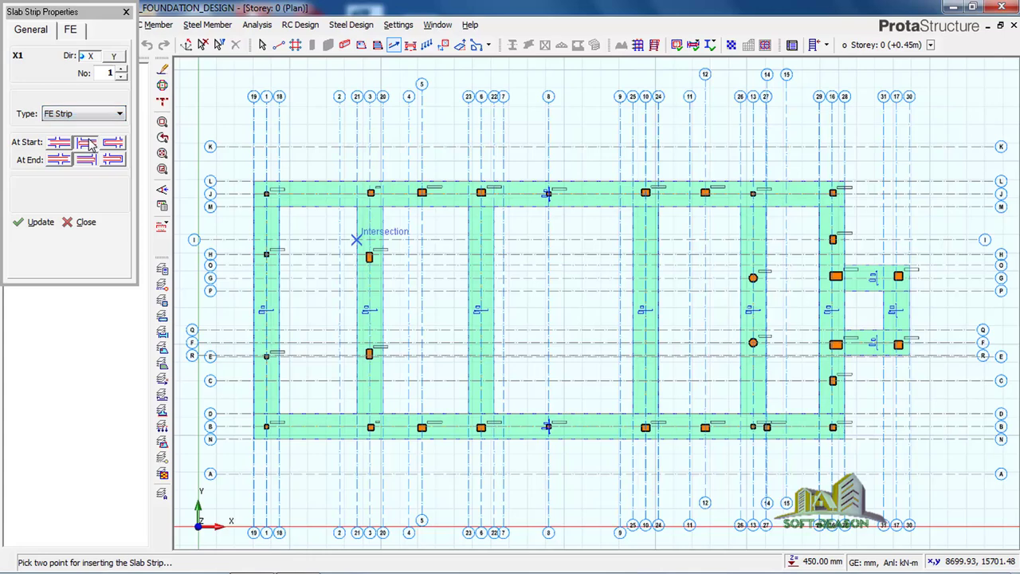
{"action": "left_click", "coordinate": [71, 31]}
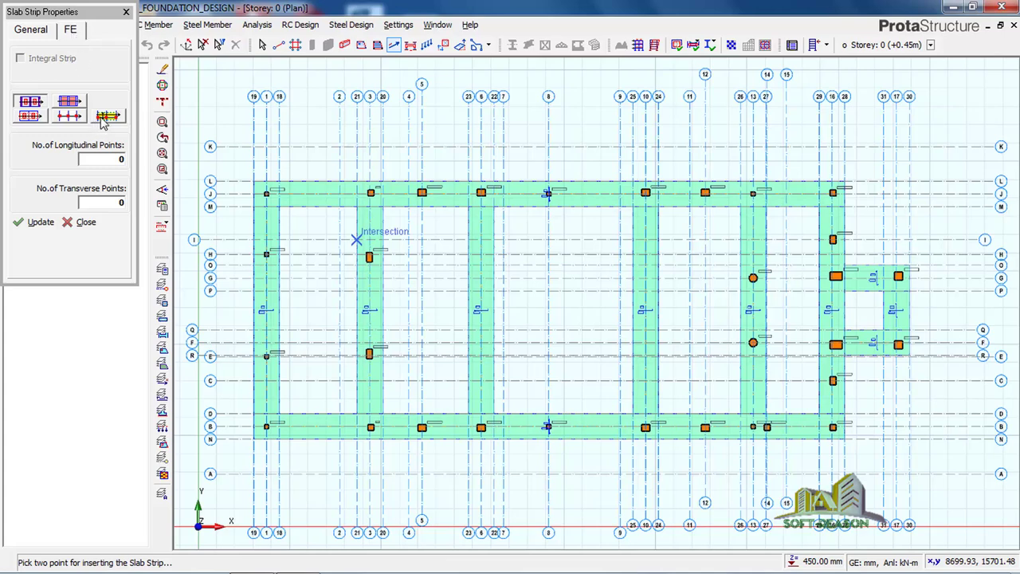
{"action": "left_click", "coordinate": [30, 110]}
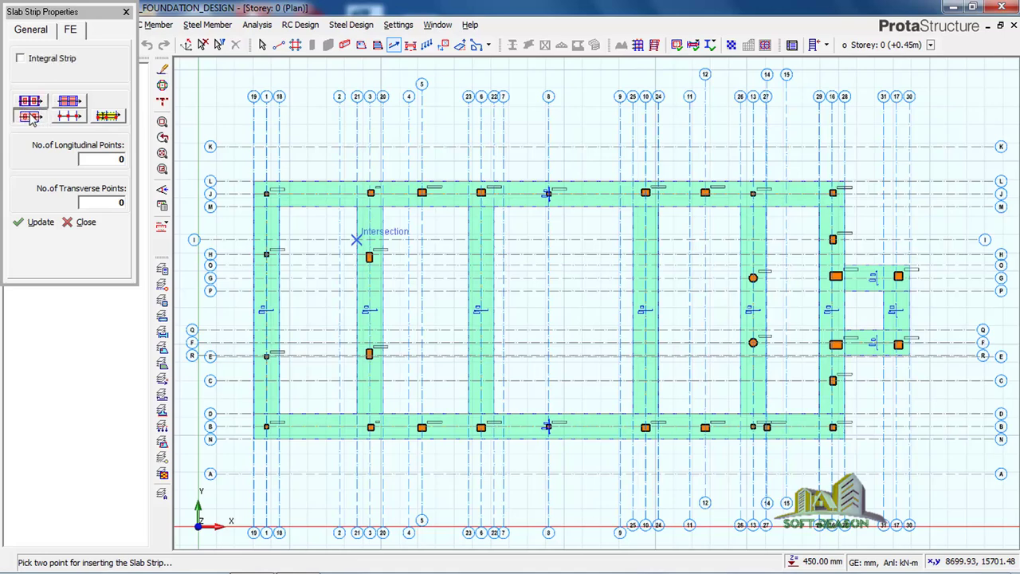
{"action": "left_click", "coordinate": [112, 117]}
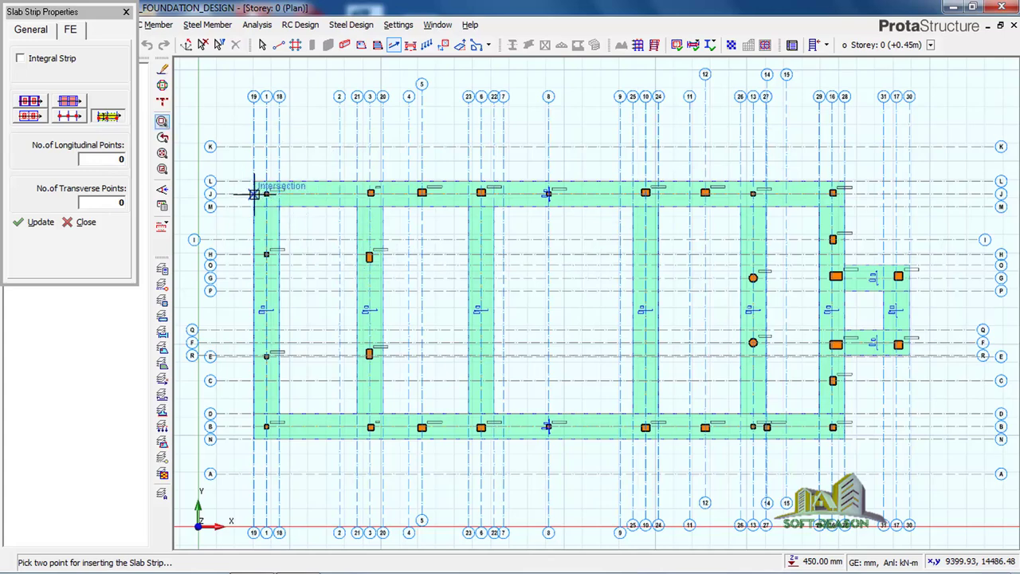
{"action": "left_click", "coordinate": [255, 200]}
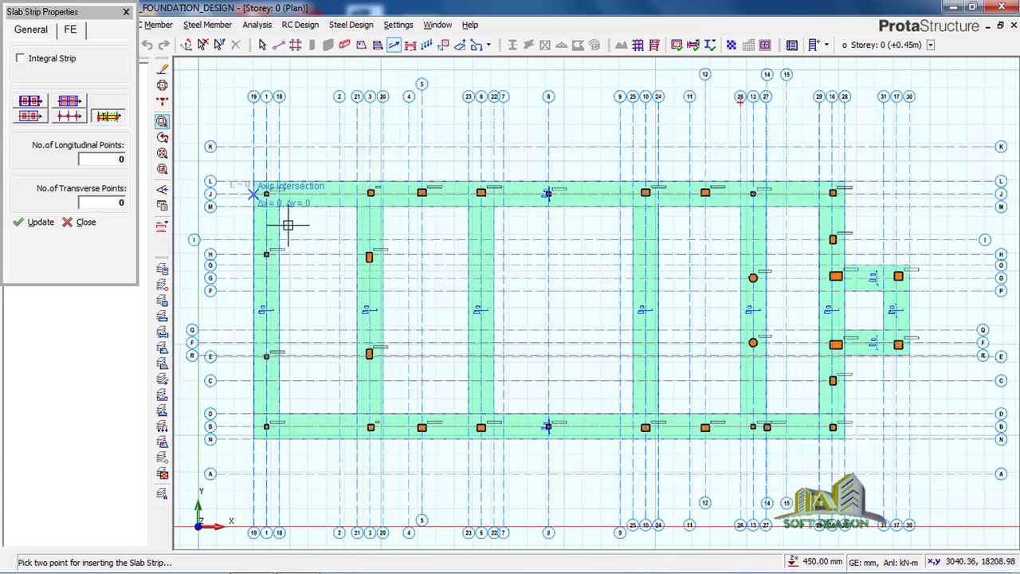
{"action": "left_click", "coordinate": [845, 193]}
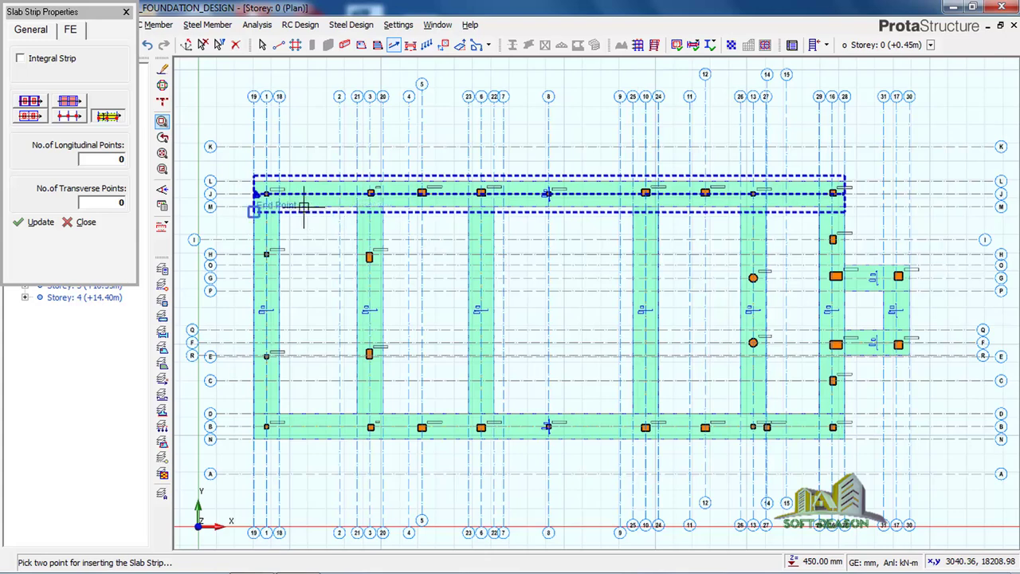
Set the axis J strip's left and right extents to 700 mm each and update the strip
{"action": "scroll", "coordinate": [311, 211], "scroll_direction": "up", "scroll_amount": 1}
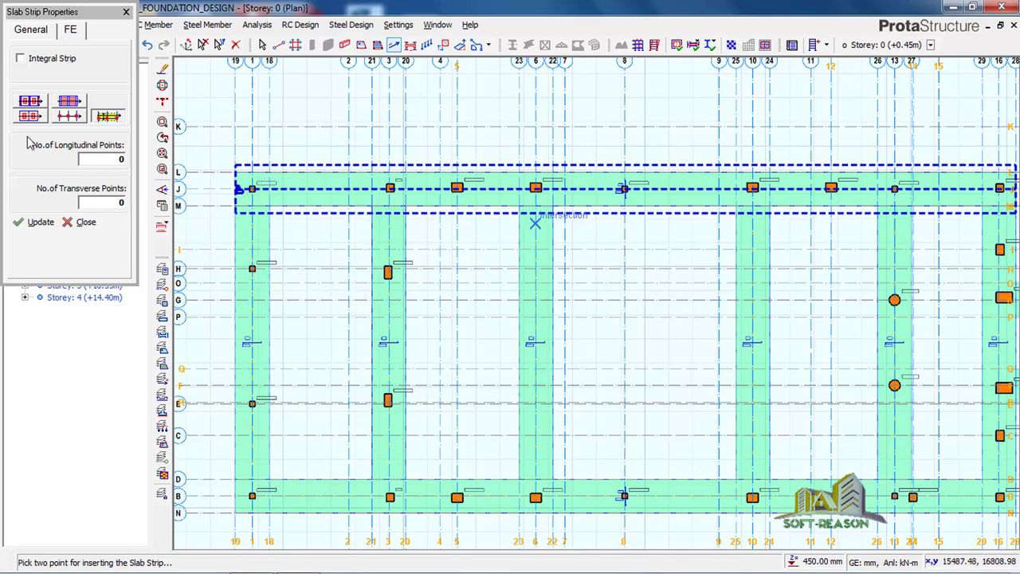
{"action": "left_click", "coordinate": [31, 32]}
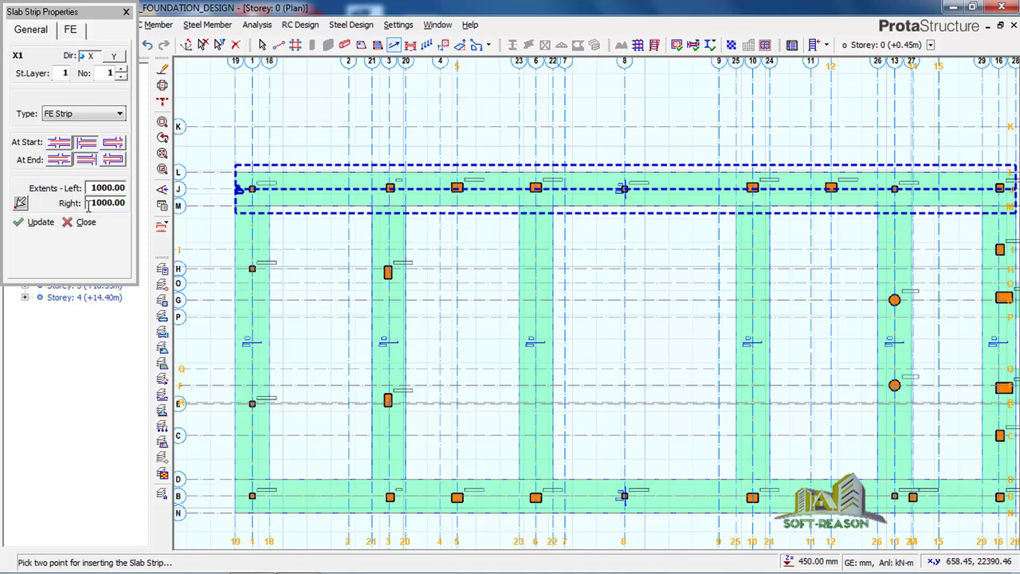
{"action": "left_click", "coordinate": [125, 188]}
{"action": "left_click_drag", "start_coordinate": [125, 188], "coordinate": [89, 183]}
{"action": "type", "text": "7"}
{"action": "left_click", "coordinate": [118, 205]}
{"action": "left_click_drag", "start_coordinate": [118, 199], "coordinate": [41, 198]}
{"action": "type", "text": "70"}
{"action": "left_click", "coordinate": [39, 223]}
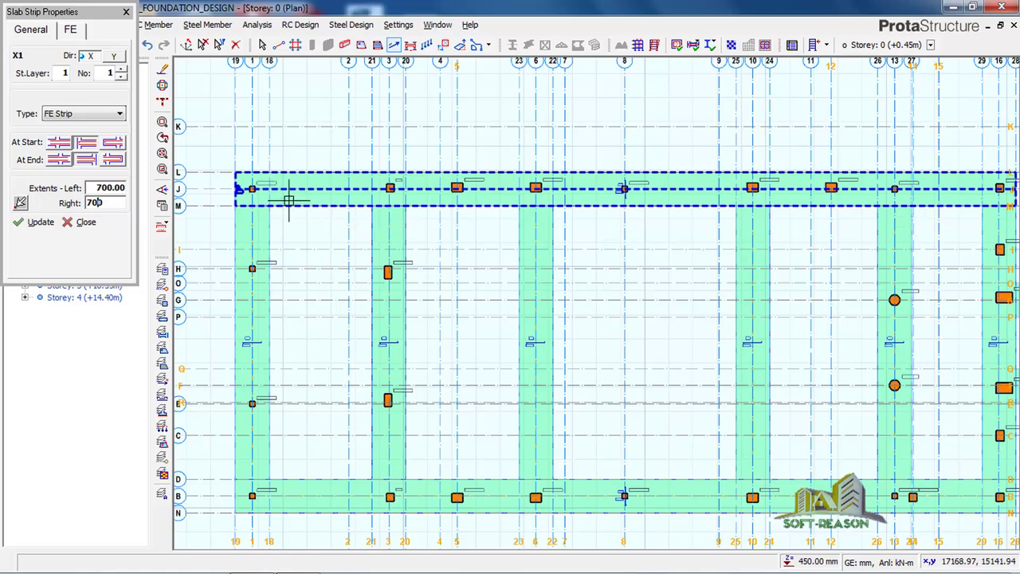
{"action": "key", "text": "BackSpace"}
{"action": "key", "text": "BackSpace"}
{"action": "key", "text": "Delete"}
{"action": "scroll", "coordinate": [247, 211], "scroll_direction": "down", "scroll_amount": 2}
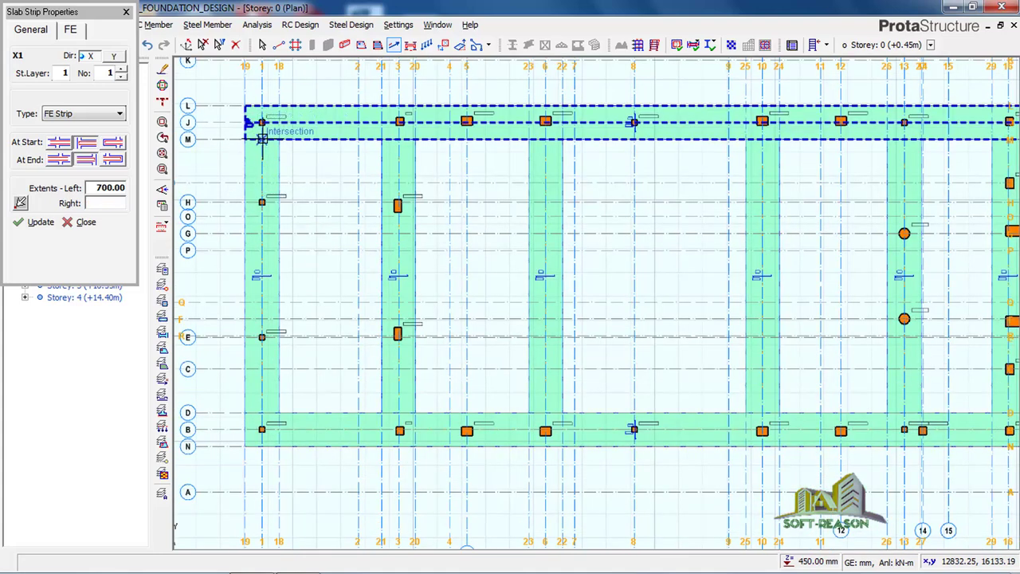
{"action": "left_click", "coordinate": [260, 140]}
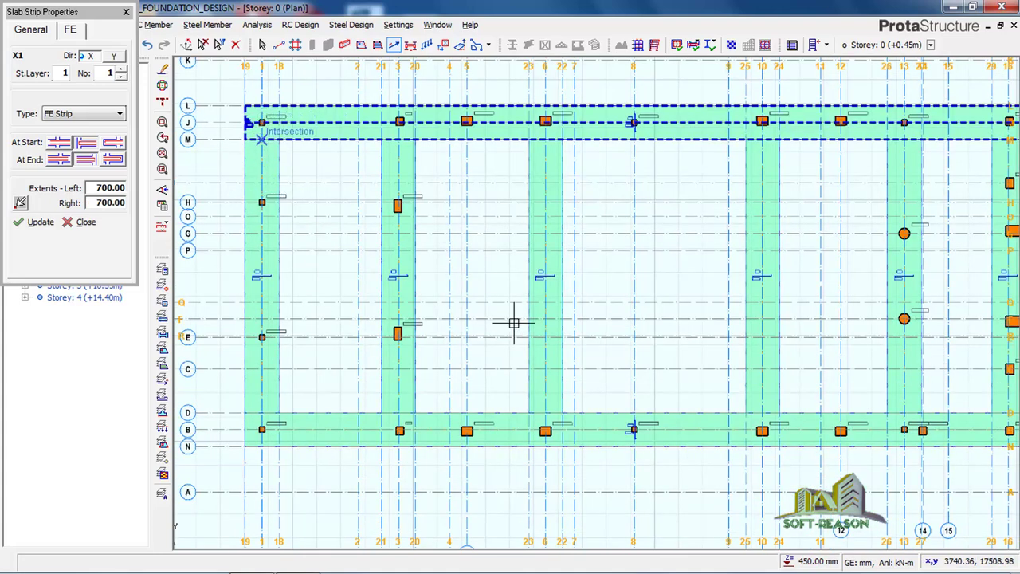
Insert an FE slab strip with 700 mm extents along axis B from axis 19 to axis 28
{"action": "scroll", "coordinate": [597, 289], "scroll_direction": "down", "scroll_amount": 1}
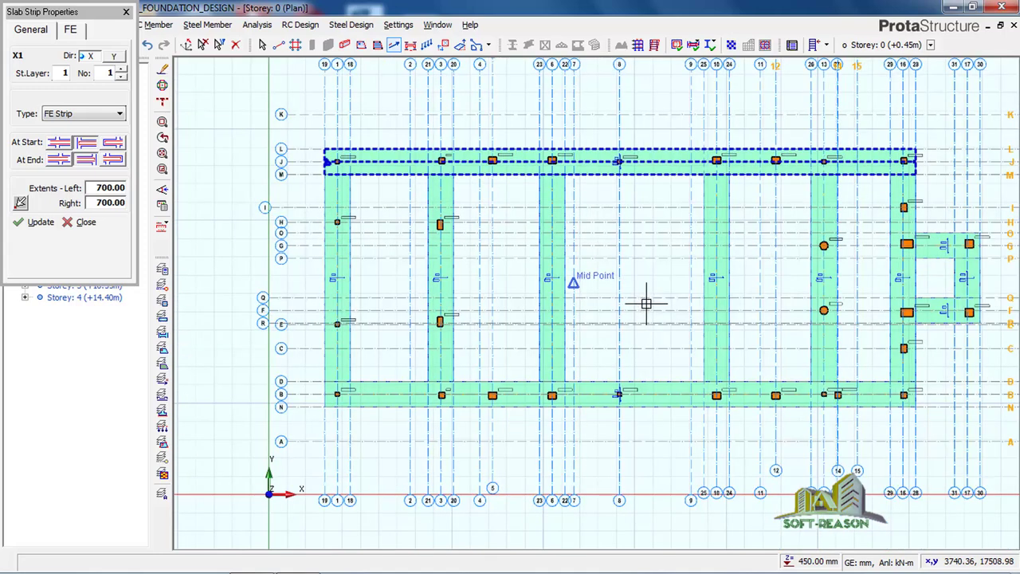
{"action": "scroll", "coordinate": [923, 361], "scroll_direction": "up", "scroll_amount": 1}
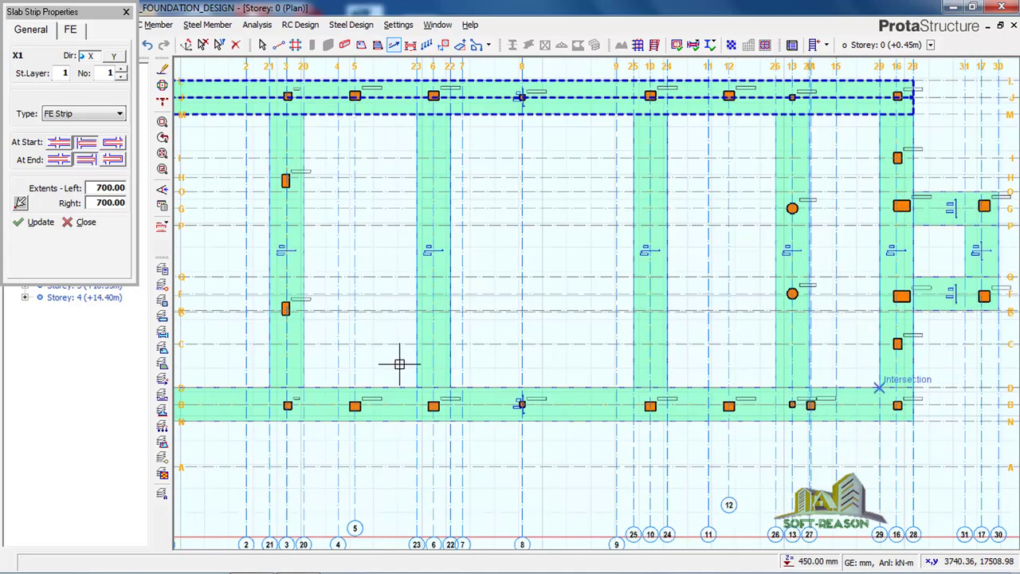
{"action": "scroll", "coordinate": [758, 292], "scroll_direction": "down", "scroll_amount": 1}
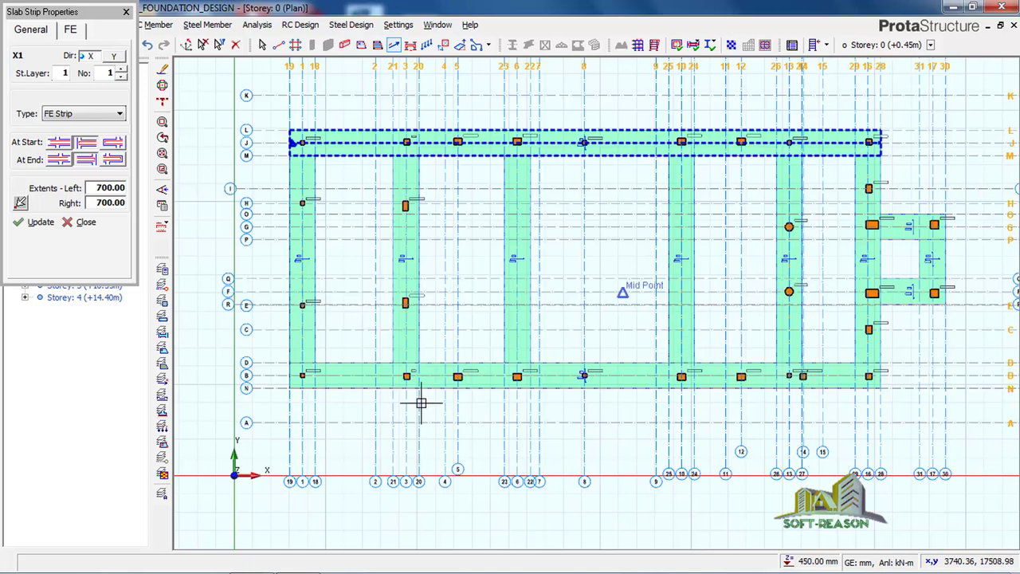
{"action": "left_click", "coordinate": [289, 374]}
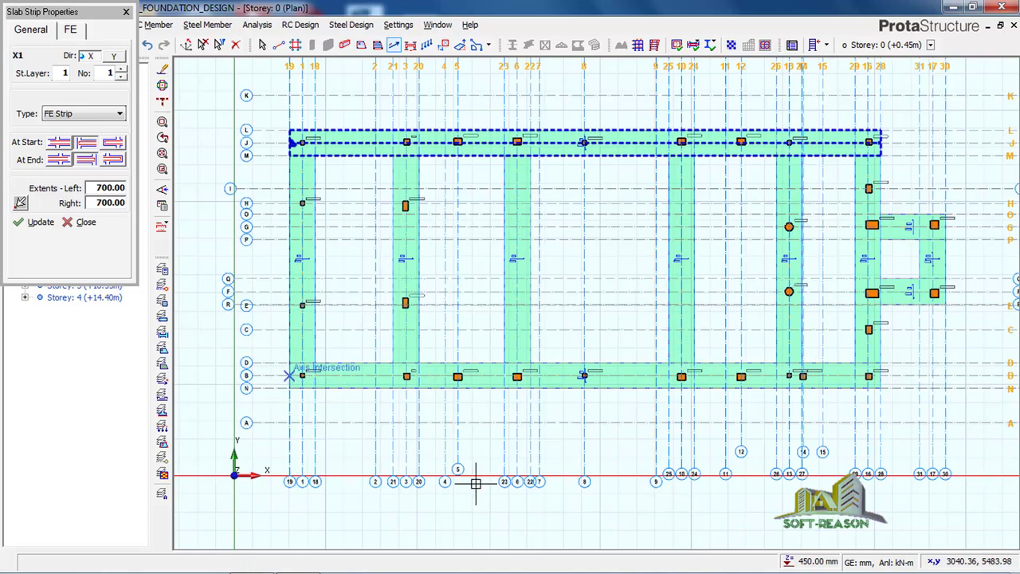
{"action": "left_click", "coordinate": [882, 375]}
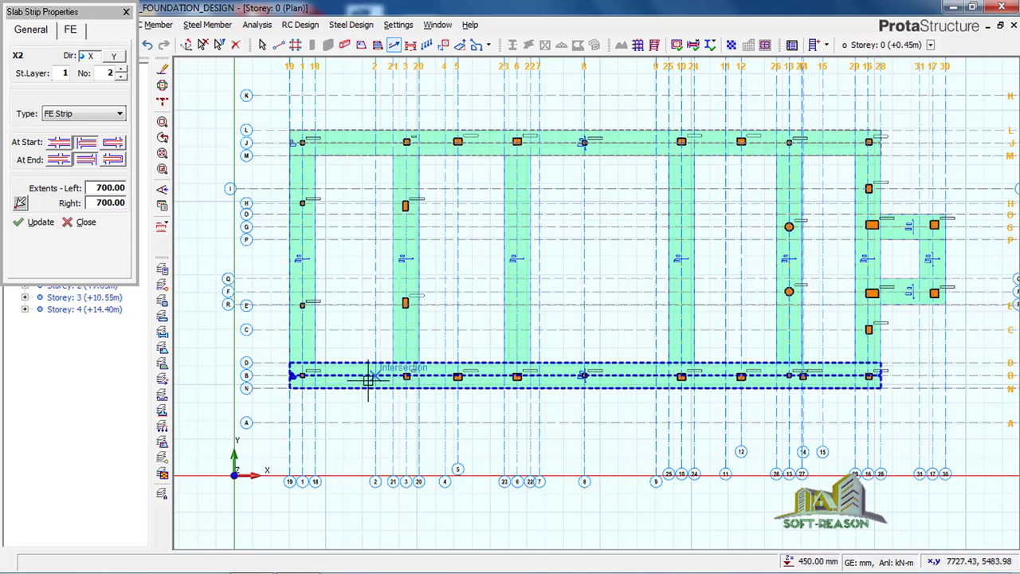
Insert FE slab strips along axes 1 and 3, each running from axis M to axis D
{"action": "left_click", "coordinate": [301, 157]}
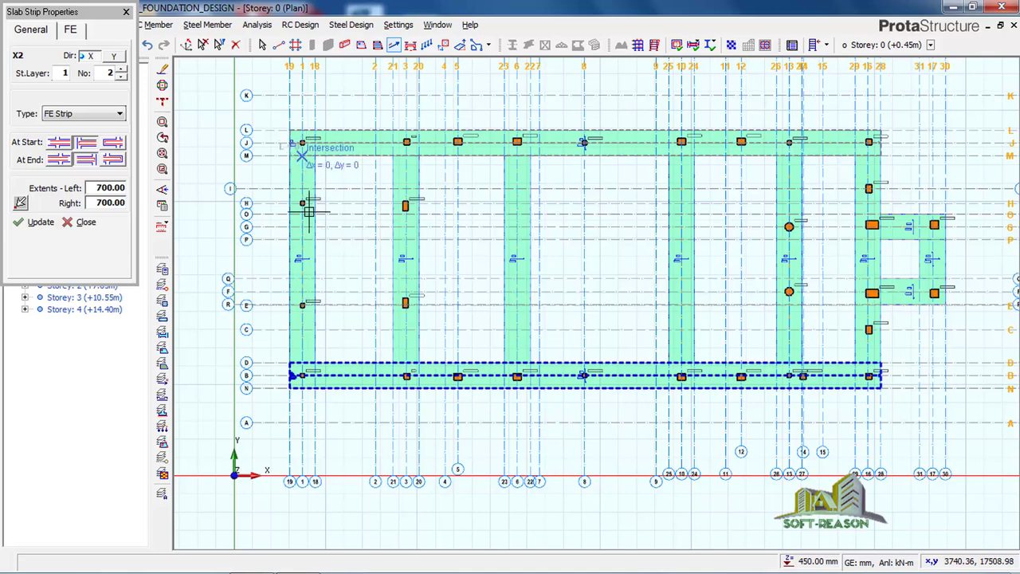
{"action": "left_click", "coordinate": [302, 364]}
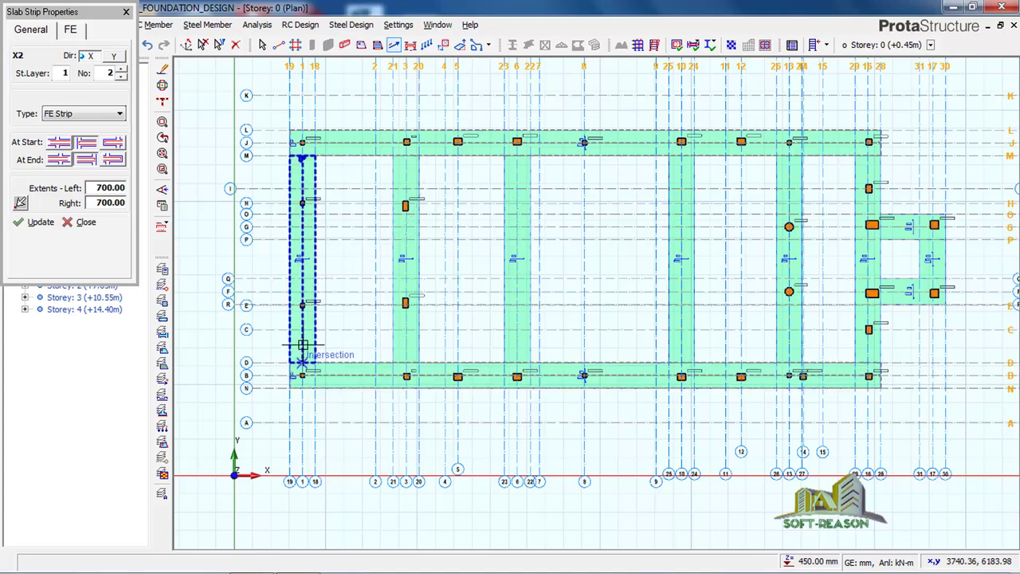
{"action": "left_click", "coordinate": [407, 156]}
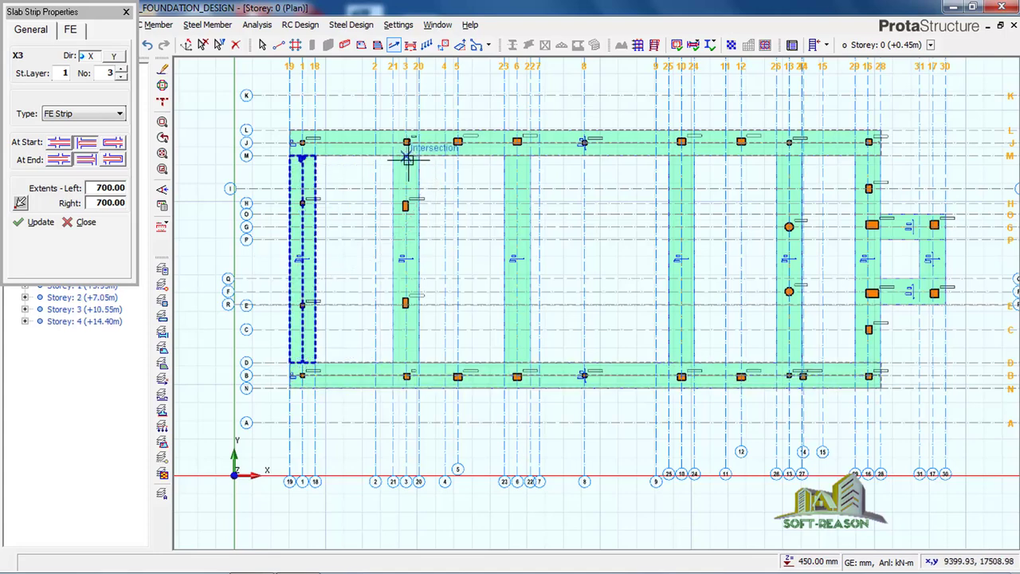
{"action": "left_click", "coordinate": [406, 359]}
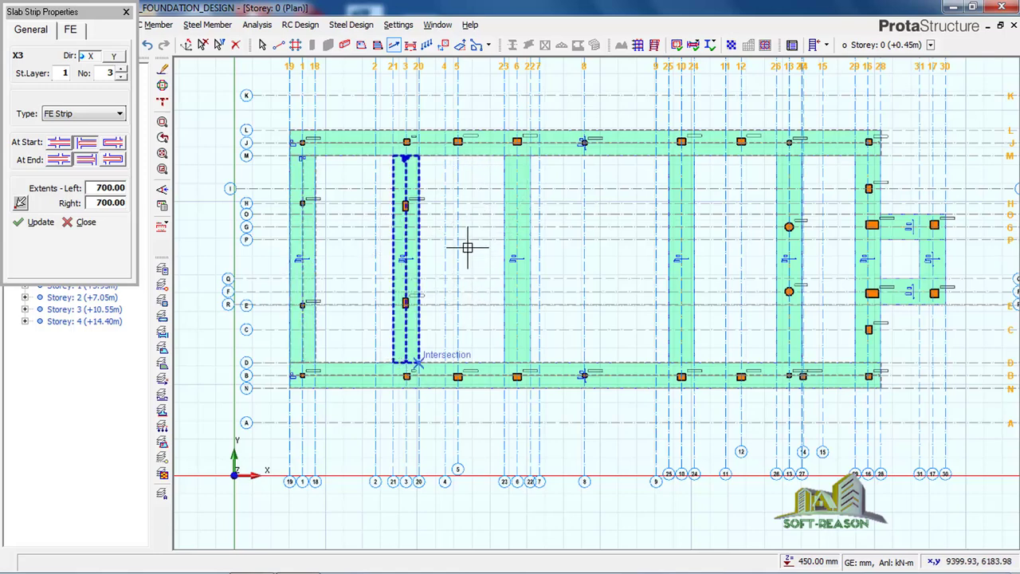
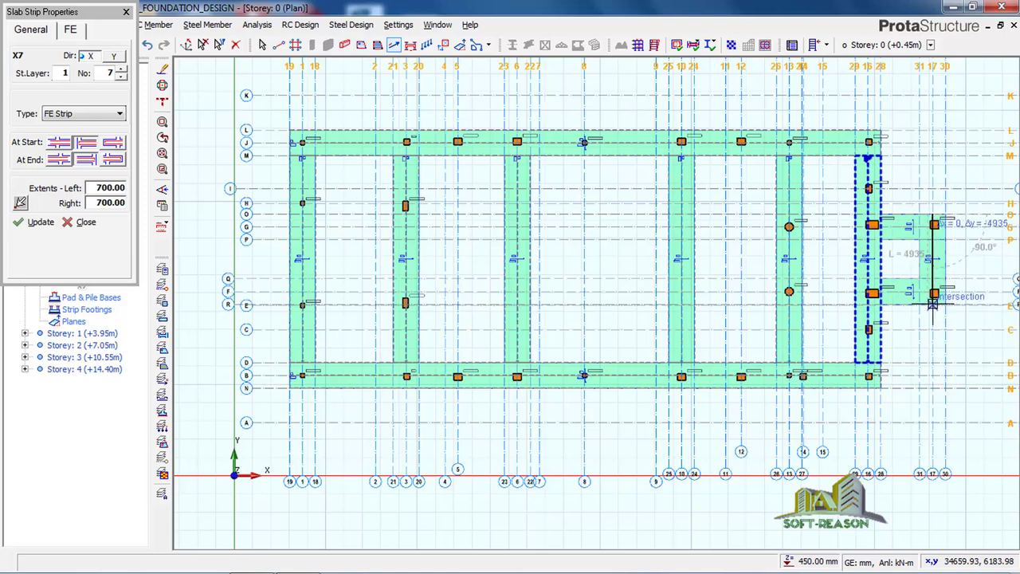
Finish the FE slab strip along axis 17, ending it at the intersection with axis R
{"action": "left_click", "coordinate": [933, 303]}
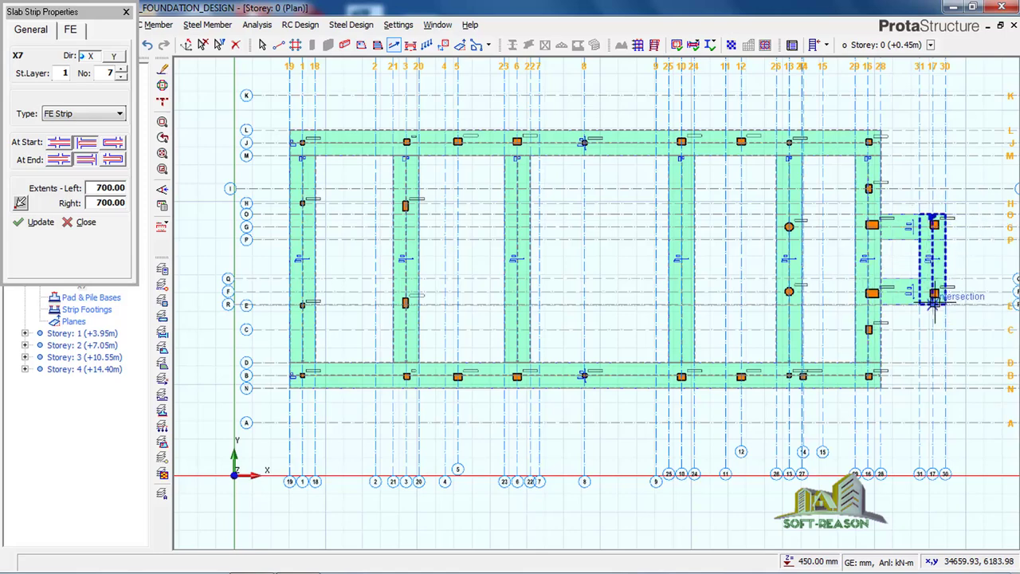
{"action": "left_click", "coordinate": [919, 225]}
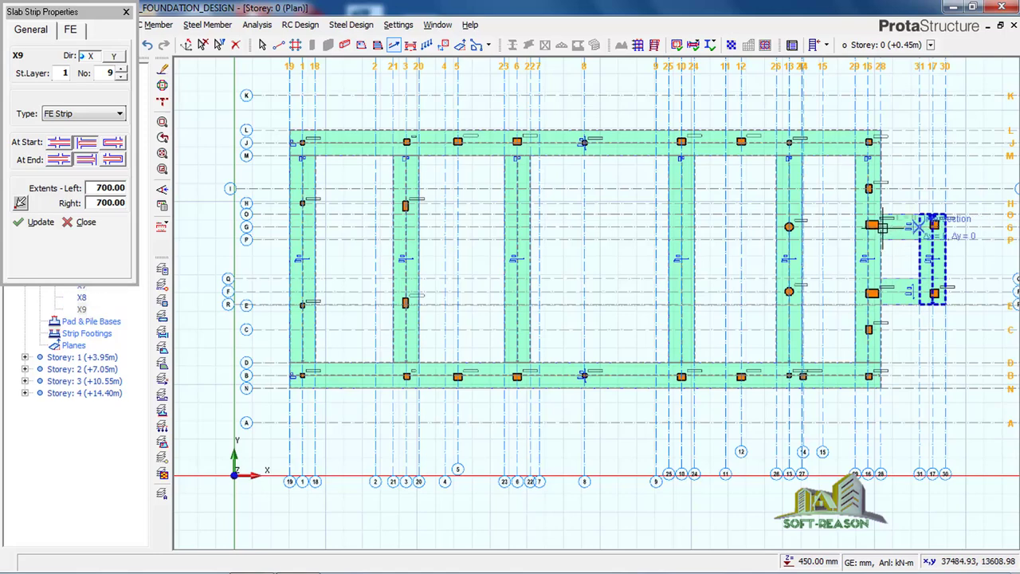
{"action": "left_click", "coordinate": [880, 225]}
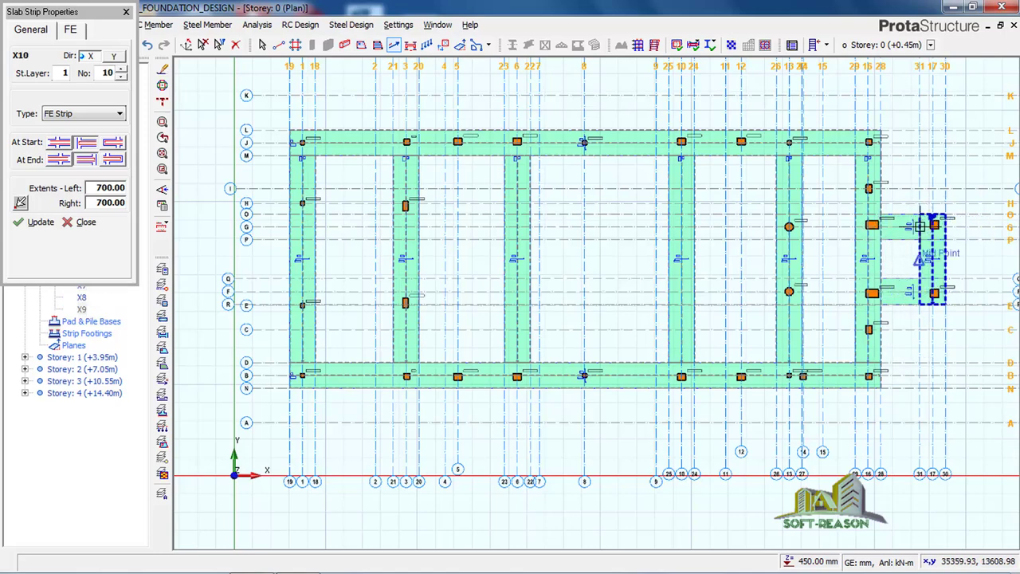
{"action": "left_click", "coordinate": [918, 226]}
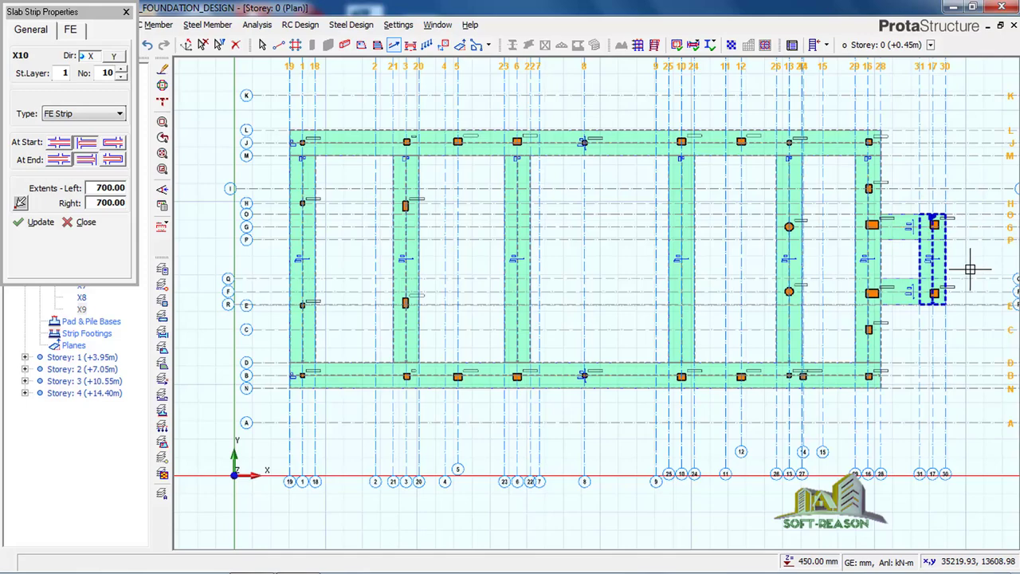
Insert FE slab strips with 700 mm extents along axes F and G, each running from axis 28 to axis 30
{"action": "scroll", "coordinate": [973, 275], "scroll_direction": "up", "scroll_amount": 1}
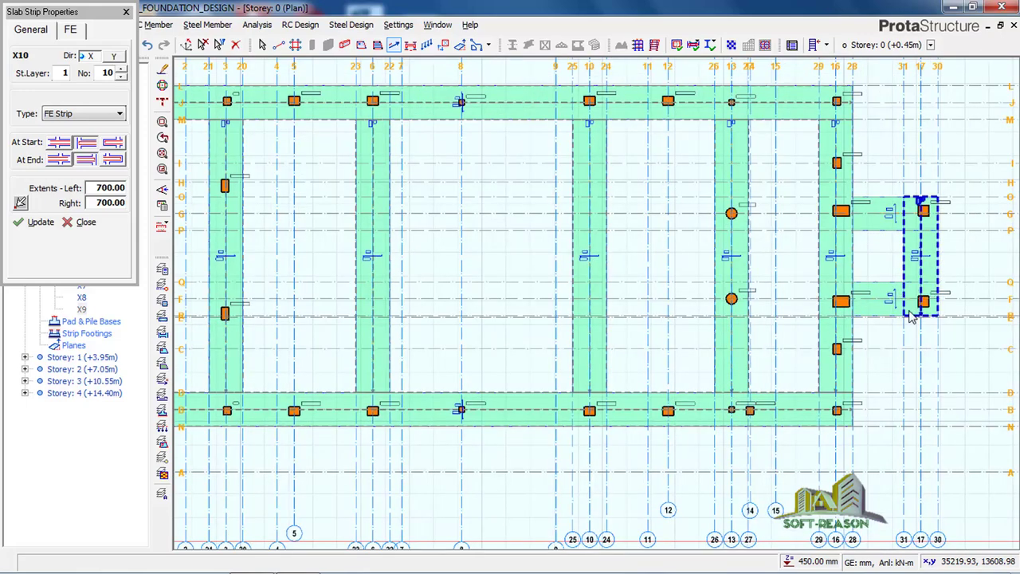
{"action": "scroll", "coordinate": [913, 315], "scroll_direction": "up", "scroll_amount": 2}
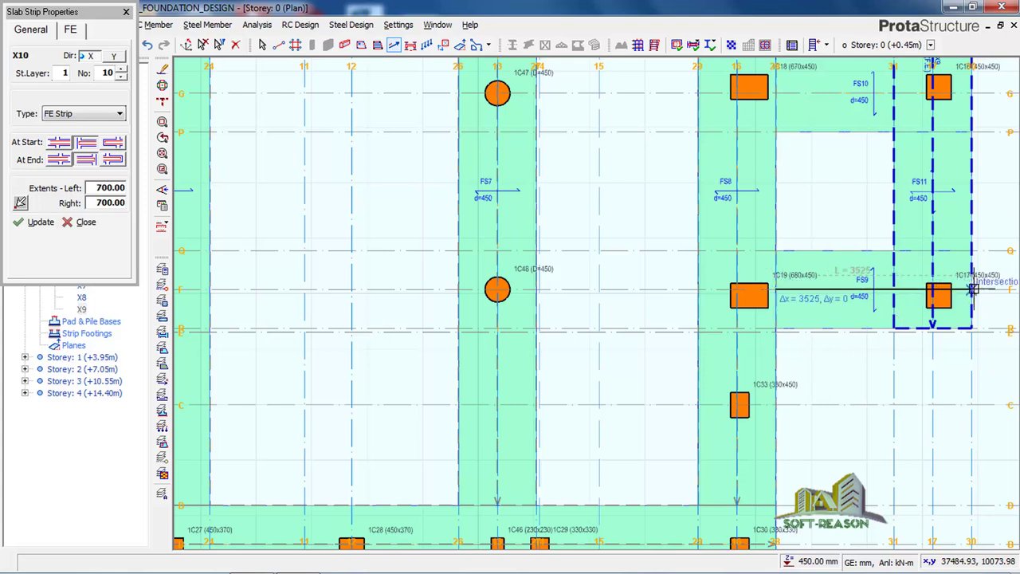
{"action": "left_click", "coordinate": [973, 288]}
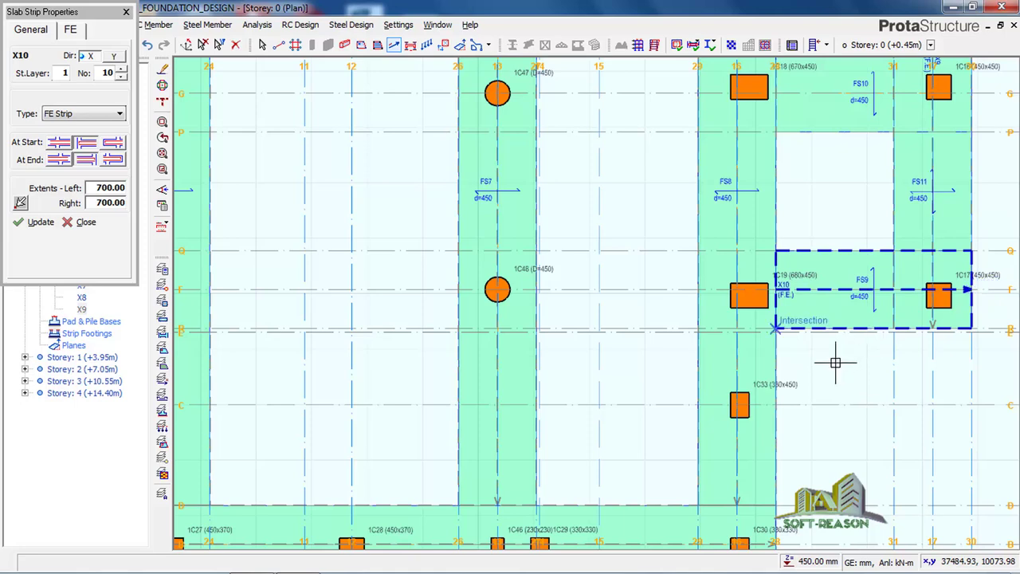
{"action": "scroll", "coordinate": [806, 263], "scroll_direction": "down", "scroll_amount": 3}
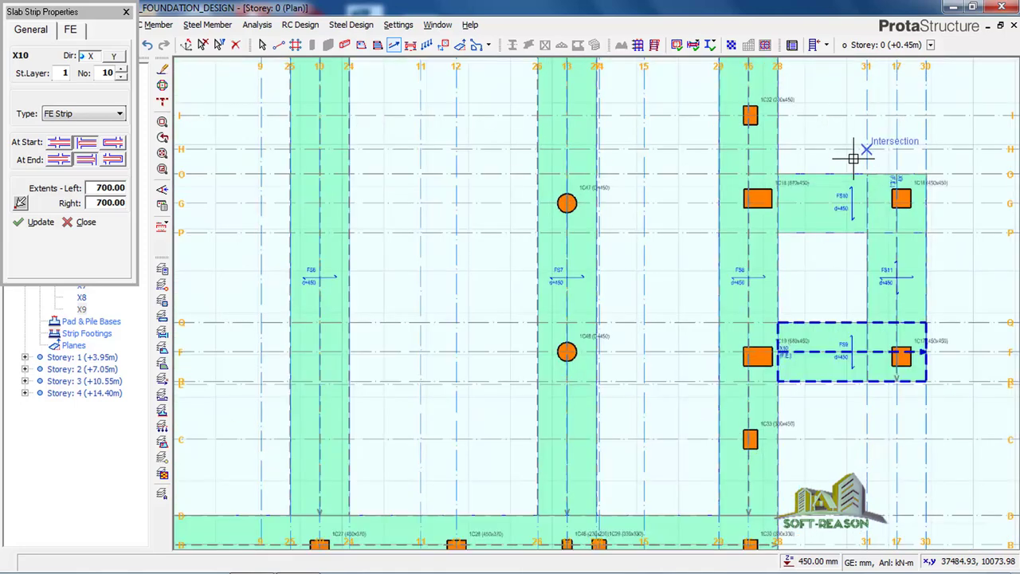
{"action": "scroll", "coordinate": [854, 158], "scroll_direction": "up", "scroll_amount": 1}
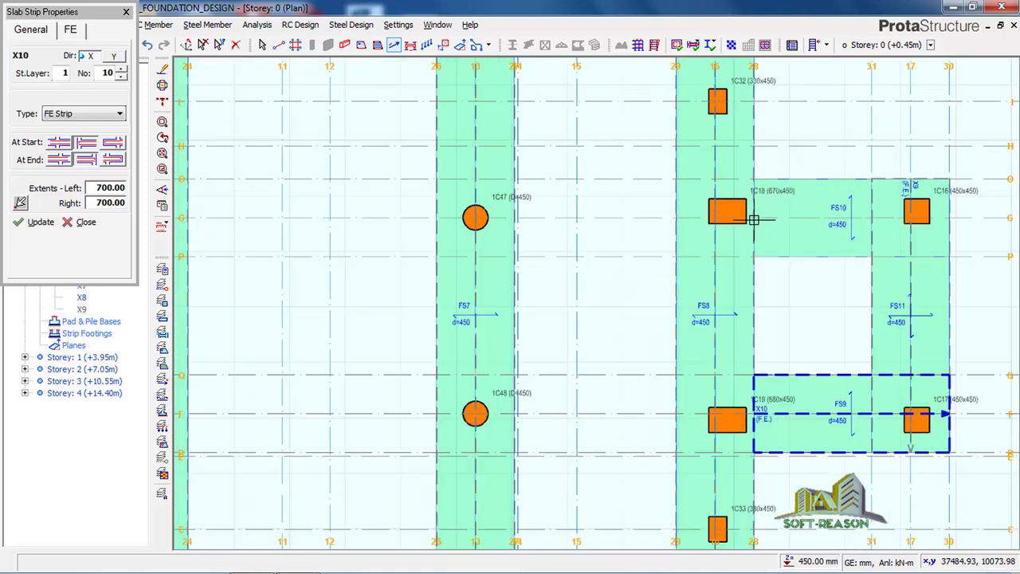
{"action": "left_click", "coordinate": [755, 217]}
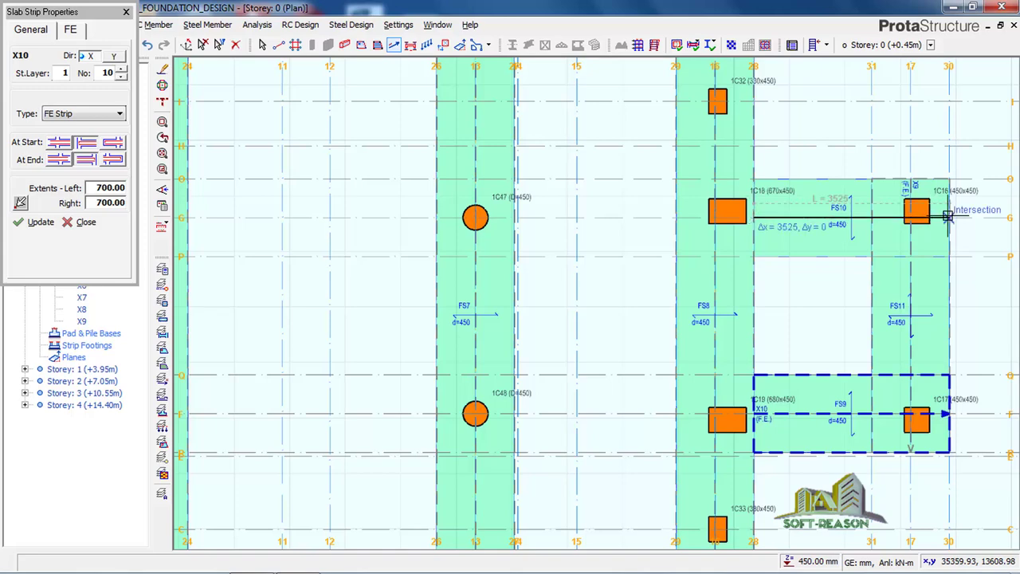
{"action": "left_click", "coordinate": [948, 217]}
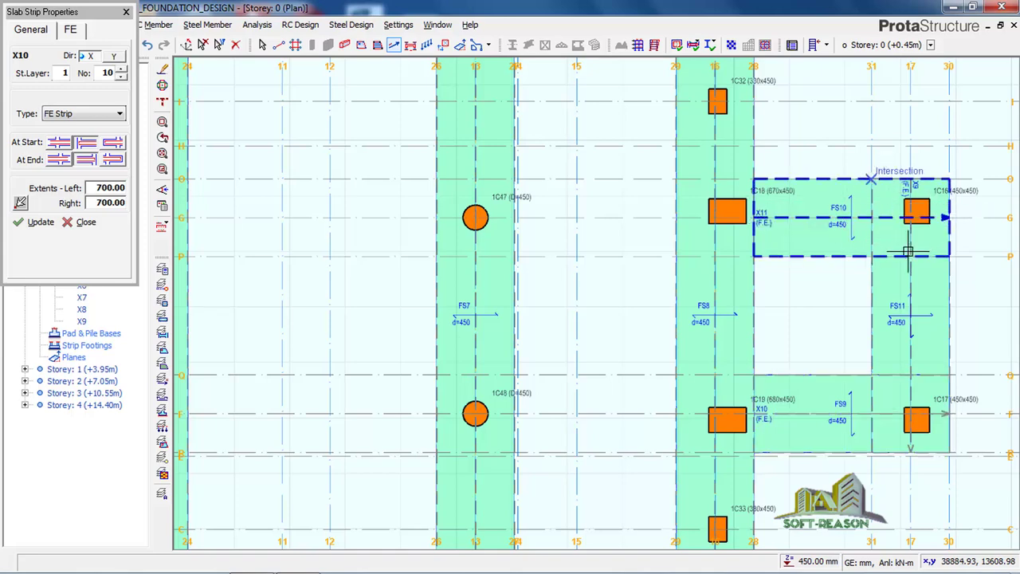
Close the slab strip properties and save the project
{"action": "scroll", "coordinate": [862, 292], "scroll_direction": "down", "scroll_amount": 1}
{"action": "scroll", "coordinate": [909, 260], "scroll_direction": "down", "scroll_amount": 1}
{"action": "scroll", "coordinate": [790, 314], "scroll_direction": "down", "scroll_amount": 1}
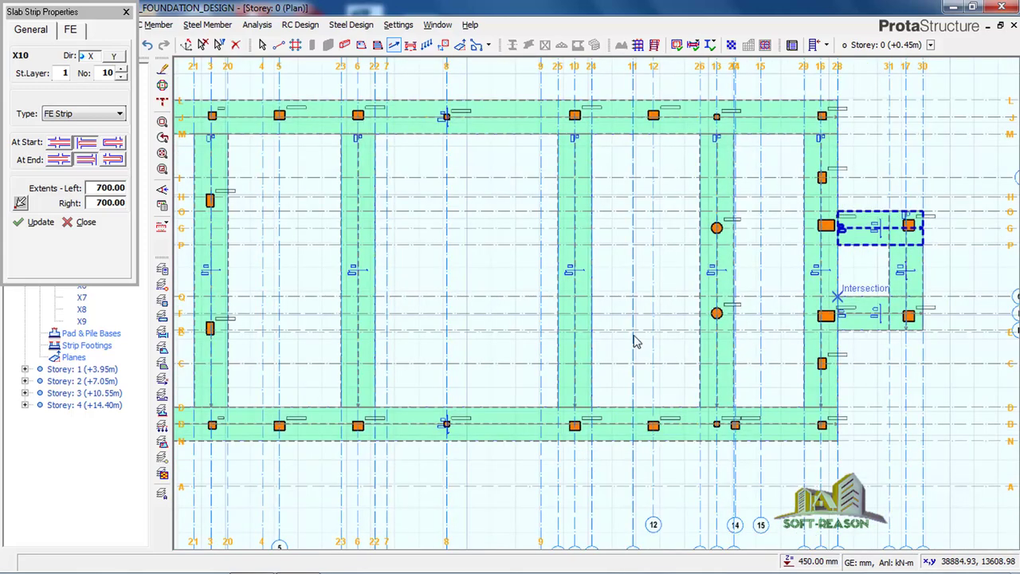
{"action": "scroll", "coordinate": [636, 337], "scroll_direction": "down", "scroll_amount": 1}
{"action": "scroll", "coordinate": [228, 298], "scroll_direction": "down", "scroll_amount": 2}
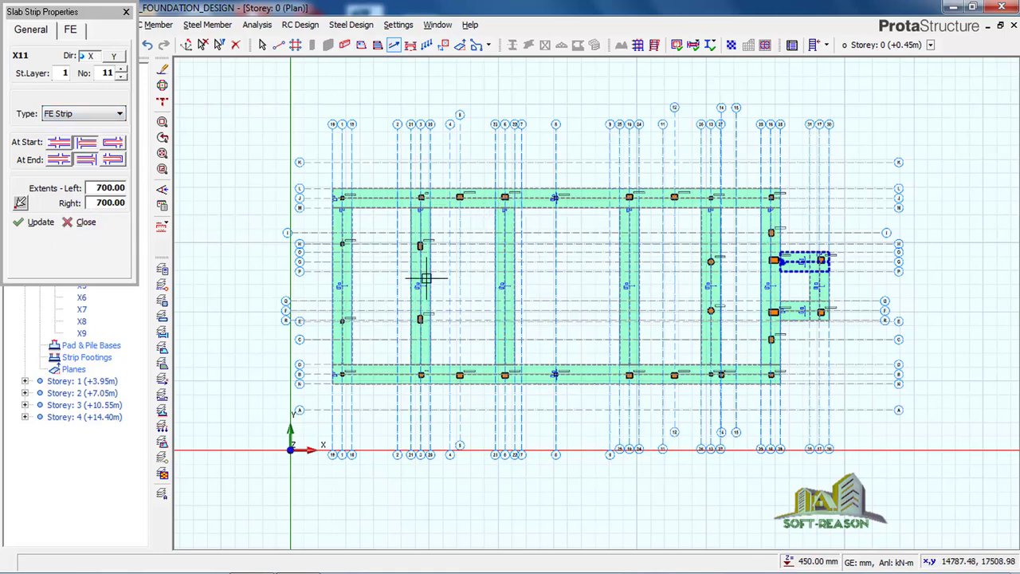
{"action": "scroll", "coordinate": [557, 338], "scroll_direction": "up", "scroll_amount": 1}
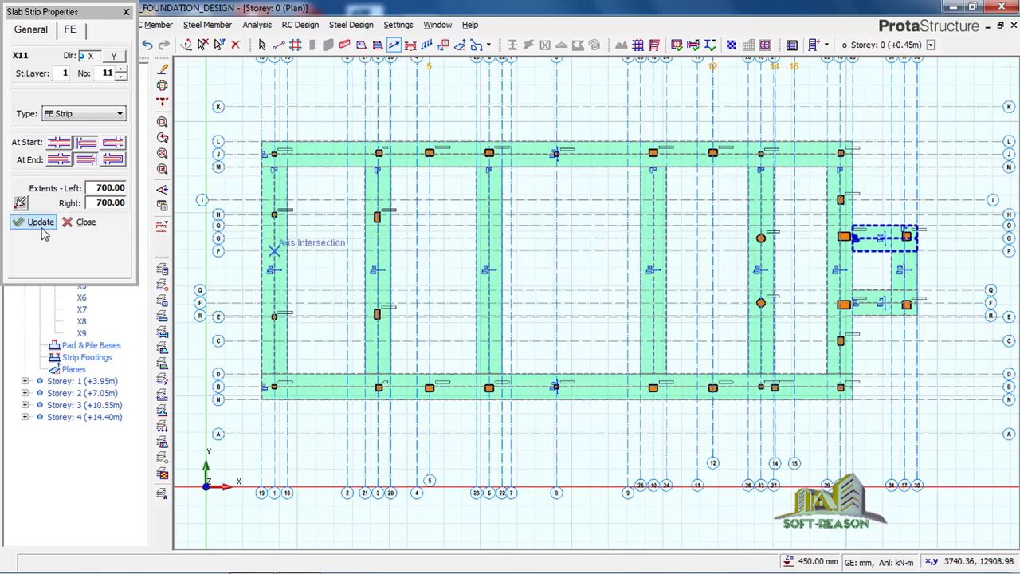
{"action": "left_click", "coordinate": [76, 224]}
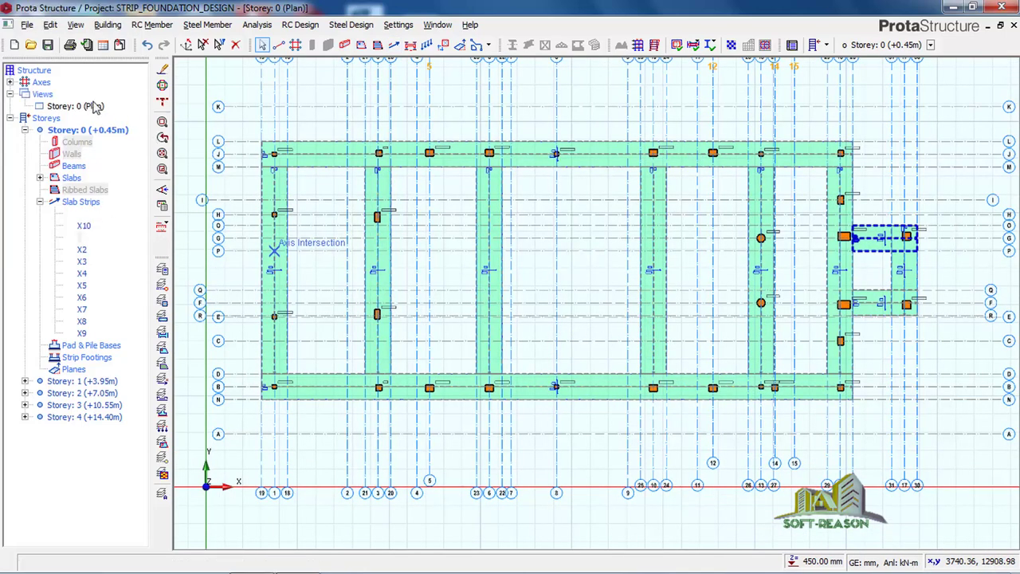
{"action": "left_click", "coordinate": [47, 46]}
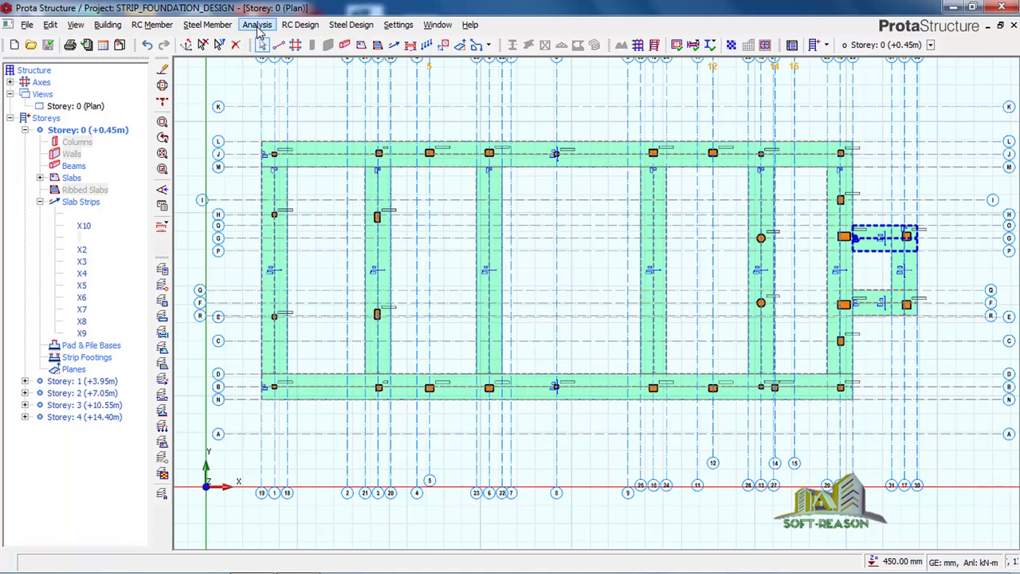
Open the FE Raft Foundation Analysis and check the rebar diameters enabled for slabs in the default materials
{"action": "left_click", "coordinate": [257, 26]}
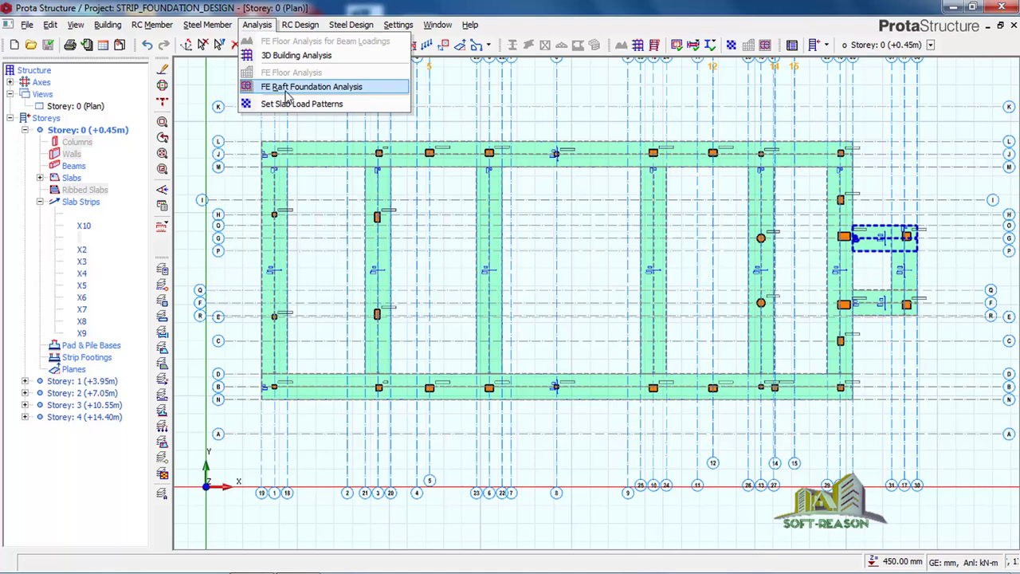
{"action": "left_click", "coordinate": [283, 93]}
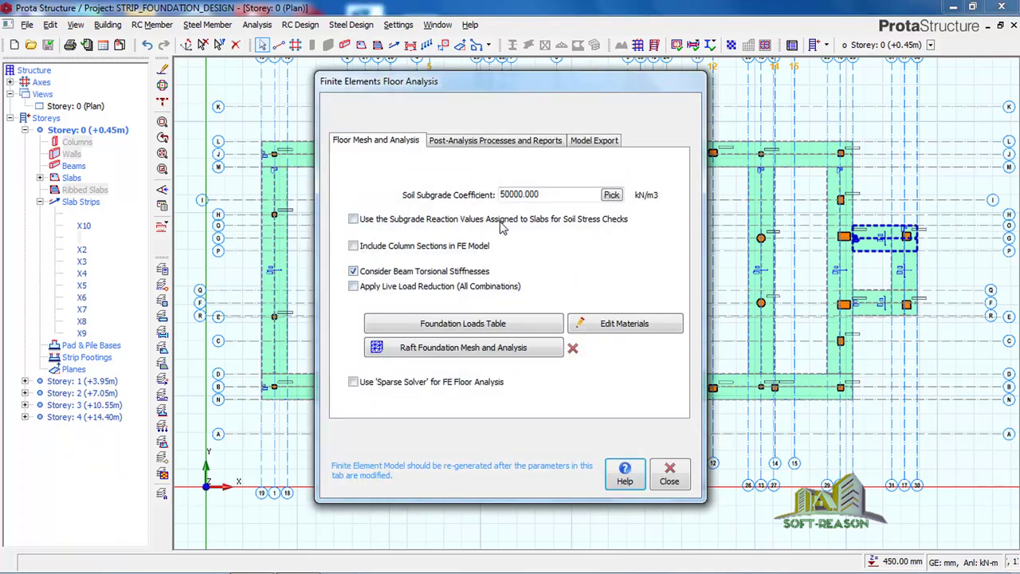
{"action": "left_click", "coordinate": [631, 332]}
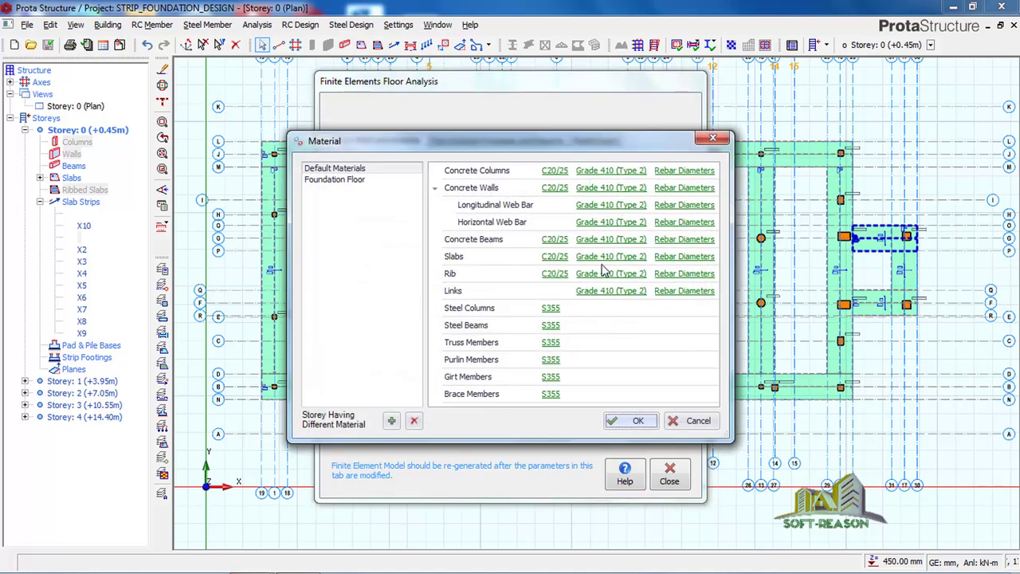
{"action": "left_click", "coordinate": [684, 257]}
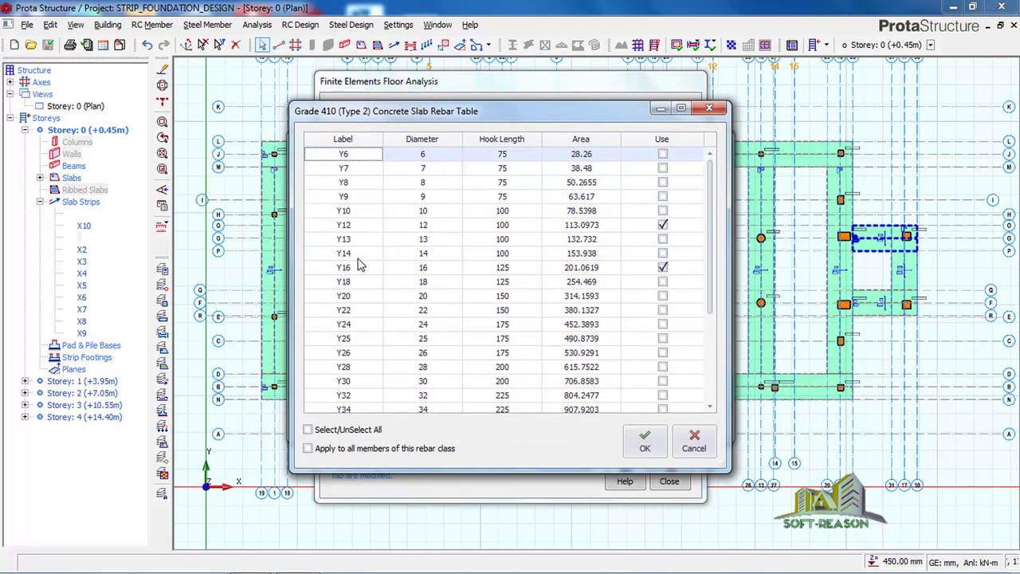
{"action": "left_click", "coordinate": [645, 441]}
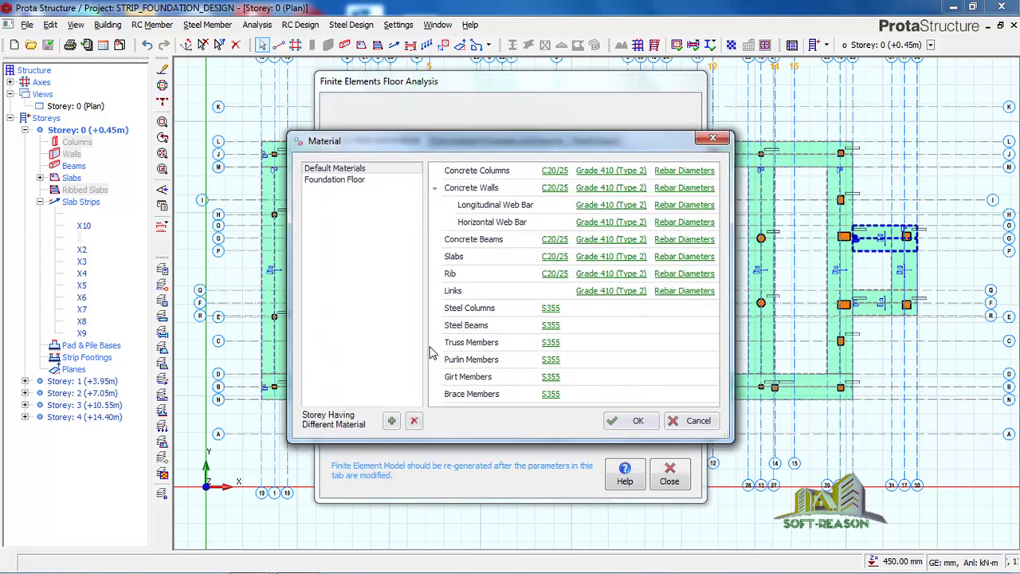
Check the rebar diameters enabled for foundations in the Foundation Floor materials and accept the material settings
{"action": "left_click", "coordinate": [347, 182]}
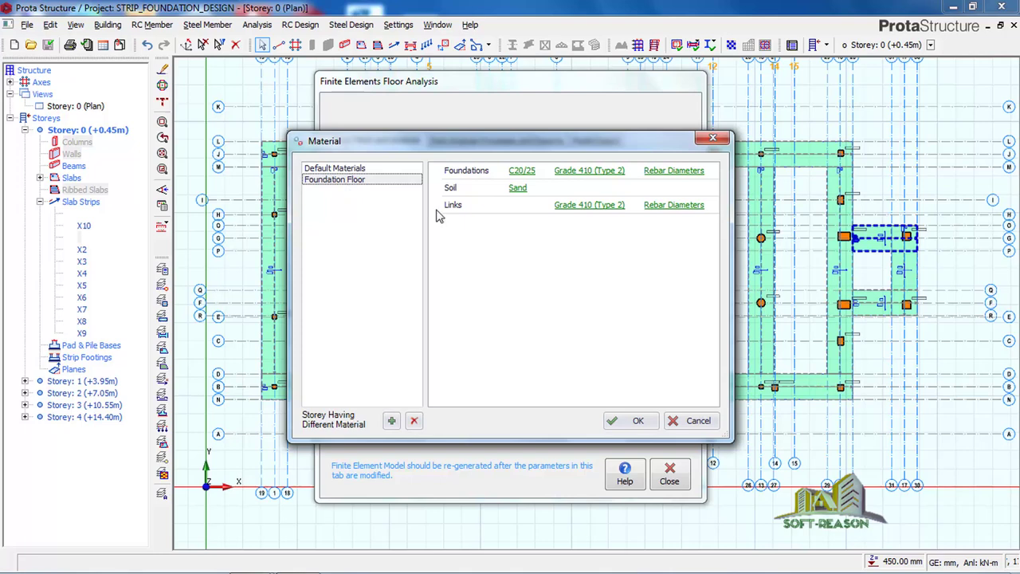
{"action": "left_click", "coordinate": [682, 174]}
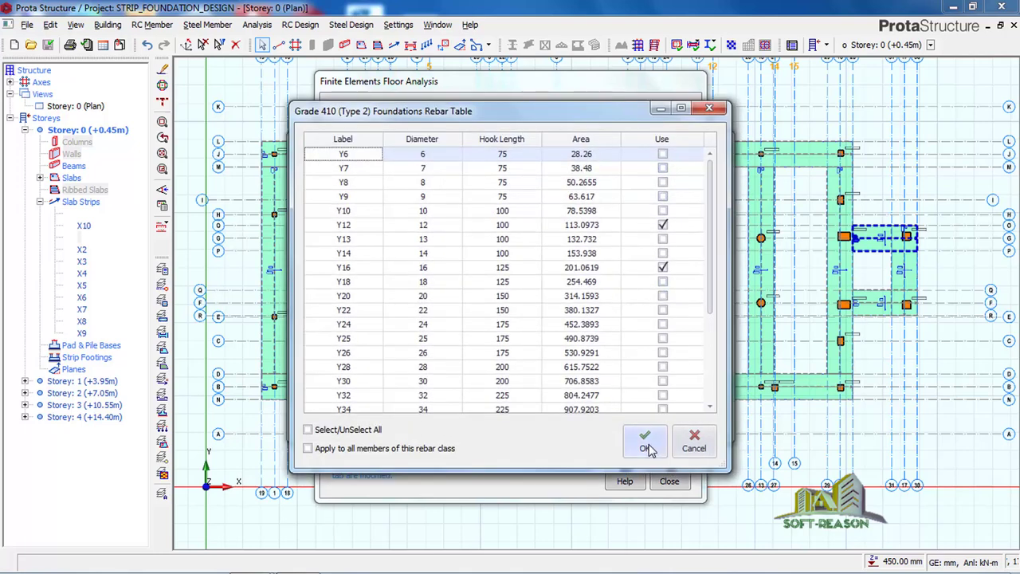
{"action": "left_click", "coordinate": [647, 441]}
{"action": "left_click", "coordinate": [642, 421]}
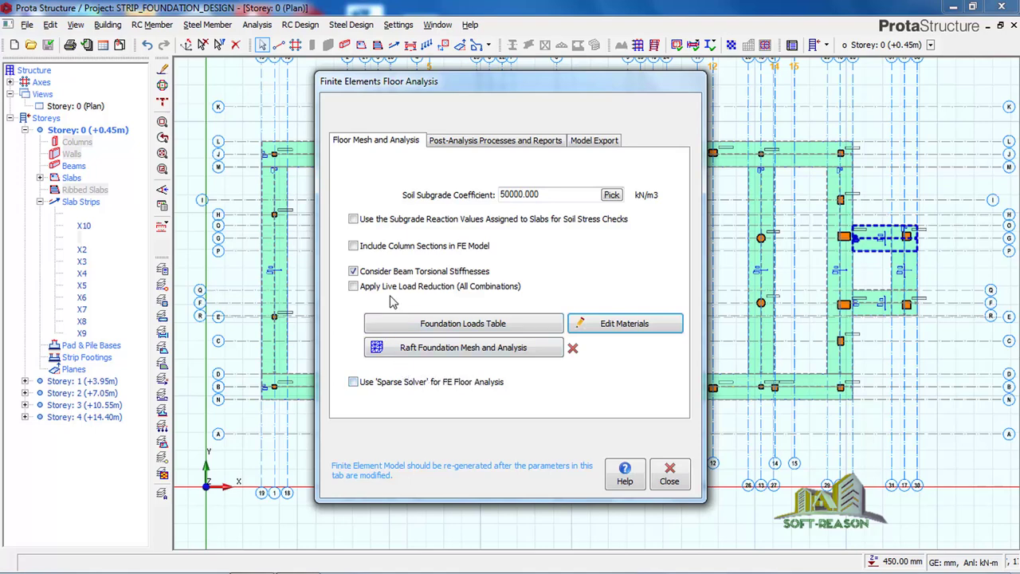
Include column sections, use the slabs' assigned subgrade reaction values, disable beam torsional stiffnesses, and start Raft Foundation Mesh and Analysis
{"action": "left_click", "coordinate": [353, 247]}
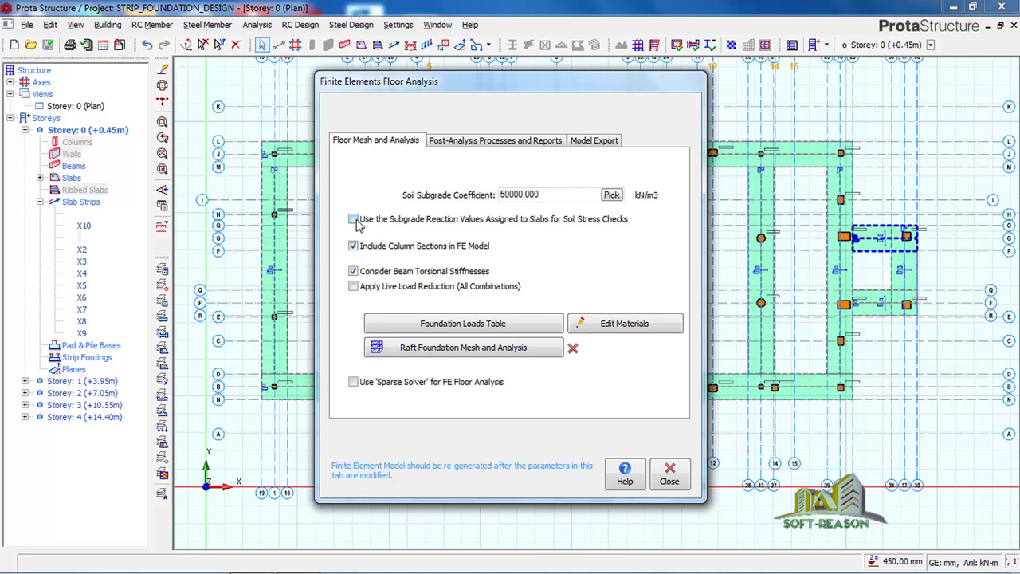
{"action": "left_click", "coordinate": [354, 220]}
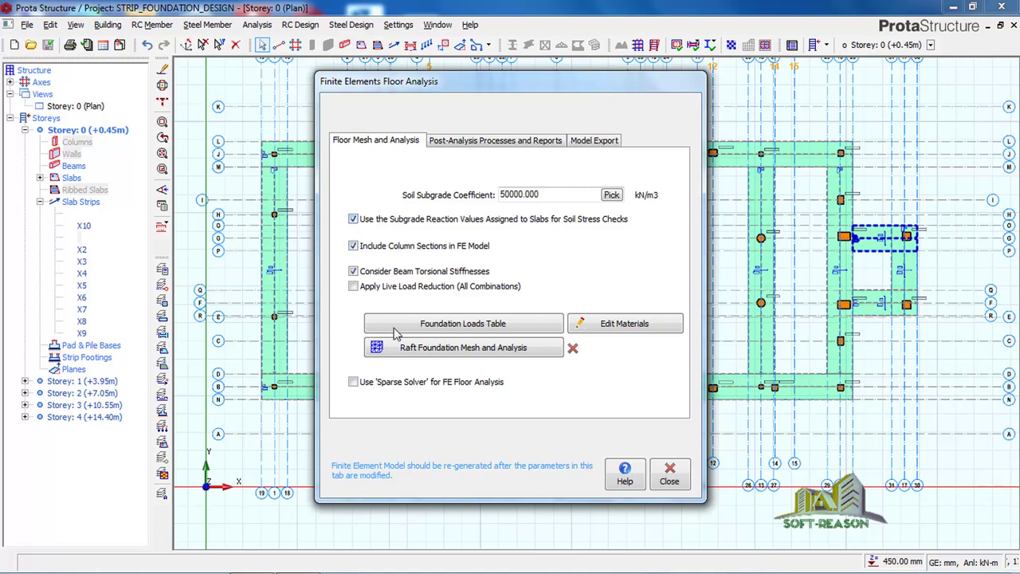
{"action": "left_click", "coordinate": [354, 272]}
{"action": "left_click", "coordinate": [466, 352]}
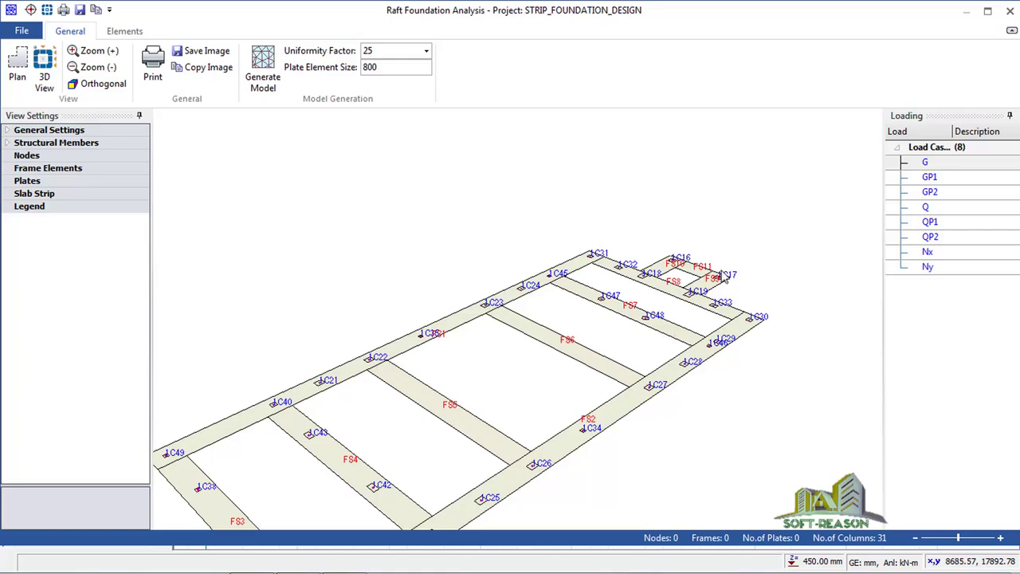
Generate the finite element mesh for the strip foundation, inspect it in 3D, and close the raft analysis window
{"action": "scroll", "coordinate": [670, 241], "scroll_direction": "down", "scroll_amount": 5}
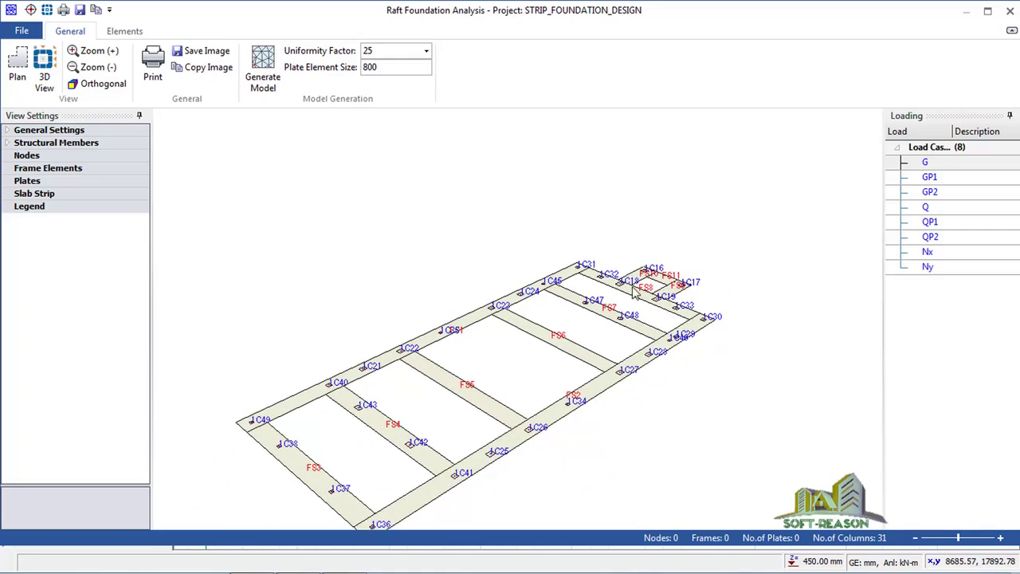
{"action": "left_click_drag", "start_coordinate": [493, 388], "coordinate": [371, 269]}
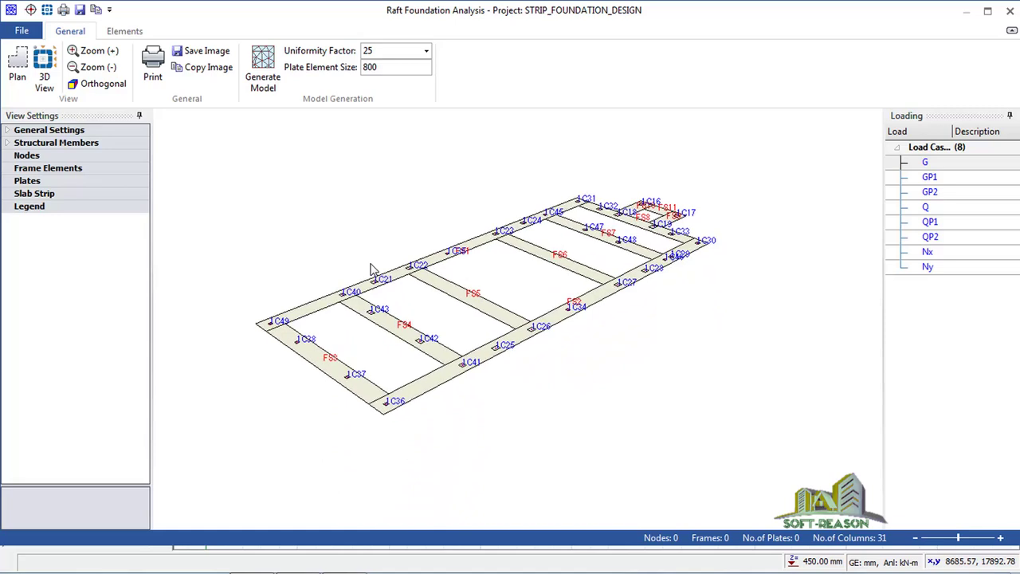
{"action": "left_click", "coordinate": [265, 67]}
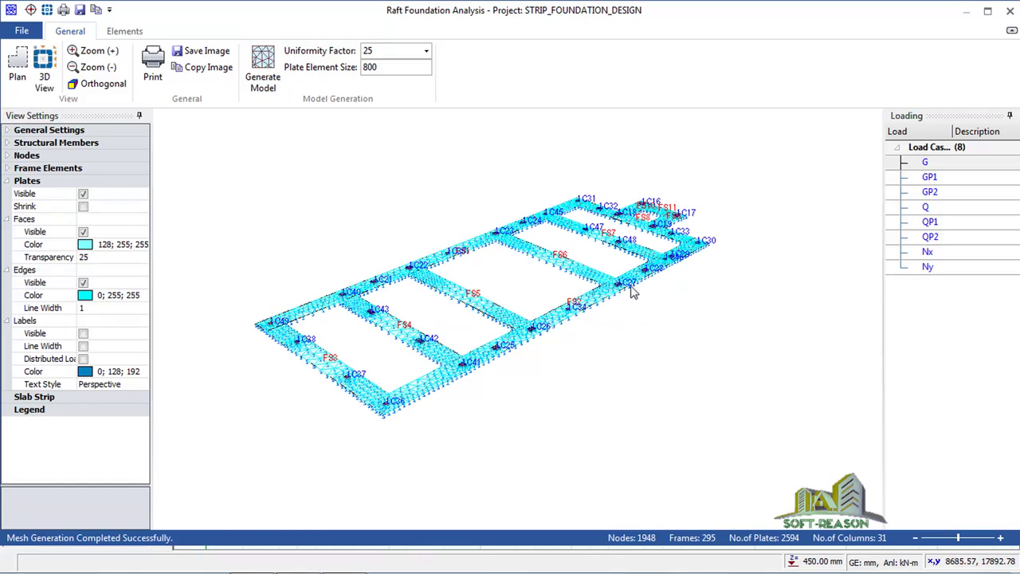
{"action": "scroll", "coordinate": [484, 324], "scroll_direction": "up", "scroll_amount": 3}
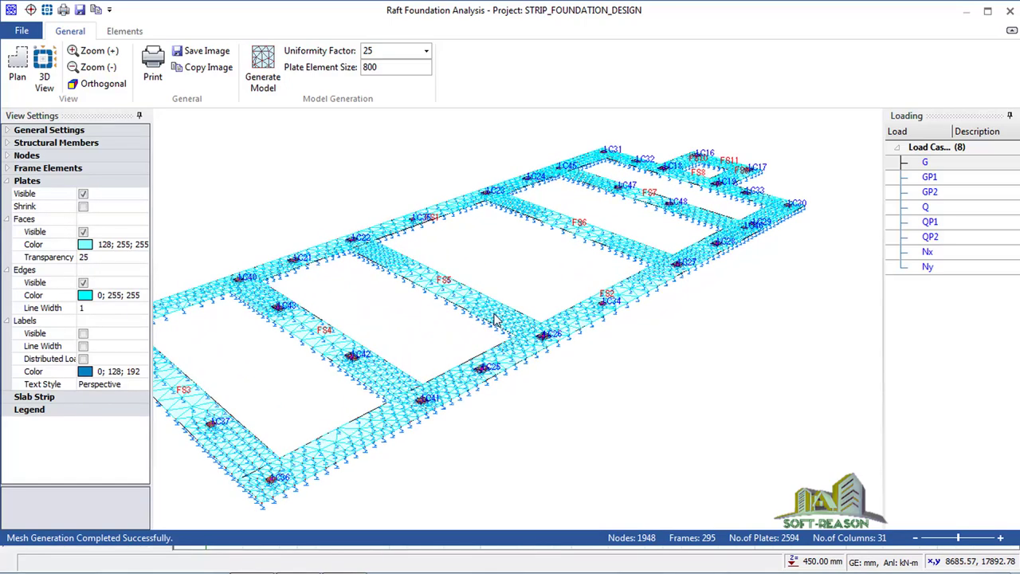
{"action": "left_click", "coordinate": [1010, 12]}
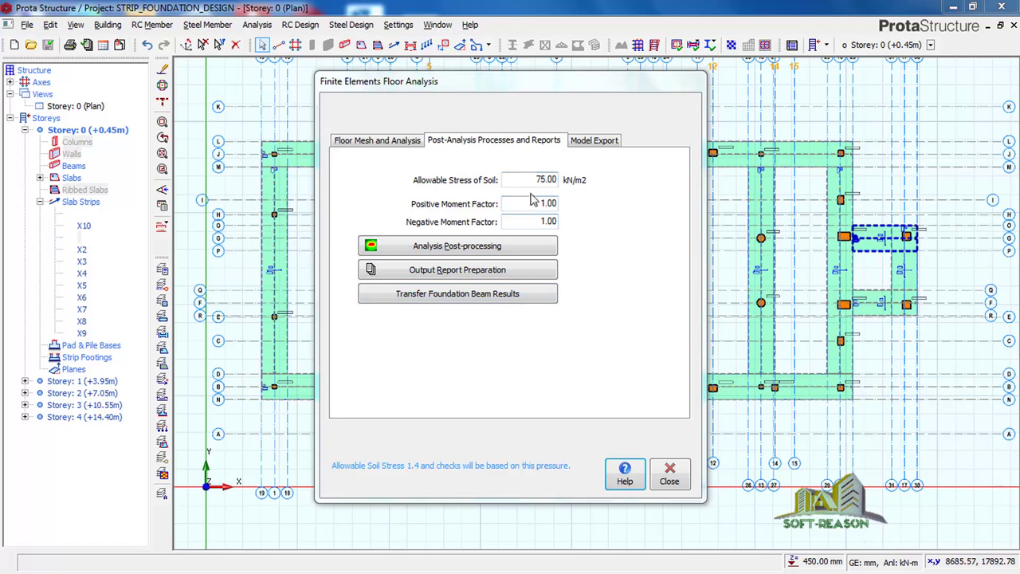
Open the analysis post-processing and examine the strip foundation model's results in the 3D view
{"action": "left_click", "coordinate": [434, 251]}
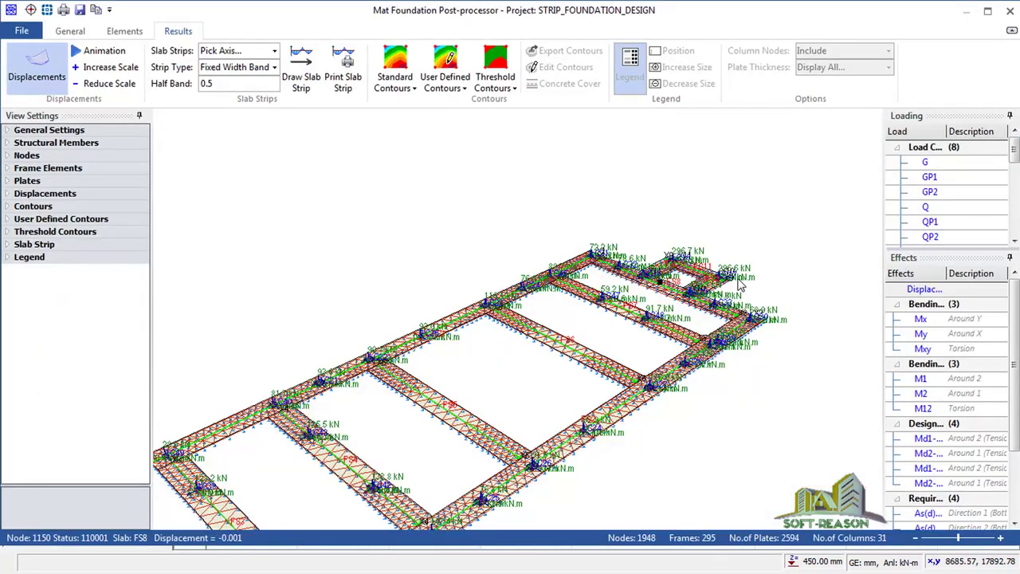
{"action": "scroll", "coordinate": [712, 202], "scroll_direction": "down", "scroll_amount": 4}
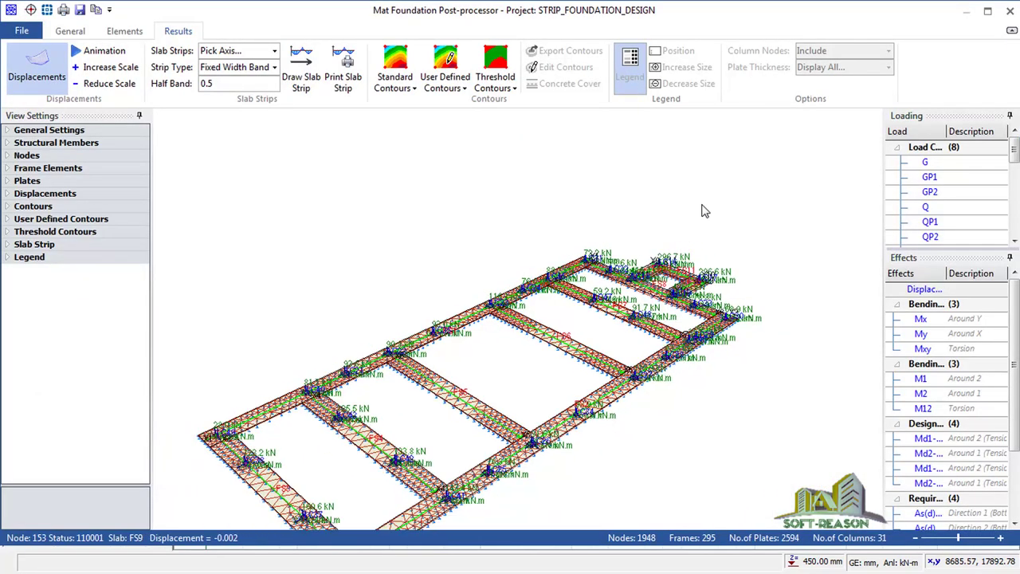
{"action": "scroll", "coordinate": [483, 346], "scroll_direction": "up", "scroll_amount": 3}
{"action": "scroll", "coordinate": [483, 346], "scroll_direction": "up", "scroll_amount": 2}
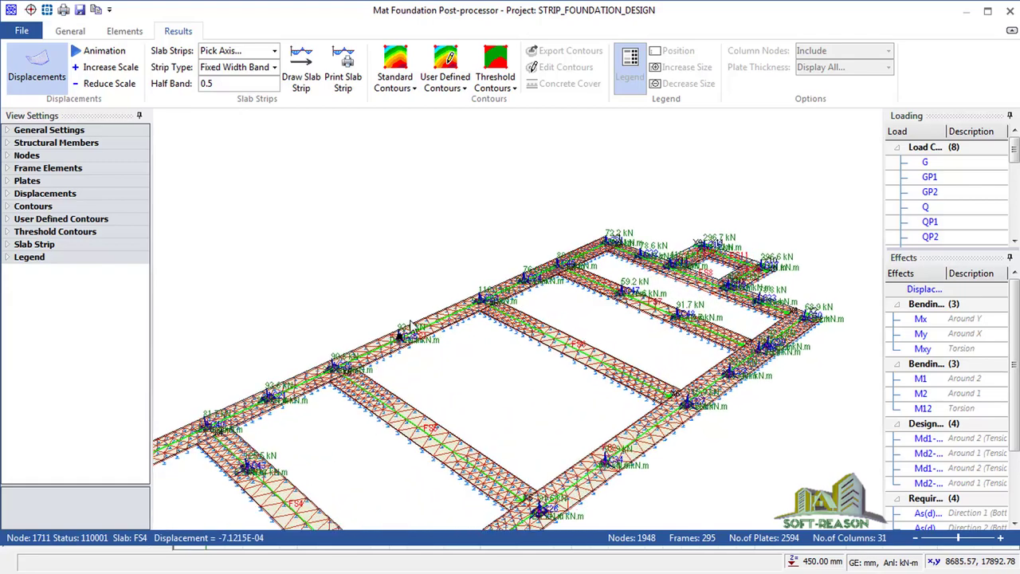
Play the displacement animation of the whole strip foundation in the 3D view, and stop it after examining the deformation
{"action": "scroll", "coordinate": [705, 147], "scroll_direction": "down", "scroll_amount": 2}
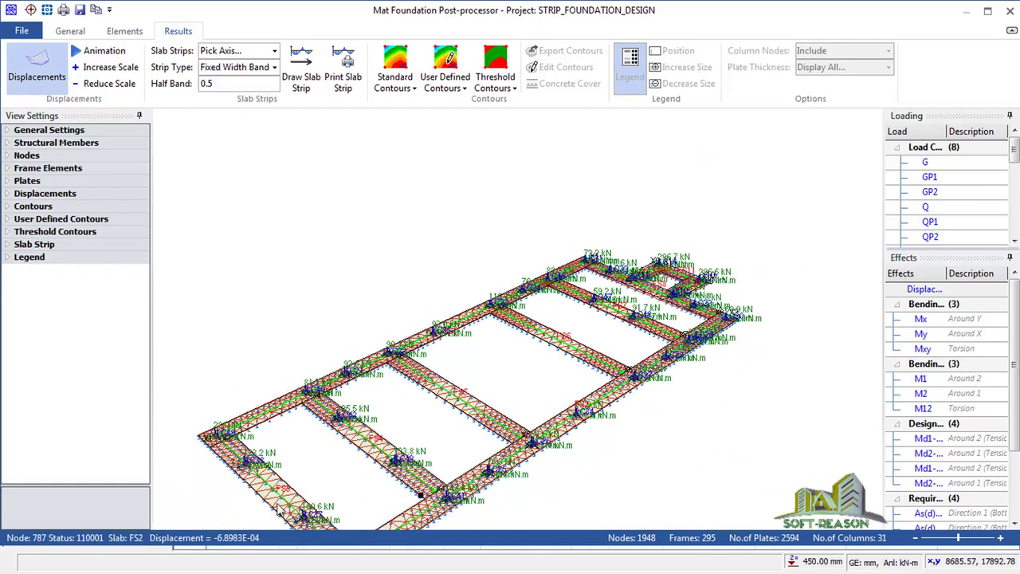
{"action": "scroll", "coordinate": [463, 298], "scroll_direction": "down", "scroll_amount": 2}
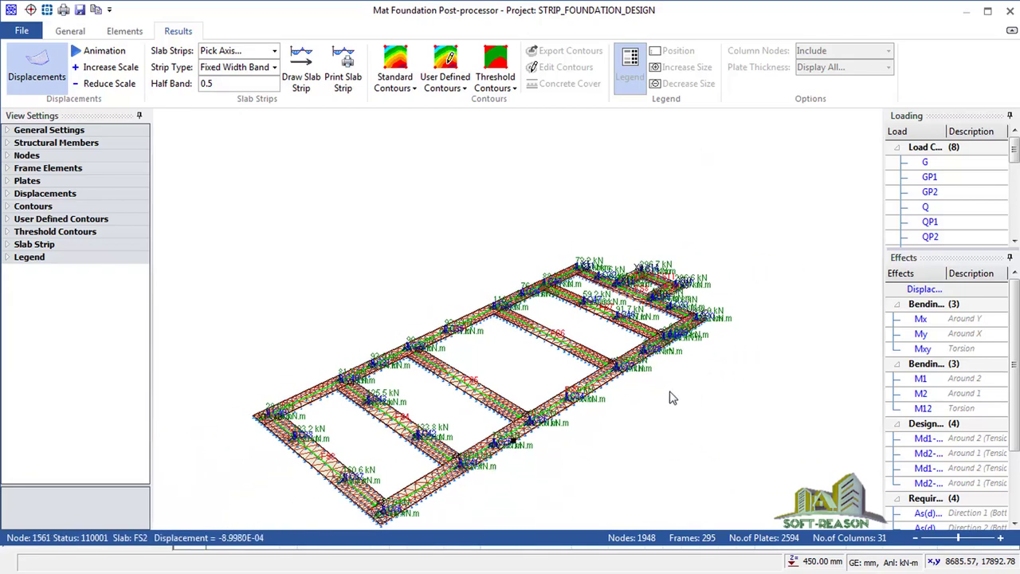
{"action": "scroll", "coordinate": [671, 275], "scroll_direction": "down", "scroll_amount": 1}
{"action": "scroll", "coordinate": [463, 391], "scroll_direction": "up", "scroll_amount": 2}
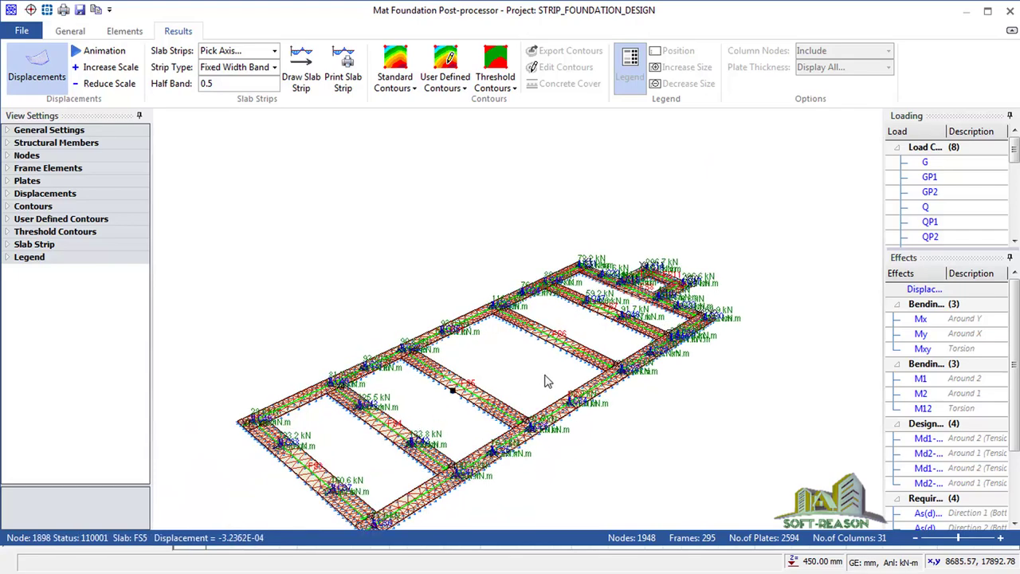
{"action": "scroll", "coordinate": [632, 226], "scroll_direction": "down", "scroll_amount": 1}
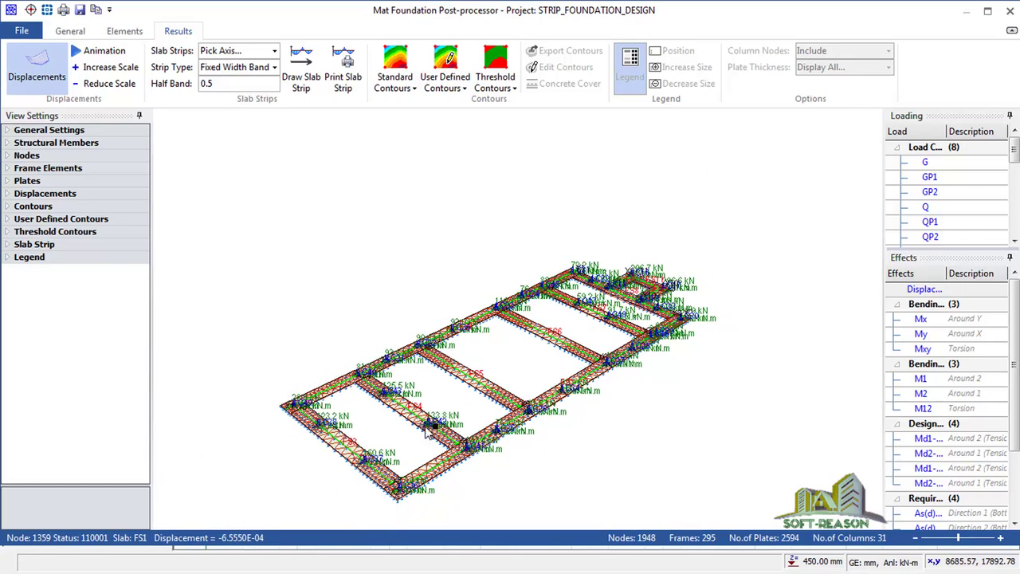
{"action": "middle_click_drag", "start_coordinate": [497, 375], "coordinate": [598, 270]}
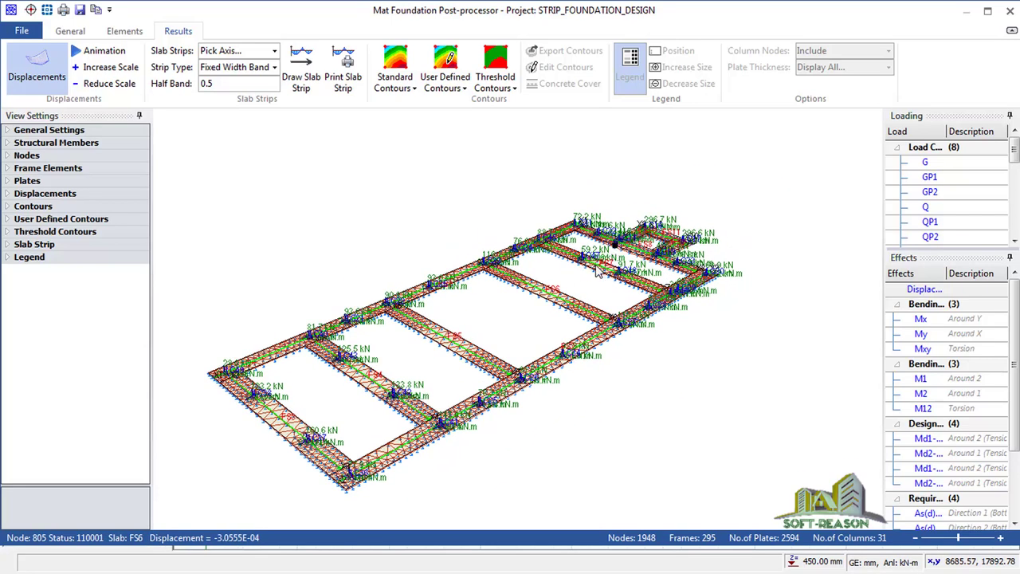
{"action": "left_click", "coordinate": [92, 50]}
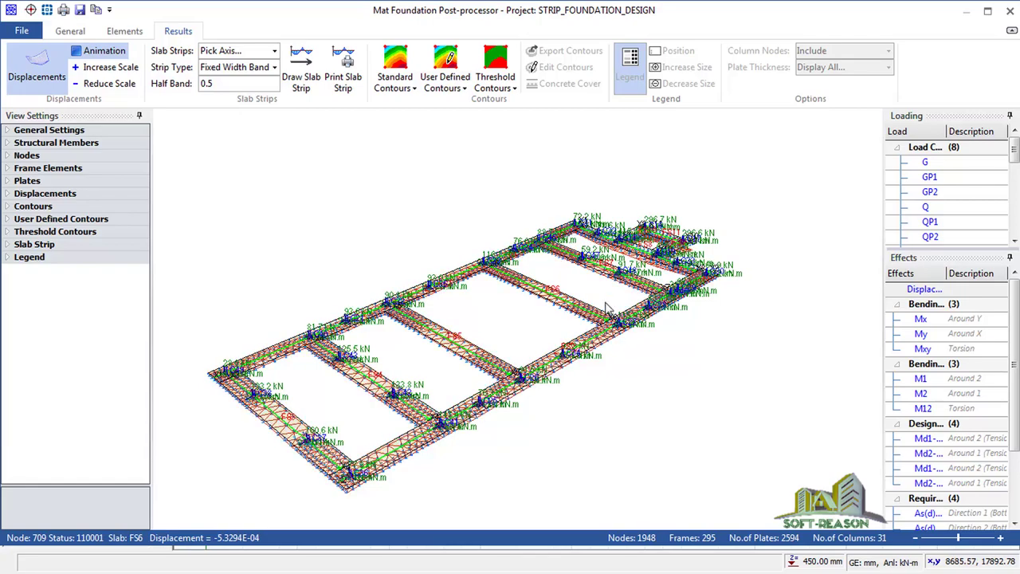
{"action": "left_click", "coordinate": [79, 51]}
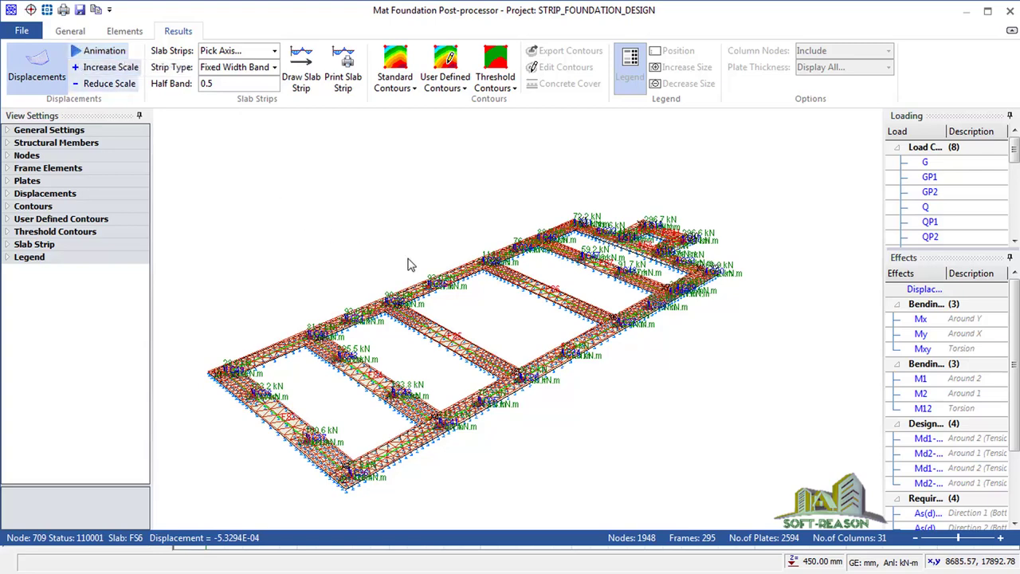
Turn on the standard contours, and switch to user-defined contours for the foundation's displacements
{"action": "left_click", "coordinate": [397, 67]}
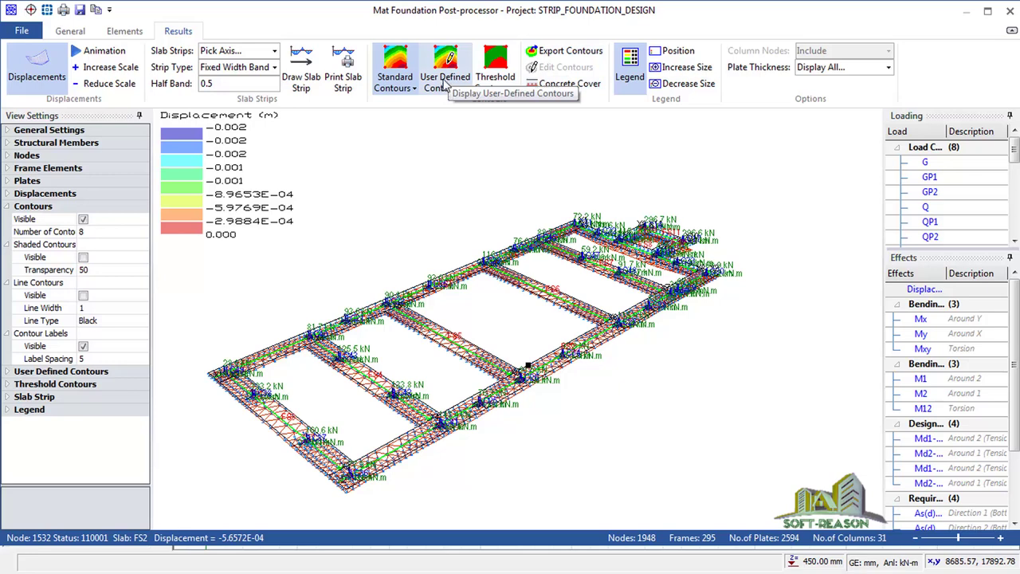
{"action": "left_click", "coordinate": [444, 82]}
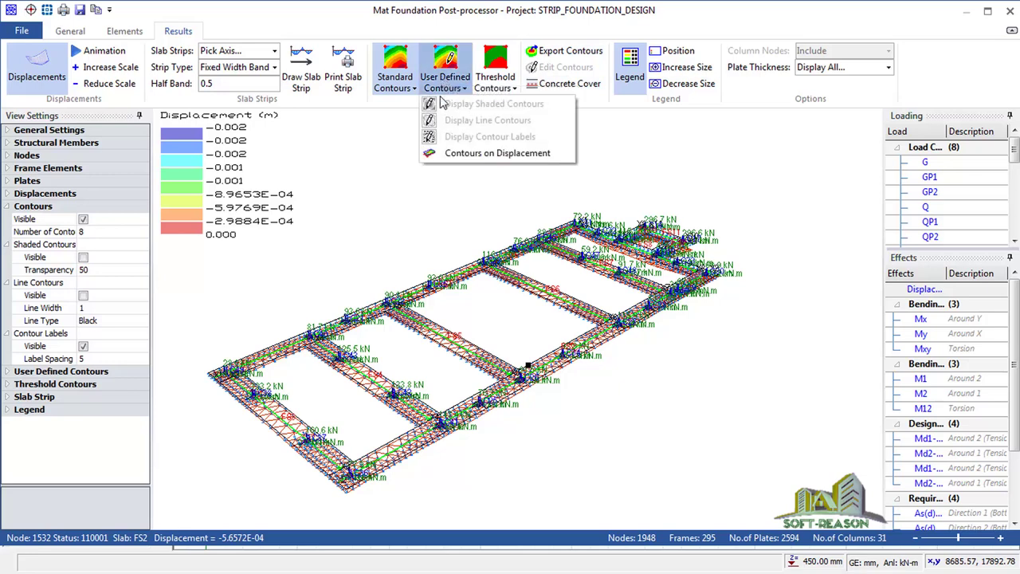
{"action": "left_click", "coordinate": [445, 68]}
{"action": "left_click", "coordinate": [445, 64]}
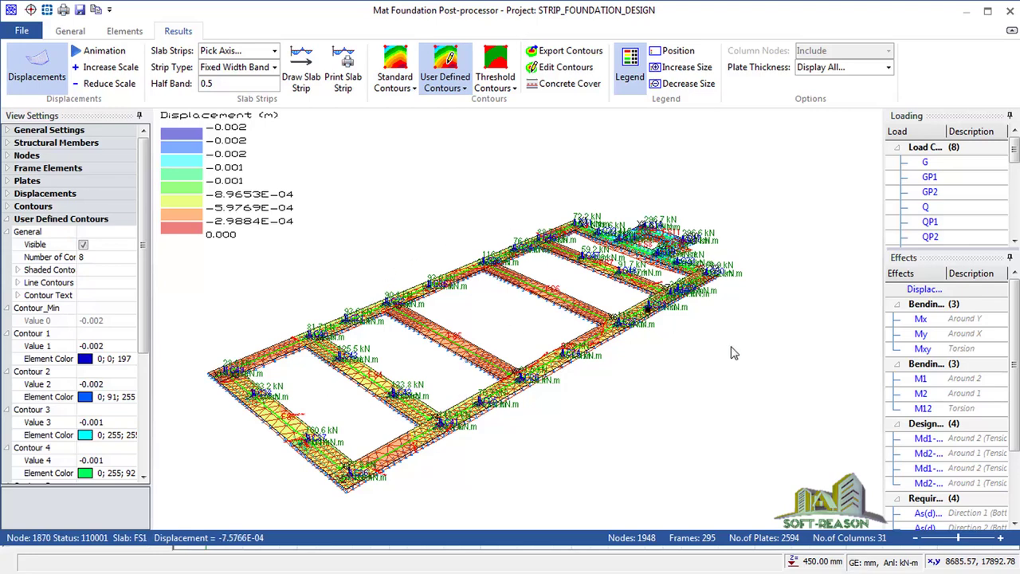
Examine the bending moment contours one by one: global Mx, My and Mxy, and local M1, M2 and M12
{"action": "left_click", "coordinate": [921, 320]}
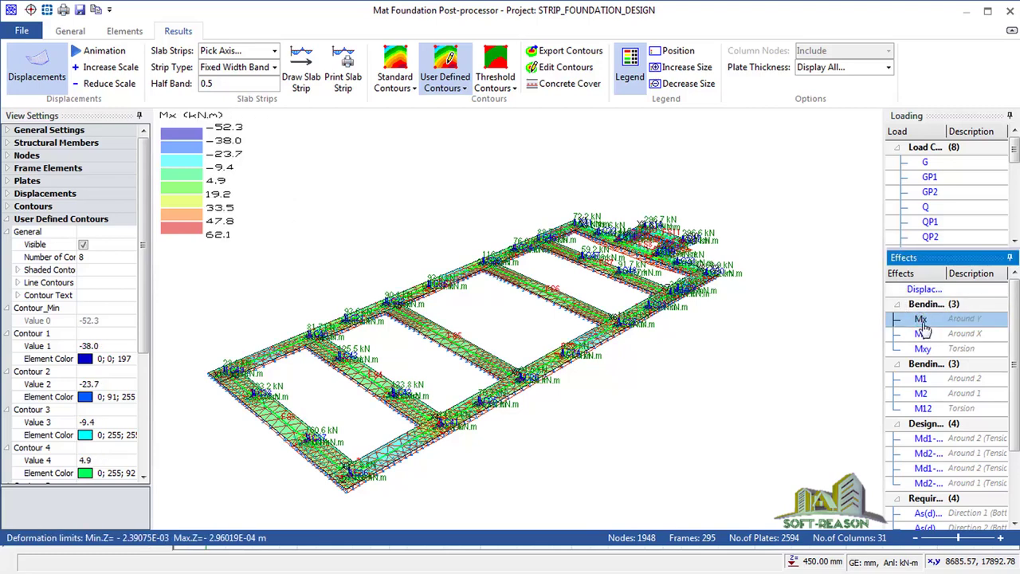
{"action": "left_click", "coordinate": [922, 335]}
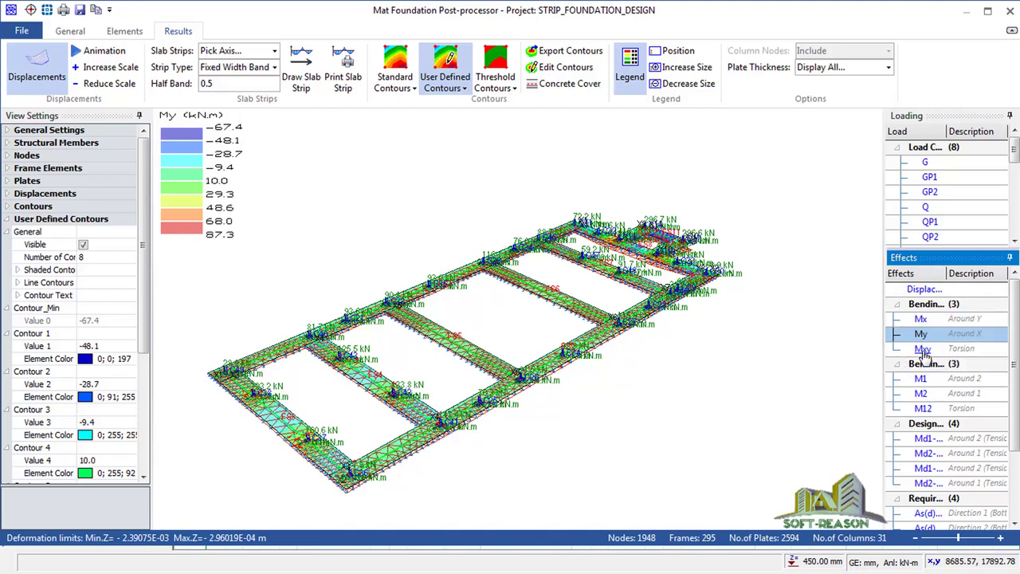
{"action": "left_click", "coordinate": [923, 351]}
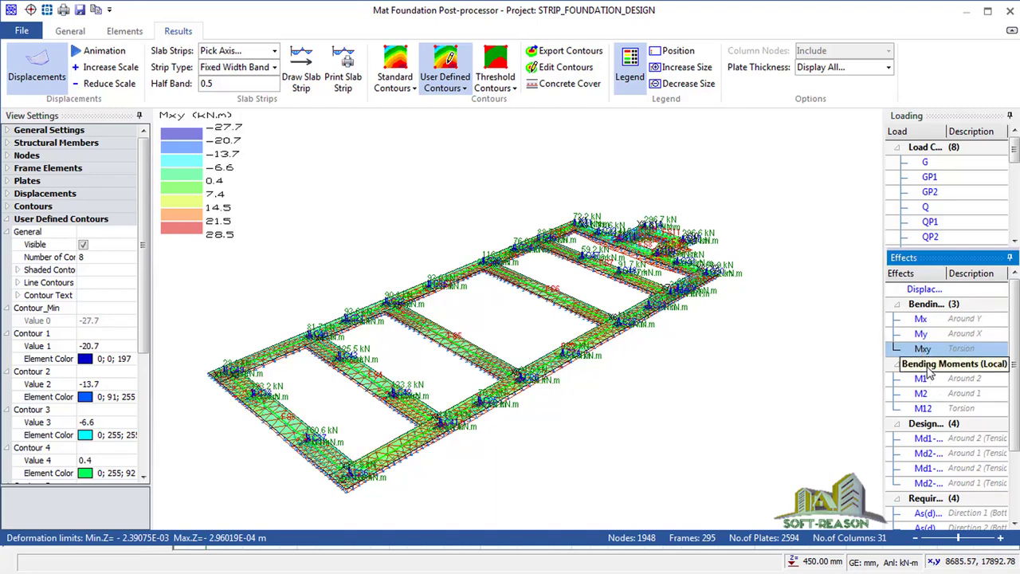
{"action": "left_click", "coordinate": [922, 379]}
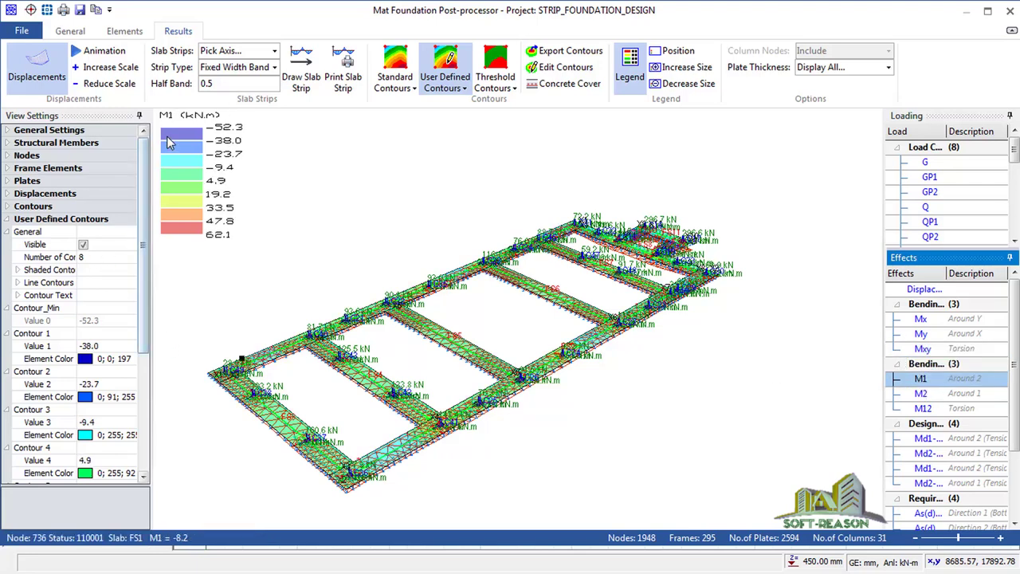
{"action": "left_click", "coordinate": [921, 393]}
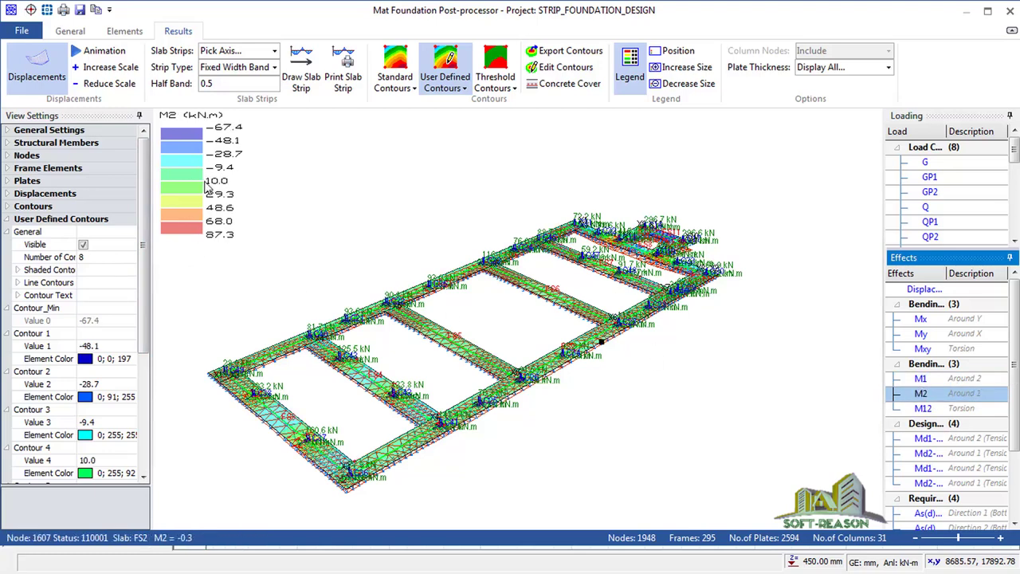
{"action": "left_click", "coordinate": [925, 408]}
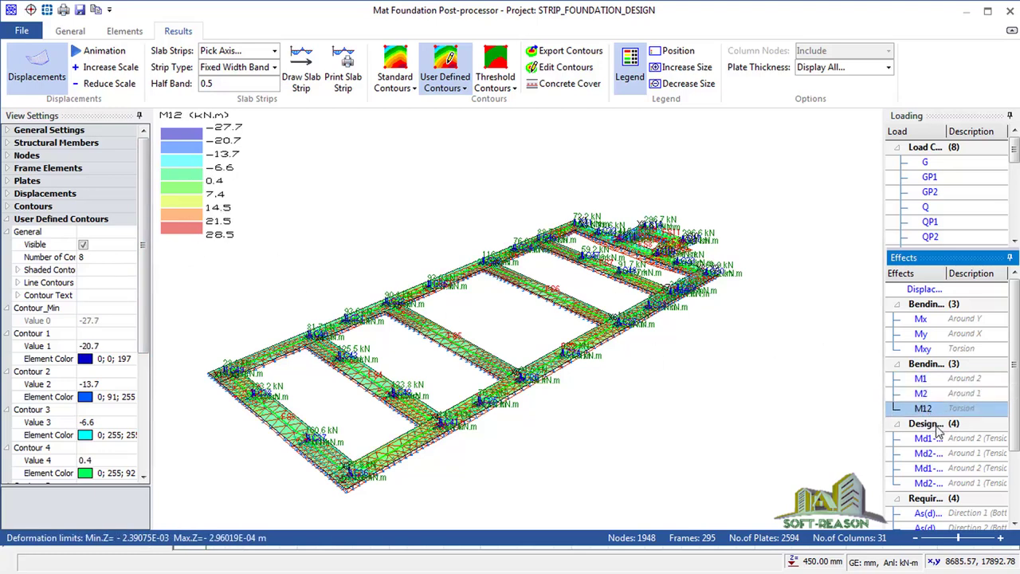
Examine the design moment contours Md1-bot, Md2-bot, Md1-top and Md2-top
{"action": "left_click", "coordinate": [927, 440]}
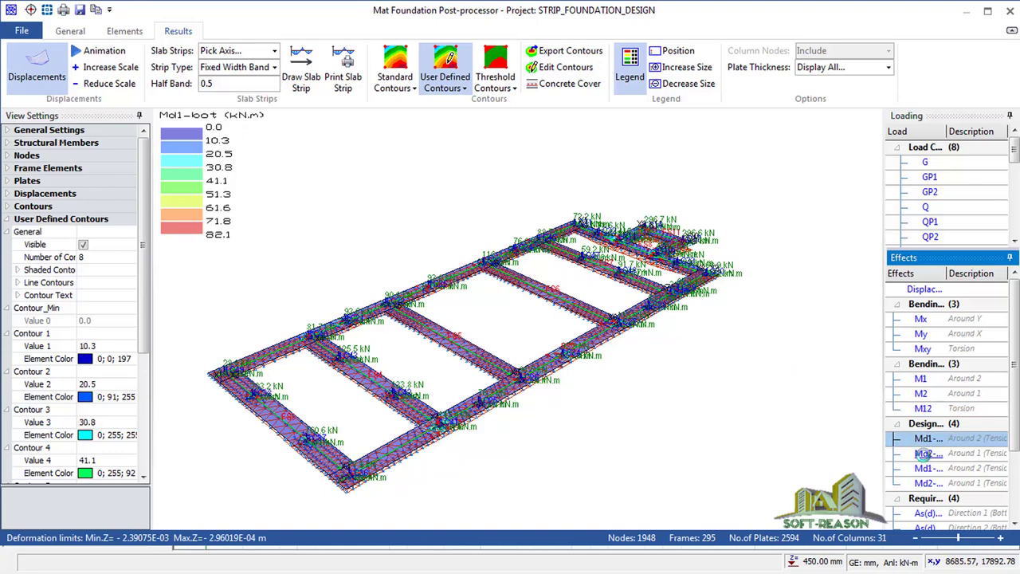
{"action": "left_click", "coordinate": [926, 454]}
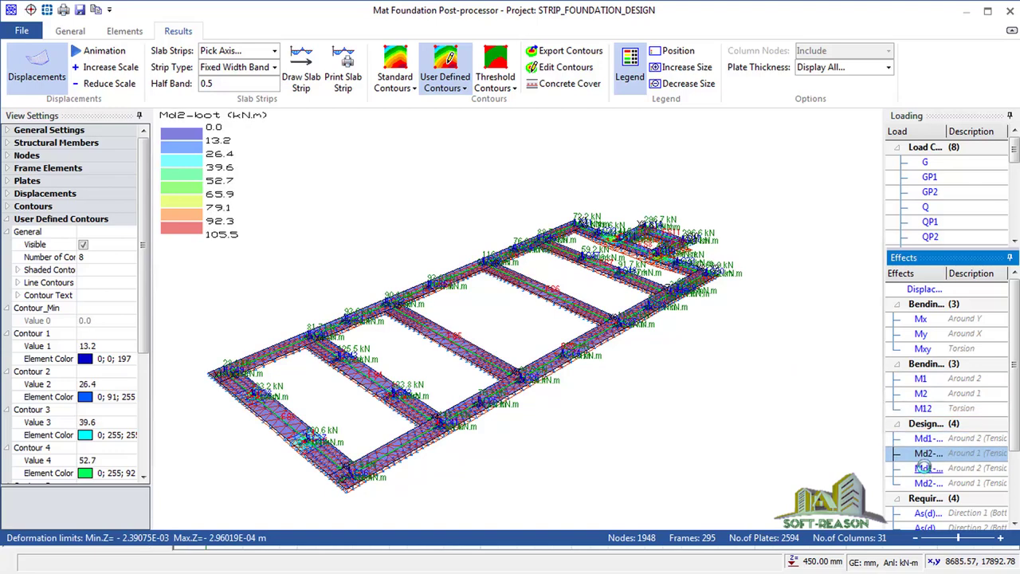
{"action": "left_click", "coordinate": [927, 469]}
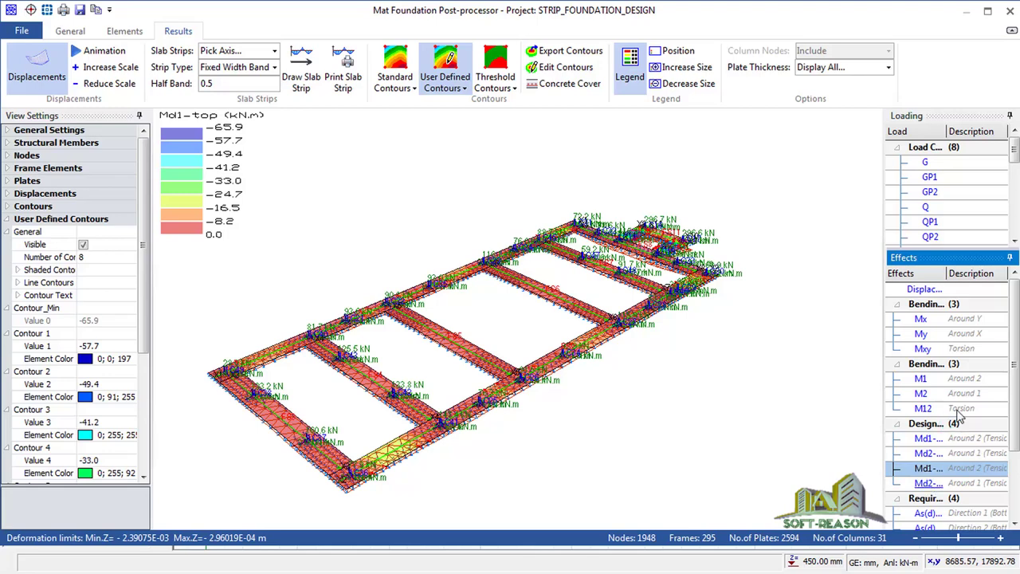
{"action": "left_click", "coordinate": [928, 485]}
Display the required steel area contours As(d)1-bot and export them for use in the storey plan views
{"action": "scroll", "coordinate": [1015, 434], "scroll_direction": "down", "scroll_amount": 2}
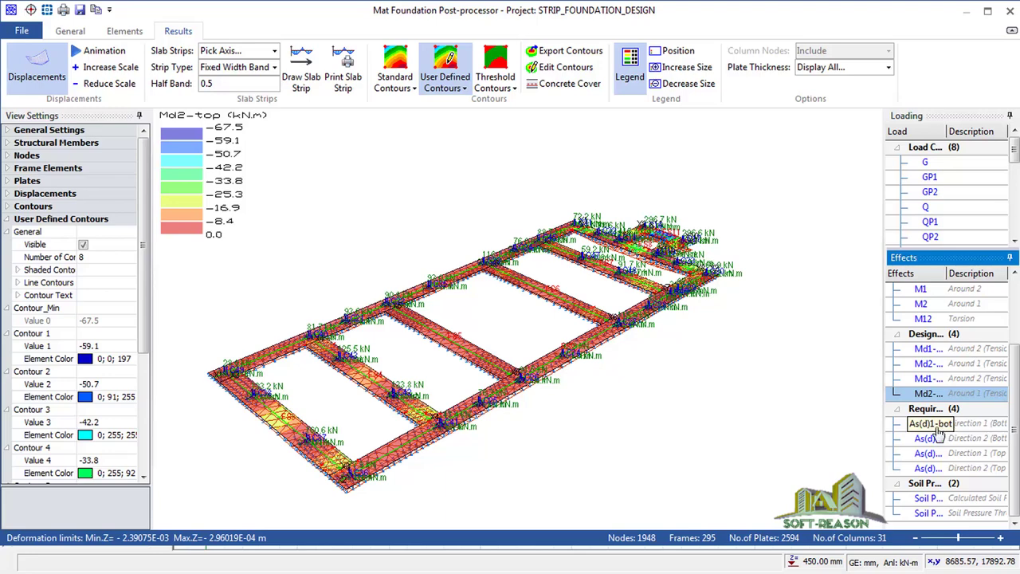
{"action": "left_click", "coordinate": [926, 423]}
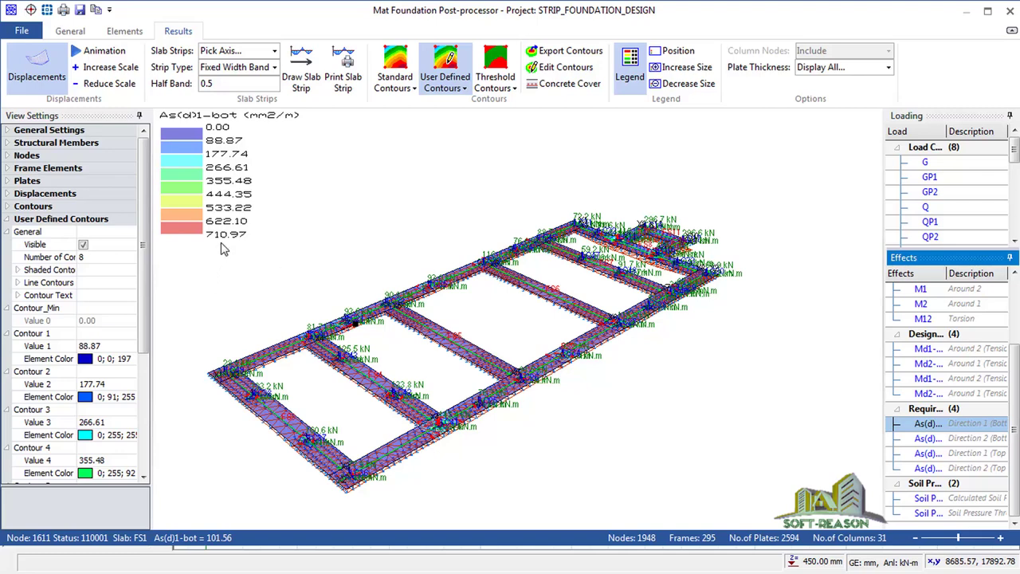
{"action": "left_click", "coordinate": [566, 54]}
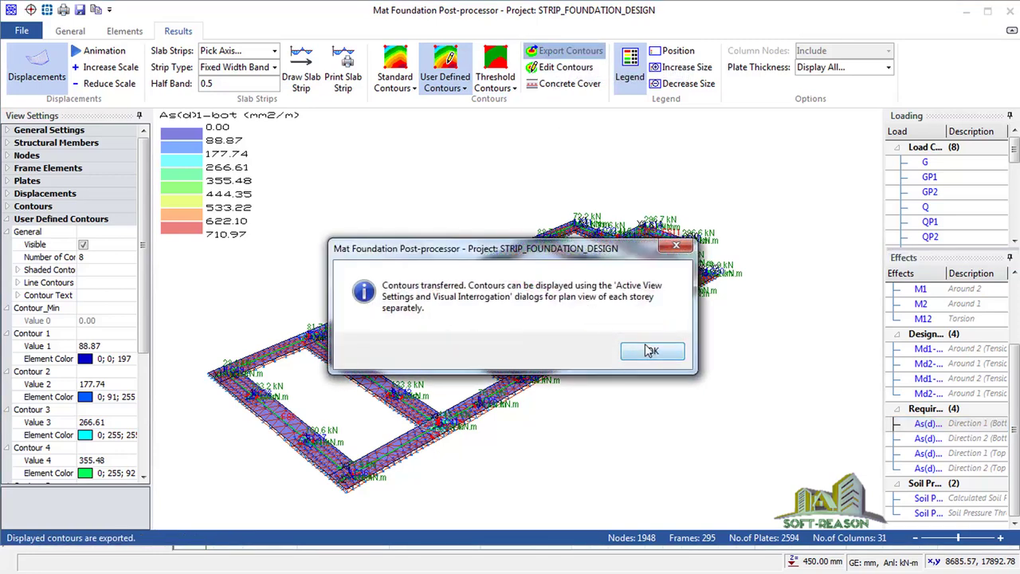
{"action": "left_click", "coordinate": [651, 353]}
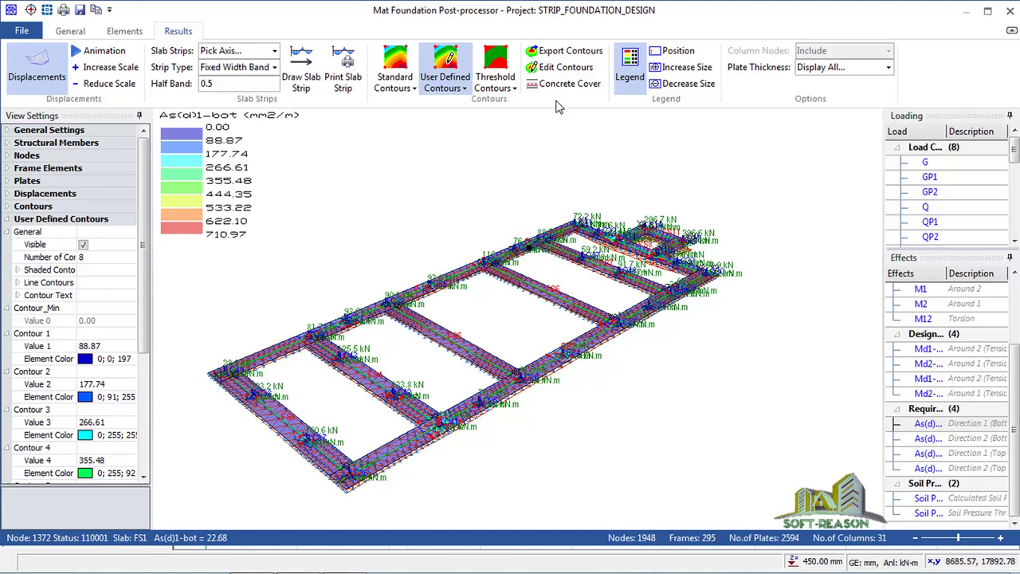
Edit the As(d)1-bot contours to show both value and label, and assign Y12 bars at 150 spacing to the 622.10 contour
{"action": "left_click", "coordinate": [550, 69]}
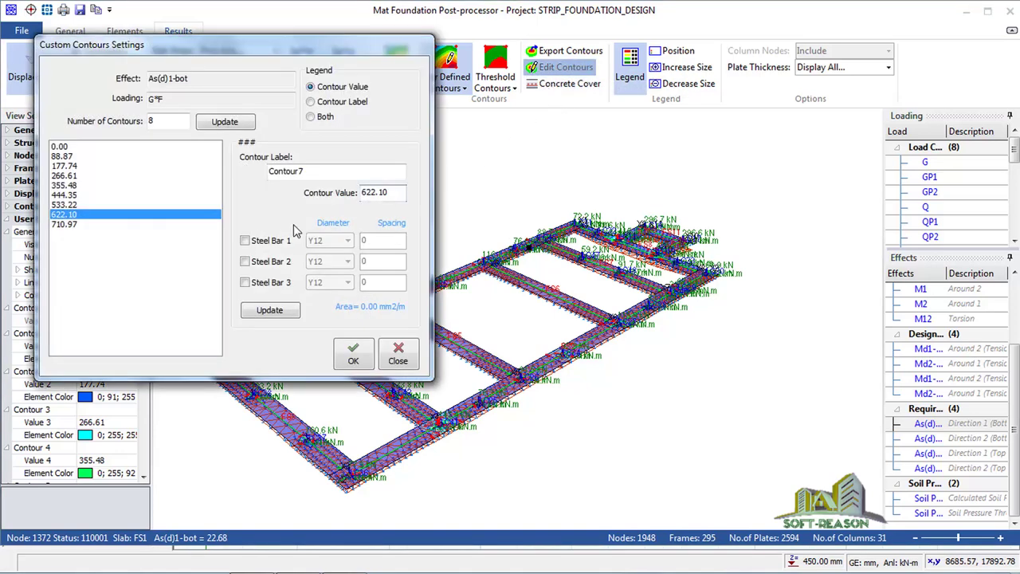
{"action": "left_click", "coordinate": [321, 118]}
{"action": "left_click", "coordinate": [244, 242]}
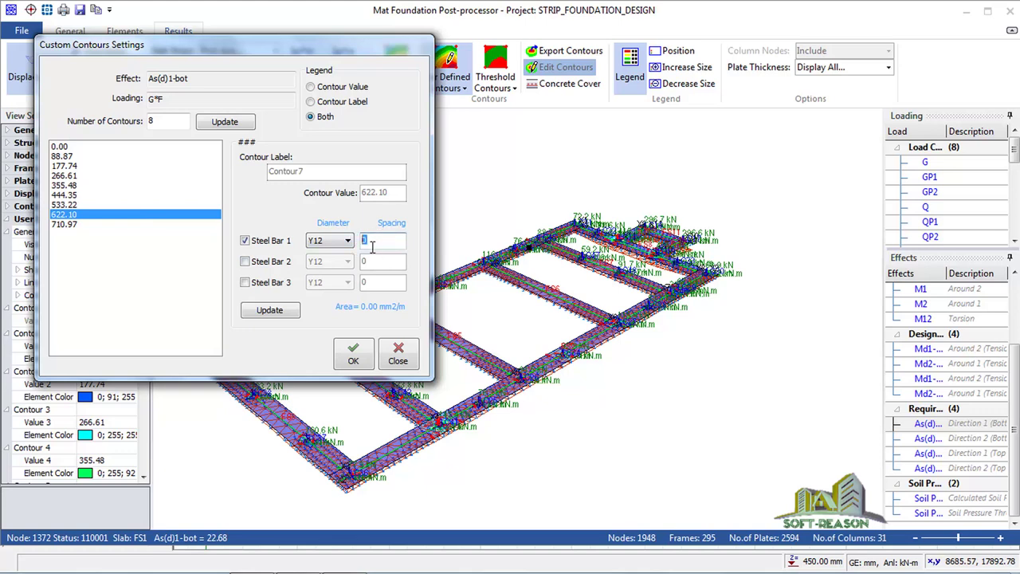
{"action": "type", "text": "150"}
{"action": "left_click", "coordinate": [269, 313]}
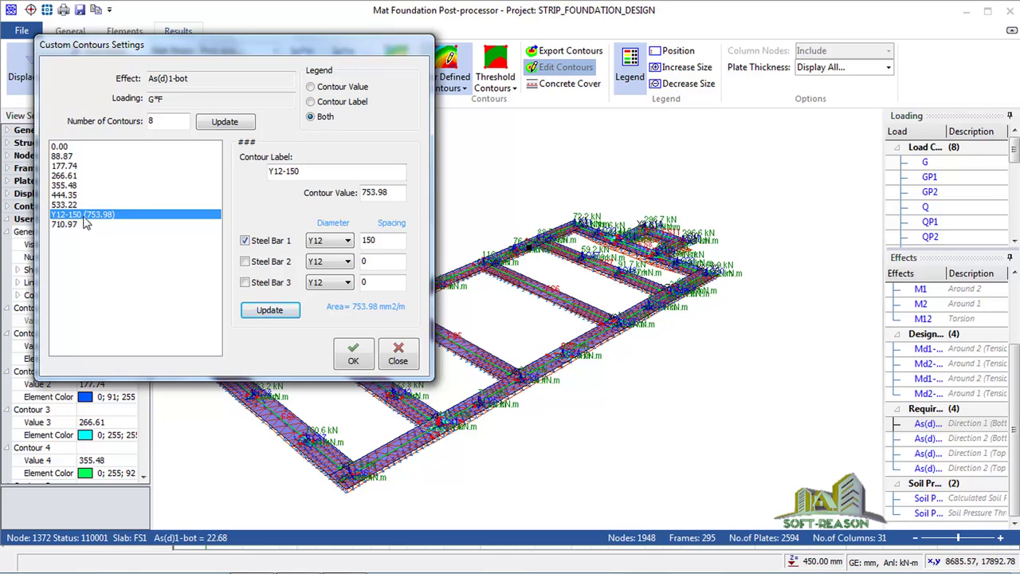
{"action": "left_click", "coordinate": [348, 363]}
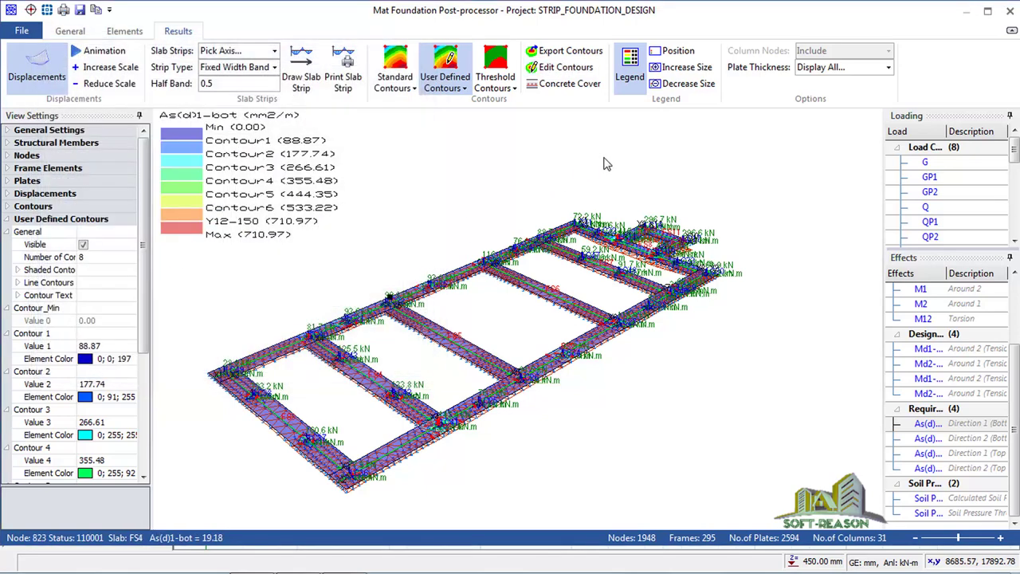
Display the As(d)2-bot contours, select the 823.30 contour for editing, and set the legend to show both value and label
{"action": "left_click", "coordinate": [929, 441]}
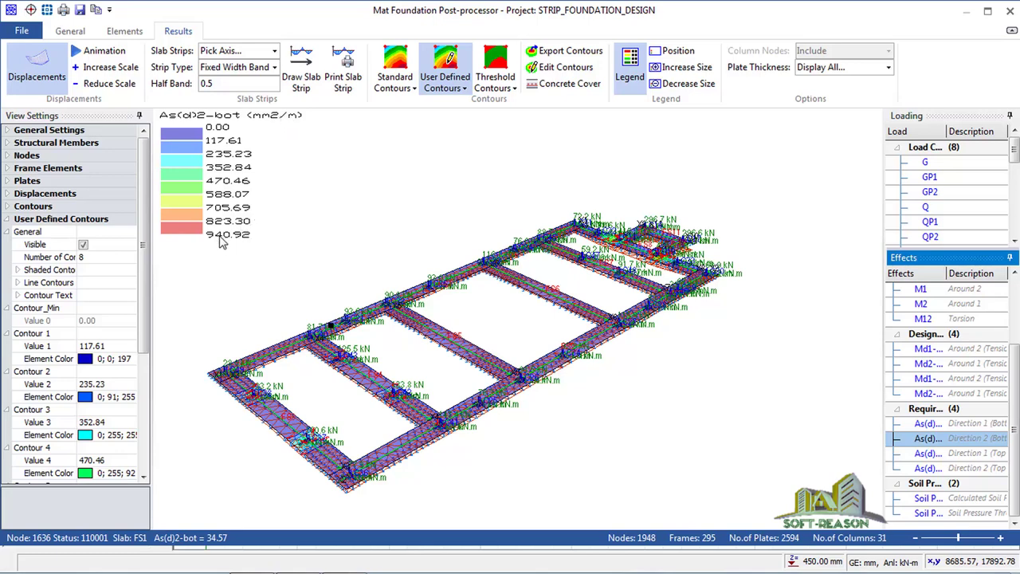
{"action": "left_click", "coordinate": [562, 70]}
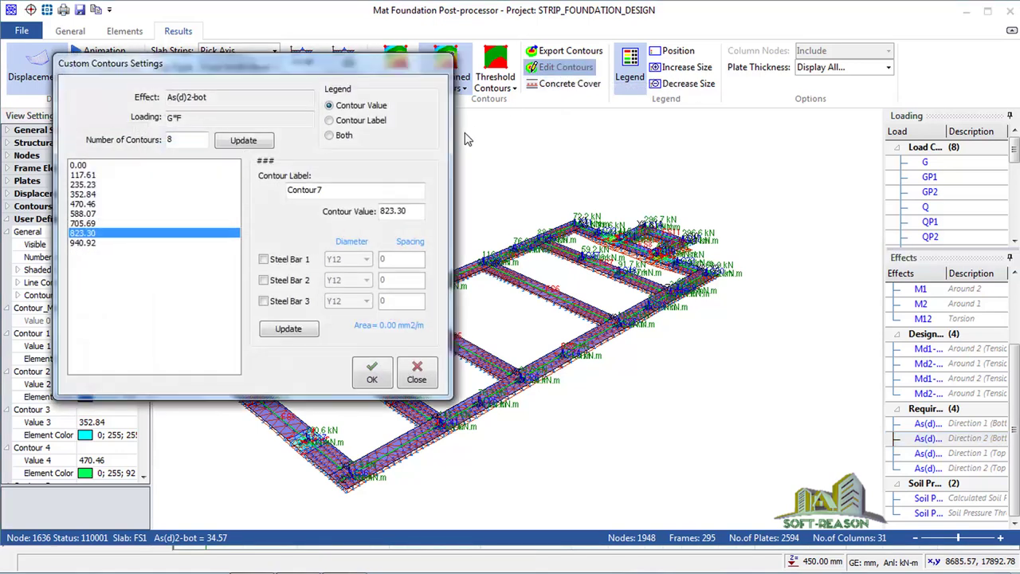
{"action": "left_click", "coordinate": [74, 256]}
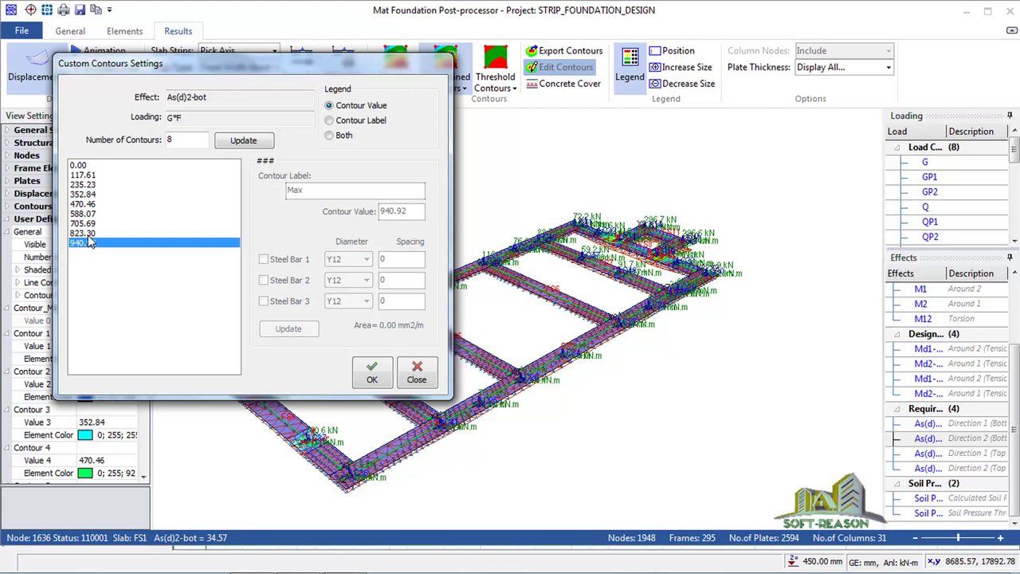
{"action": "left_click", "coordinate": [86, 234]}
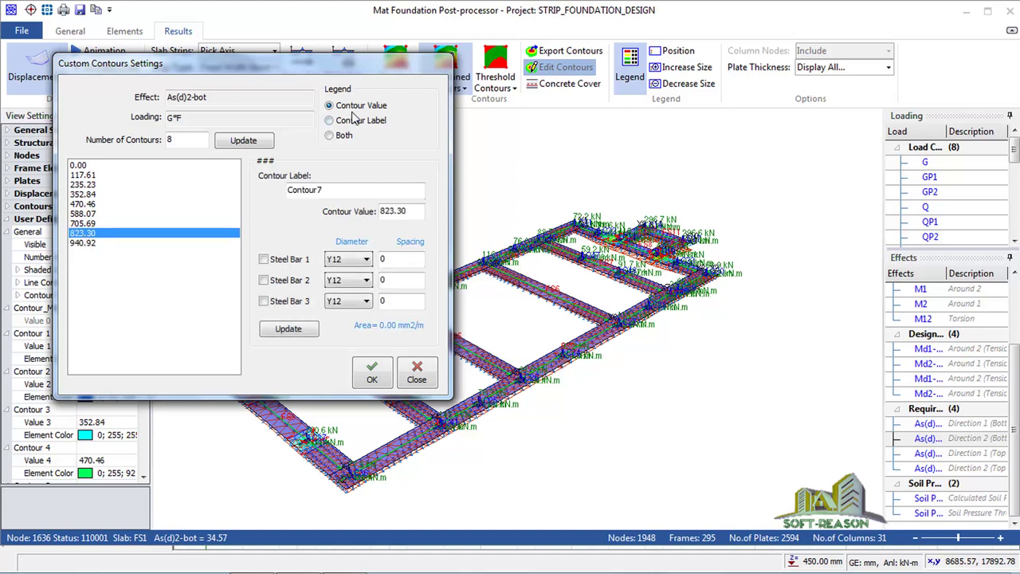
{"action": "left_click", "coordinate": [333, 138]}
Enable Steel Bar 1 for the 823.30 contour with Y12 bars at 150 spacing
{"action": "left_click", "coordinate": [263, 259]}
{"action": "left_click", "coordinate": [366, 260]}
{"action": "left_click", "coordinate": [365, 268]}
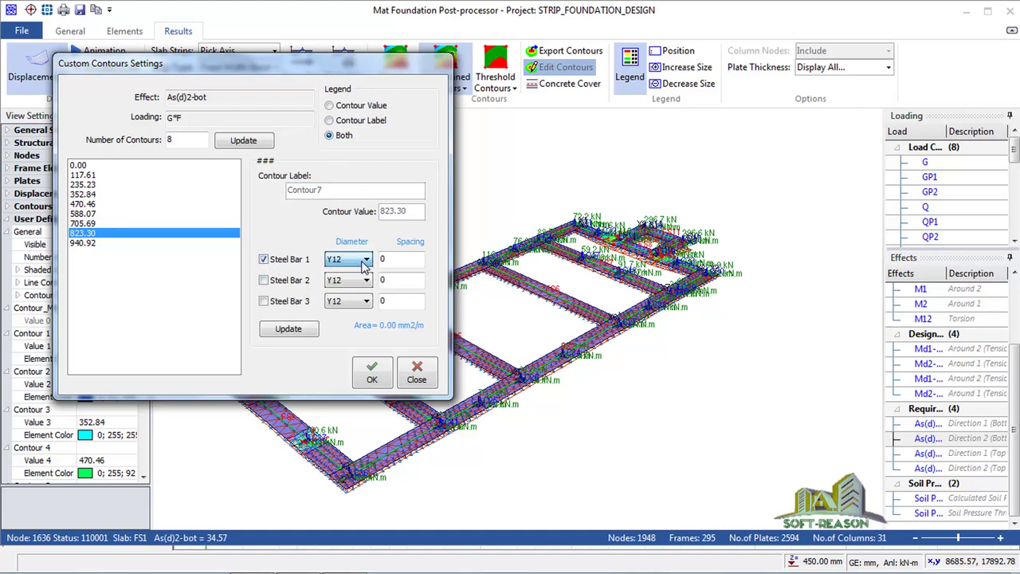
{"action": "left_click", "coordinate": [382, 260]}
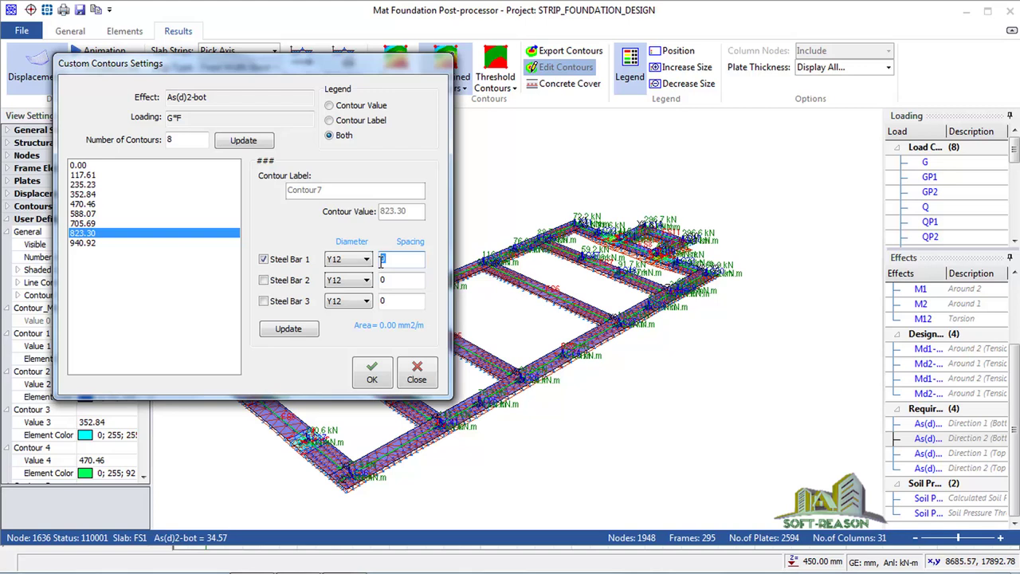
{"action": "type", "text": "1"}
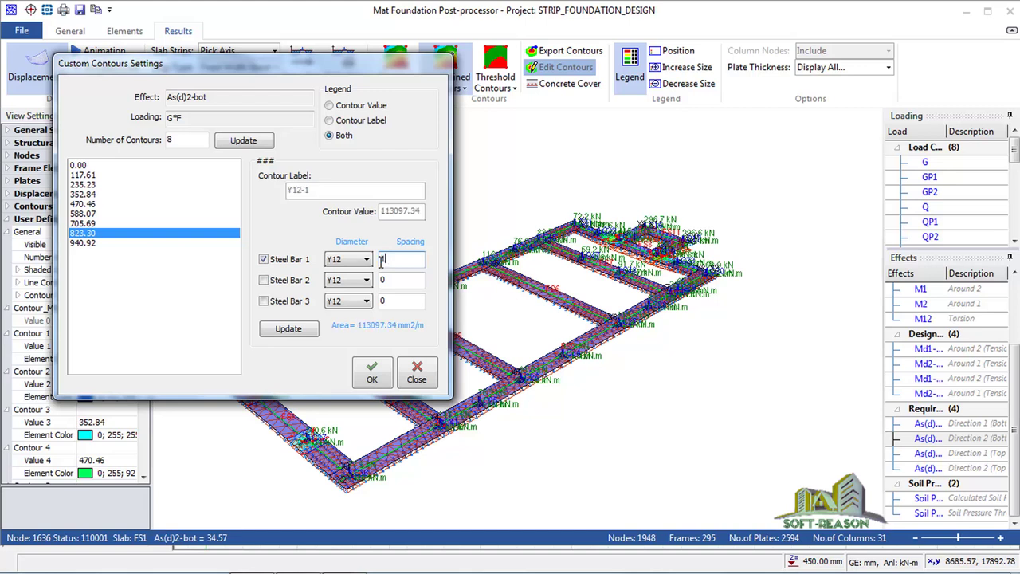
{"action": "type", "text": "50"}
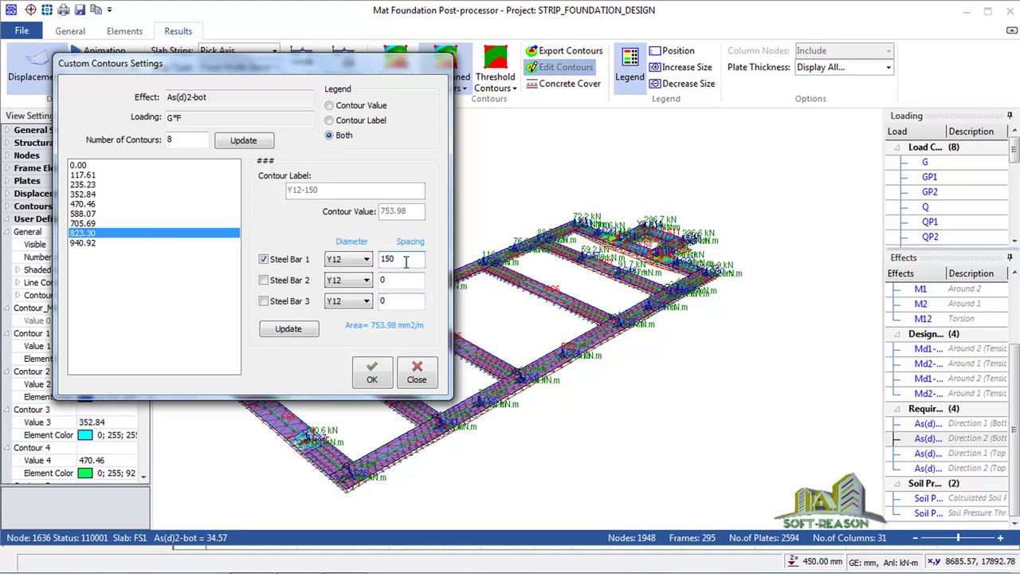
Try a Steel Bar 1 spacing of 125, settle on 100, update the contour and apply the contour settings
{"action": "left_click_drag", "start_coordinate": [404, 262], "coordinate": [375, 259]}
{"action": "type", "text": "125"}
{"action": "left_click", "coordinate": [392, 263]}
{"action": "left_click_drag", "start_coordinate": [401, 259], "coordinate": [365, 259]}
{"action": "type", "text": "10"}
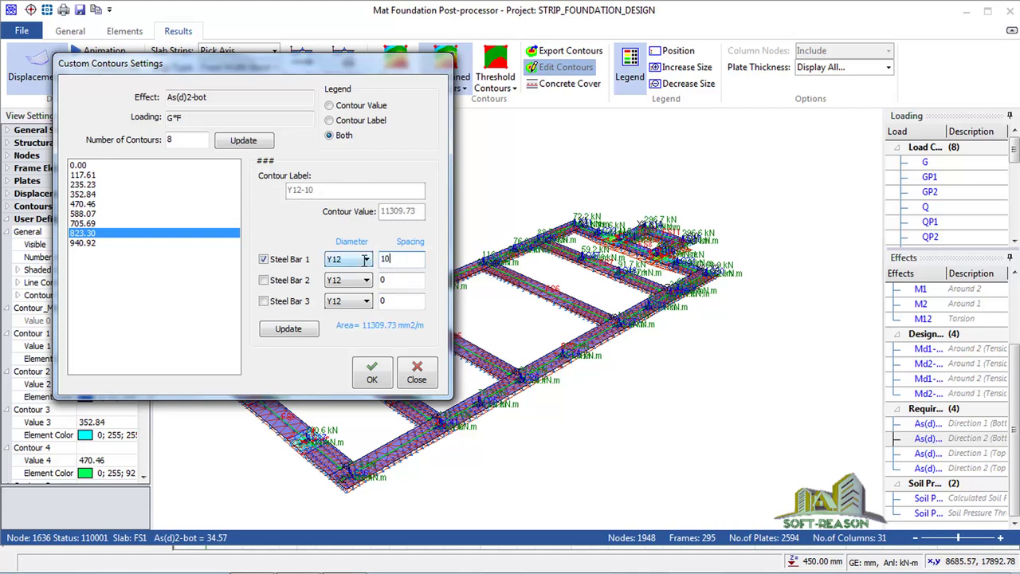
{"action": "type", "text": "0"}
{"action": "left_click", "coordinate": [291, 330]}
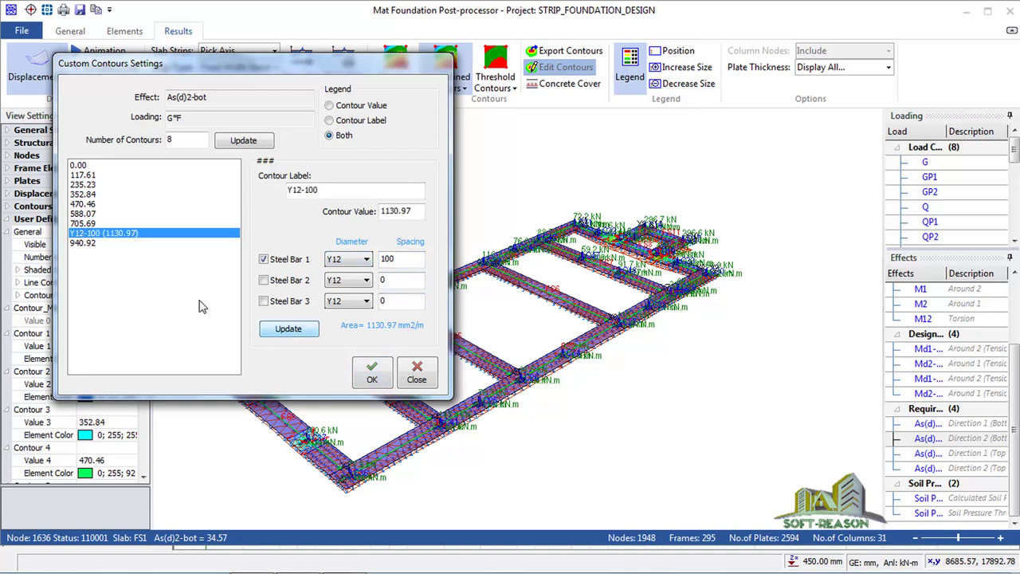
{"action": "left_click", "coordinate": [373, 378]}
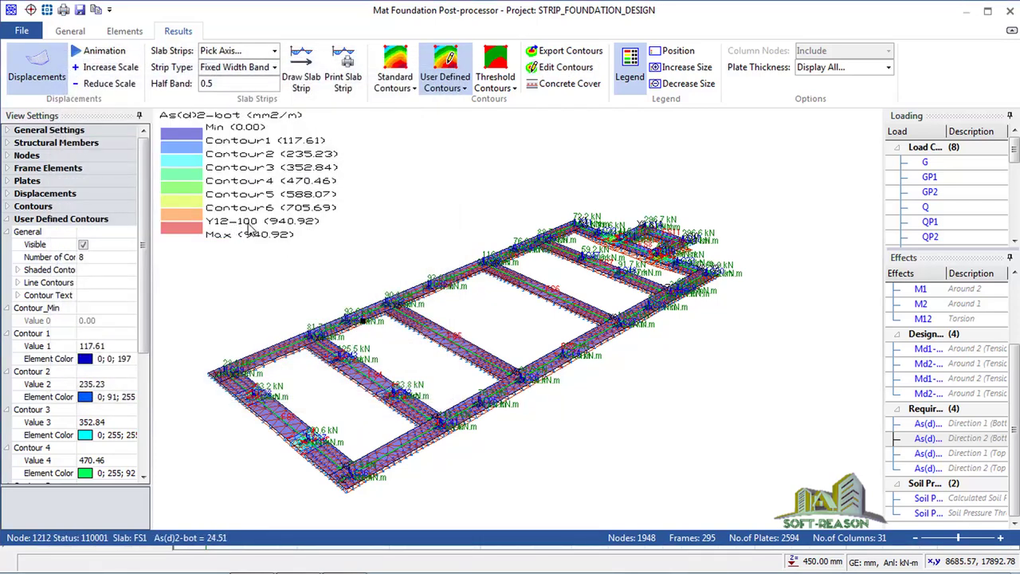
Review the As(d)1-top, As(d)2-top and calculated soil pressure contours
{"action": "left_click", "coordinate": [927, 453]}
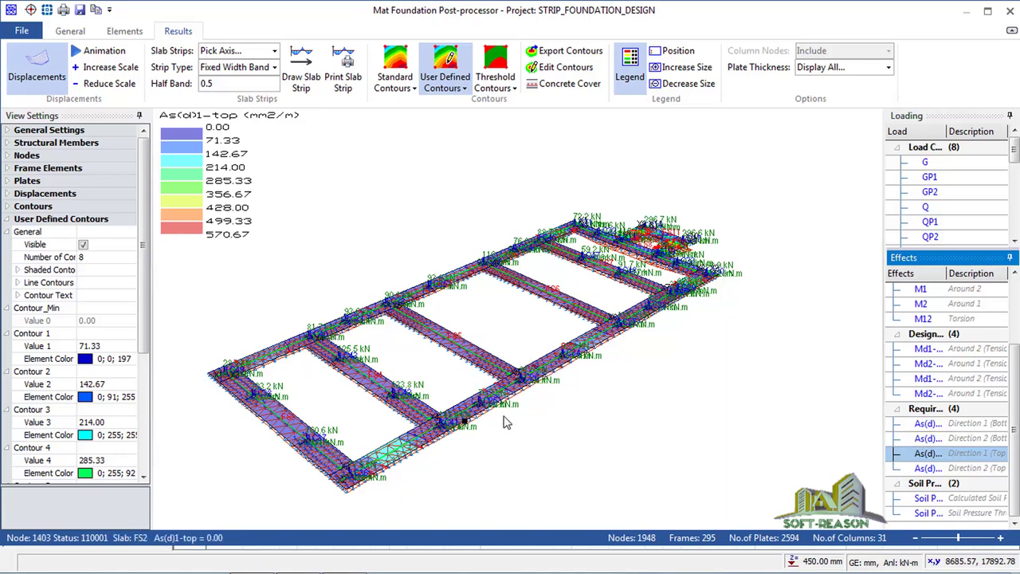
{"action": "left_click", "coordinate": [925, 468]}
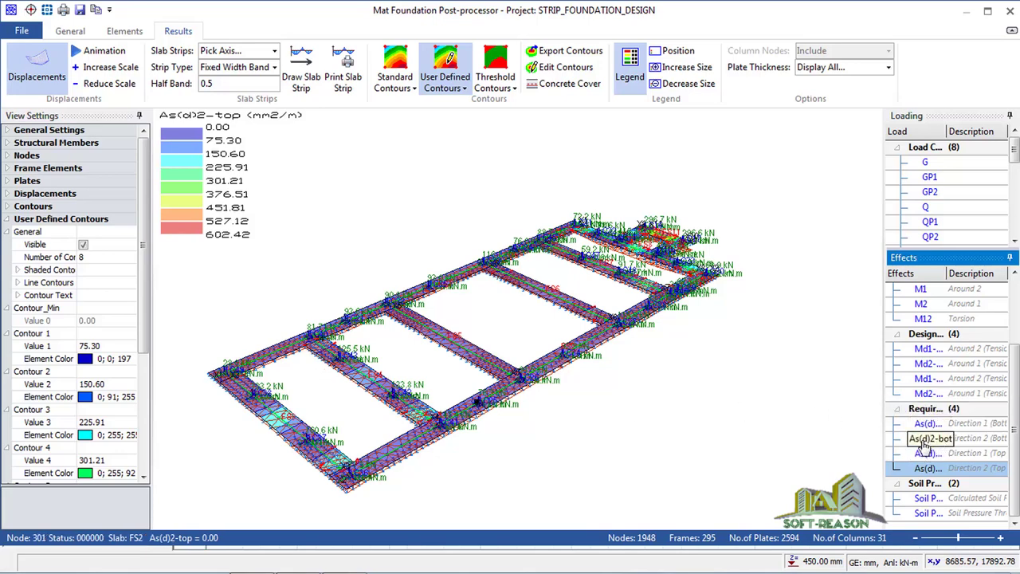
{"action": "left_click", "coordinate": [925, 499]}
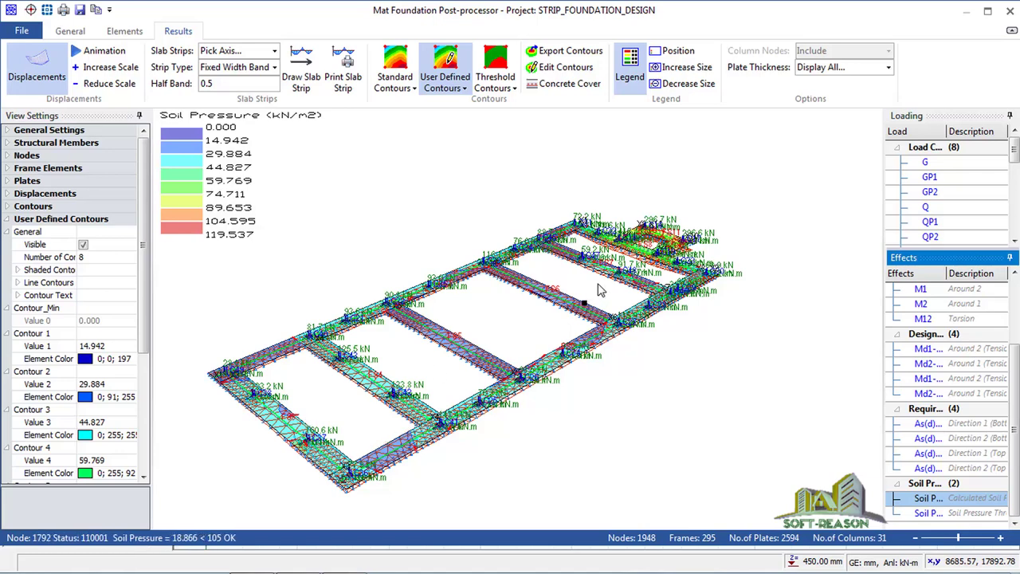
Display the As(d)2-bot contours again and export them for the storey plan views
{"action": "left_click", "coordinate": [931, 439]}
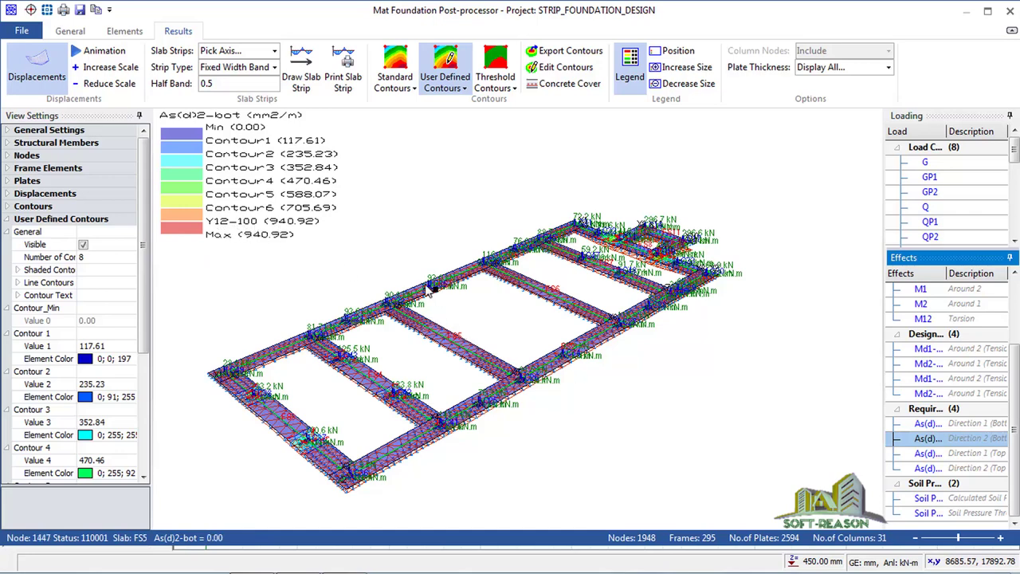
{"action": "left_click", "coordinate": [562, 51]}
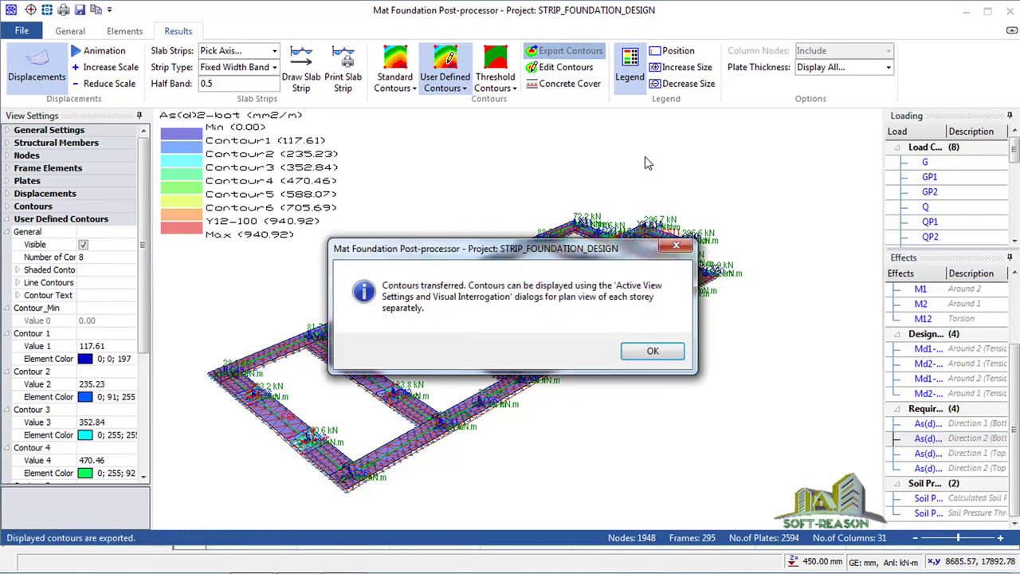
{"action": "left_click", "coordinate": [652, 353]}
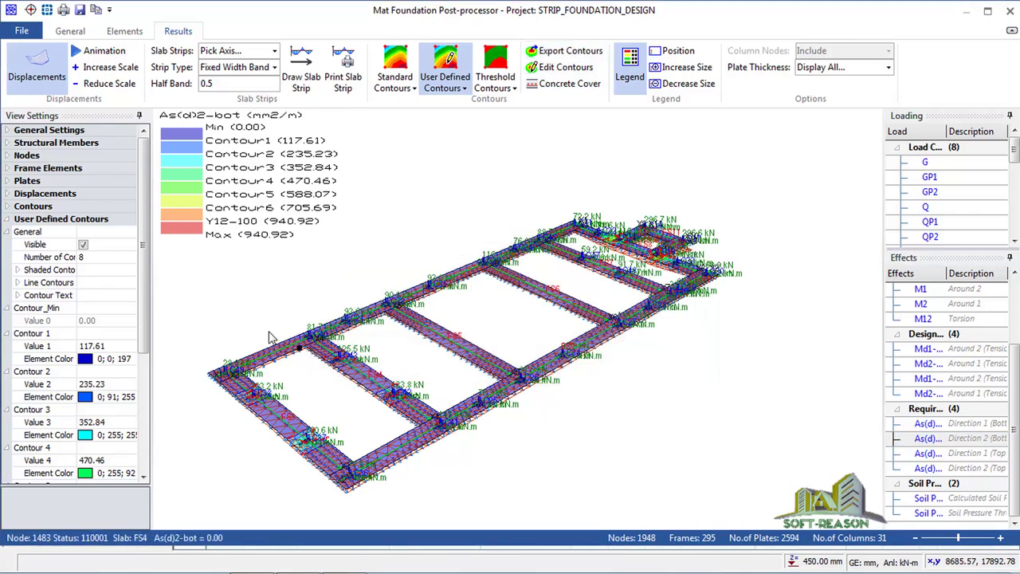
Close the post-processor, transferring the slab strip FE results with plate torsion effects considered, and exit the floor analysis
{"action": "left_click", "coordinate": [1011, 12]}
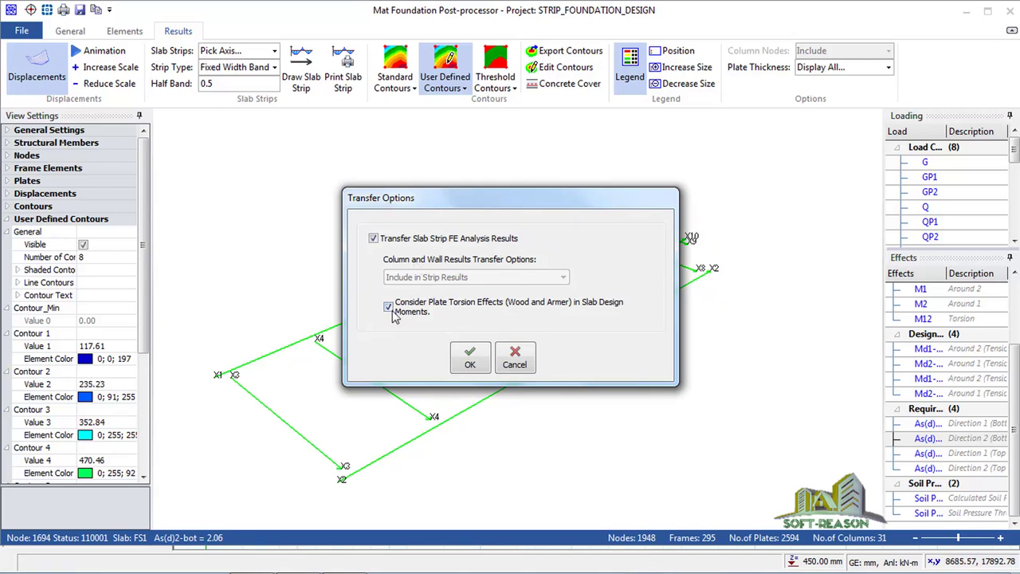
{"action": "left_click", "coordinate": [470, 363]}
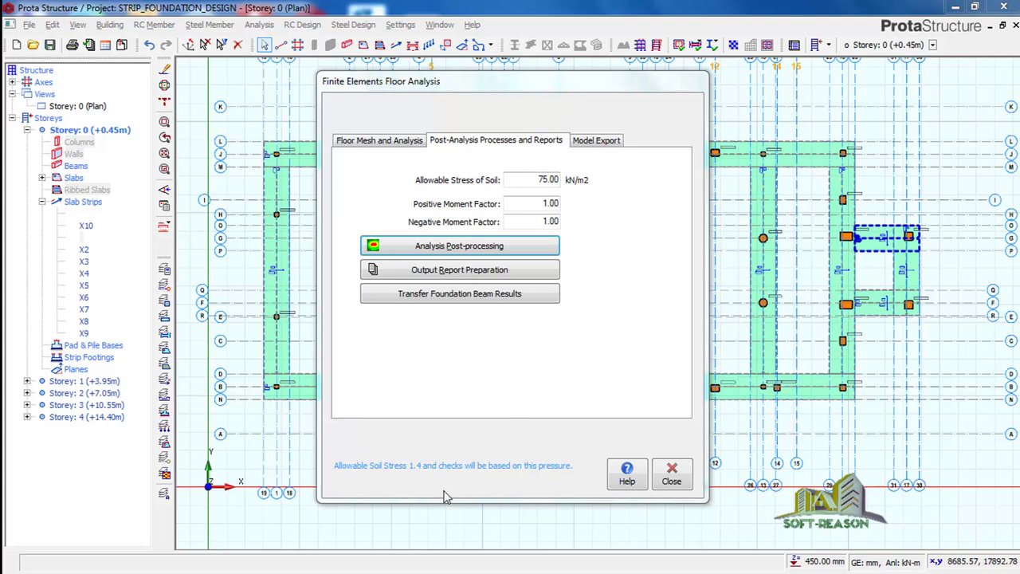
{"action": "left_click", "coordinate": [672, 481]}
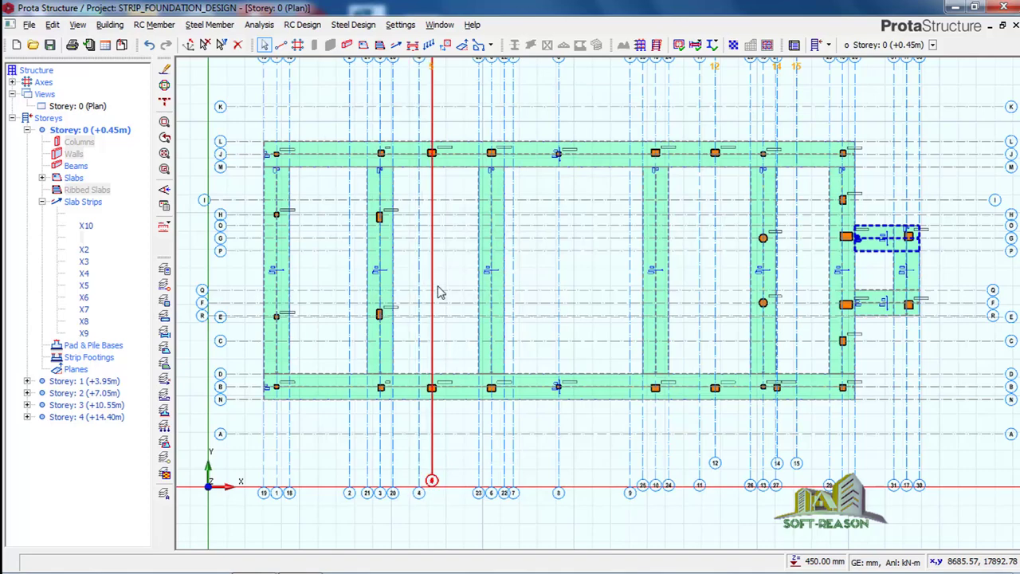
{"action": "scroll", "coordinate": [433, 287], "scroll_direction": "up", "scroll_amount": 2}
{"action": "scroll", "coordinate": [458, 231], "scroll_direction": "down", "scroll_amount": 1}
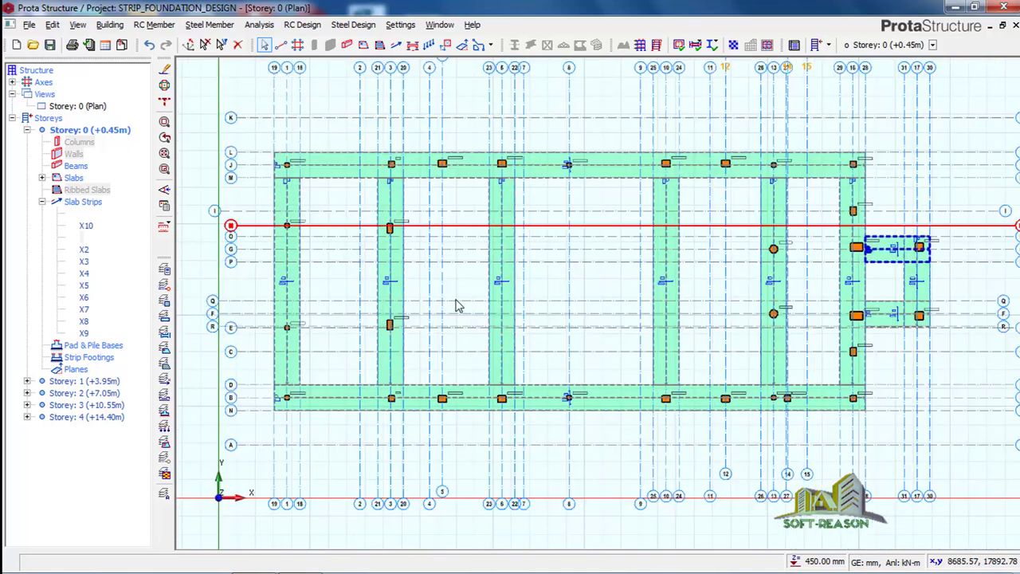
{"action": "scroll", "coordinate": [458, 303], "scroll_direction": "down", "scroll_amount": 1}
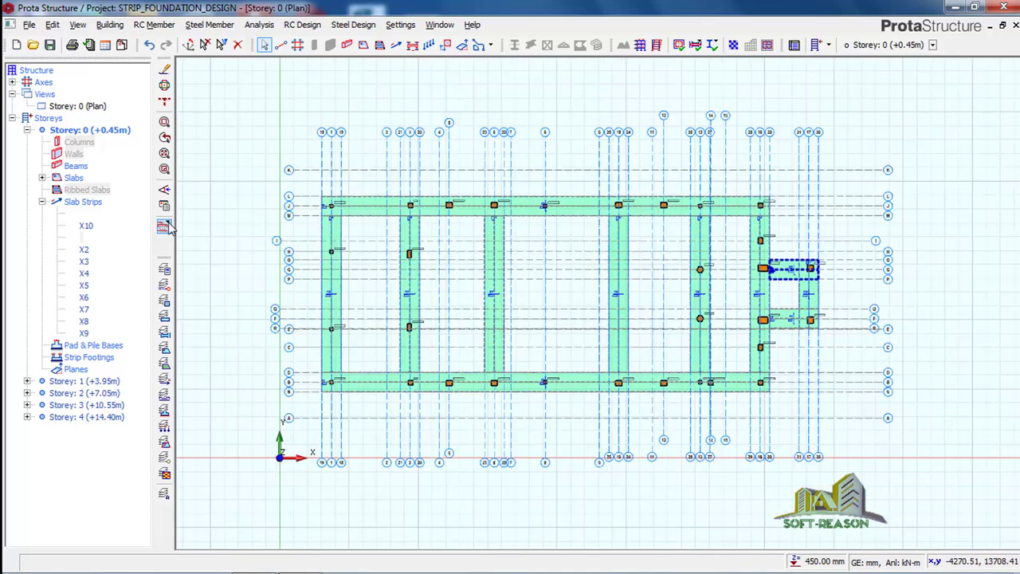
{"action": "left_click", "coordinate": [164, 227]}
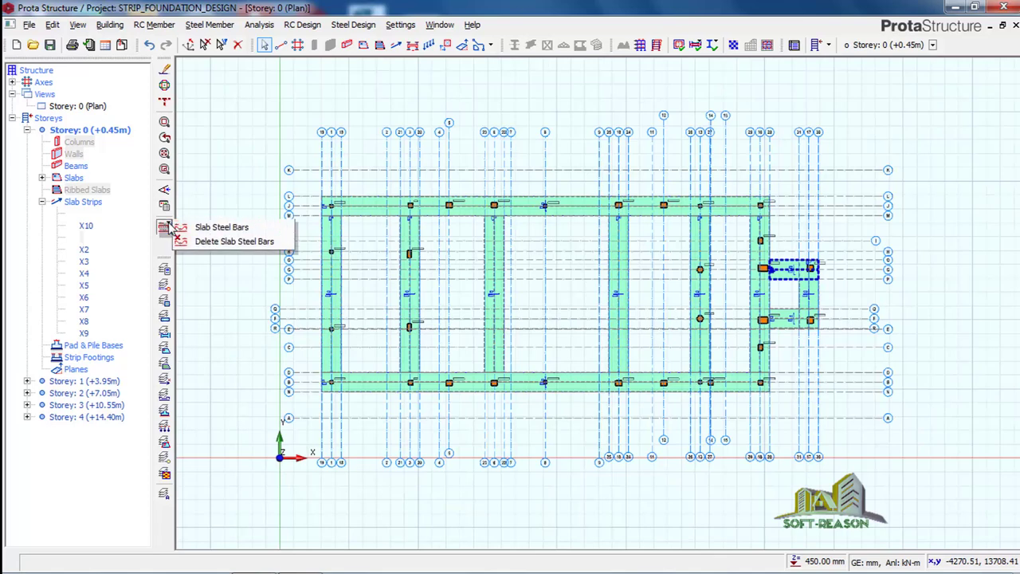
{"action": "left_click", "coordinate": [226, 235]}
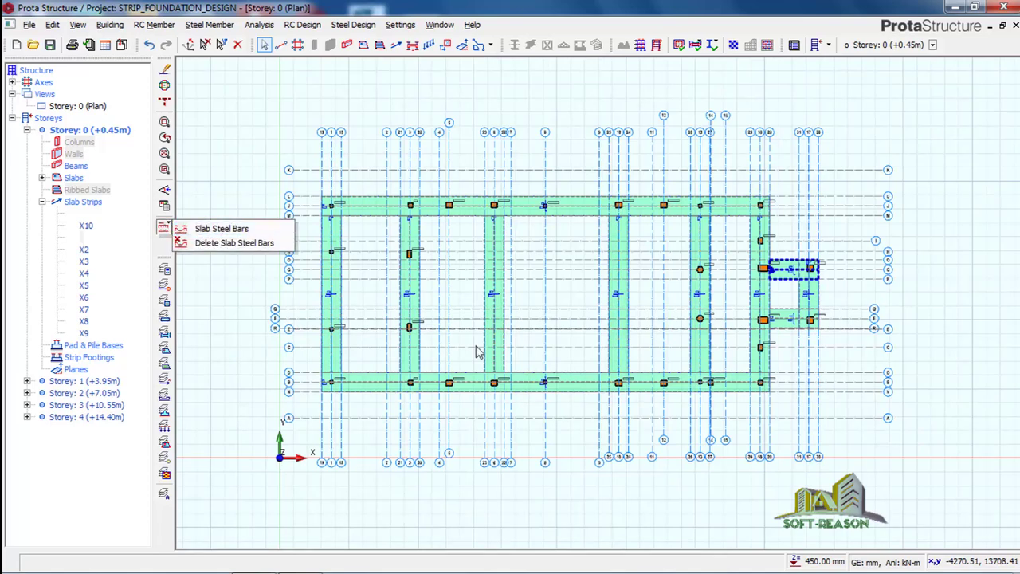
Clear the current selection and arrange slab steel bars for the strips in the Storey 0 plan
{"action": "left_click", "coordinate": [263, 145]}
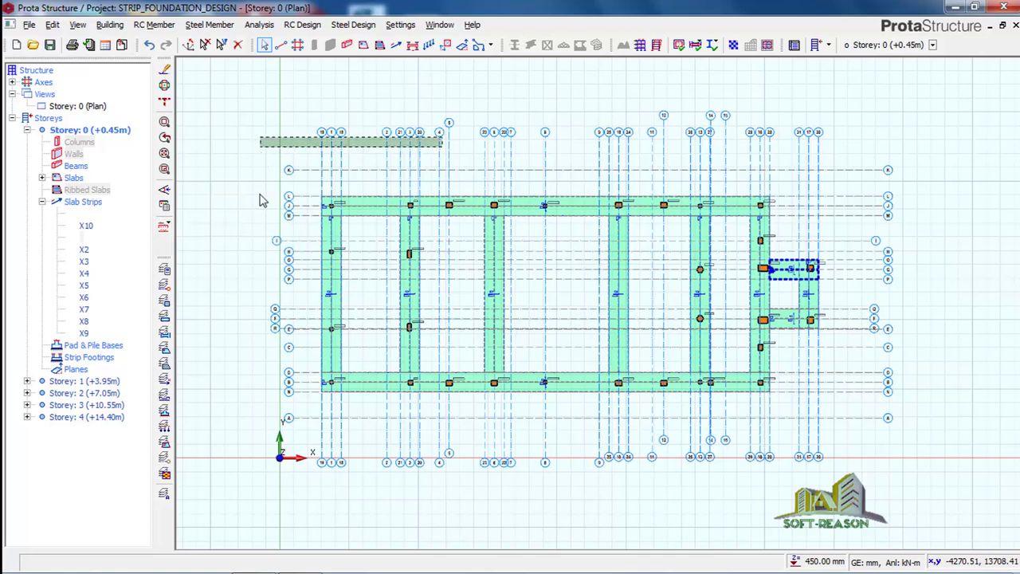
{"action": "key", "text": "Escape"}
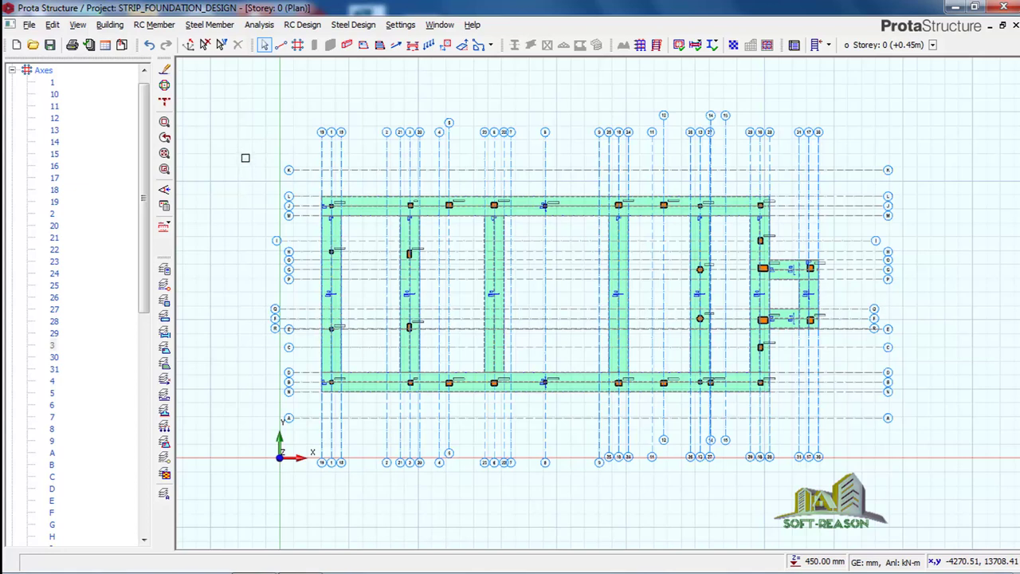
{"action": "right_click", "coordinate": [238, 134]}
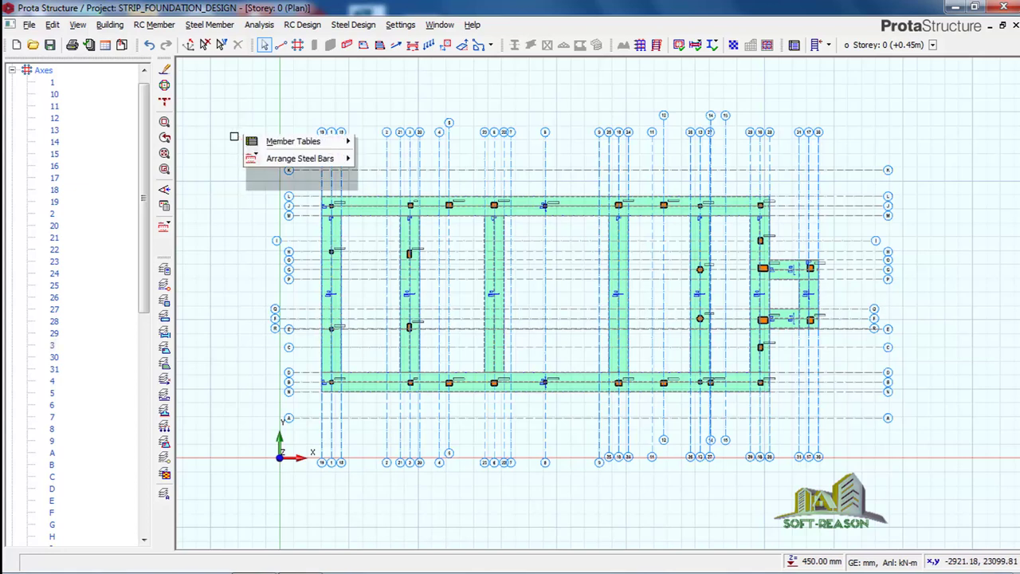
{"action": "mouse_move", "coordinate": [279, 185]}
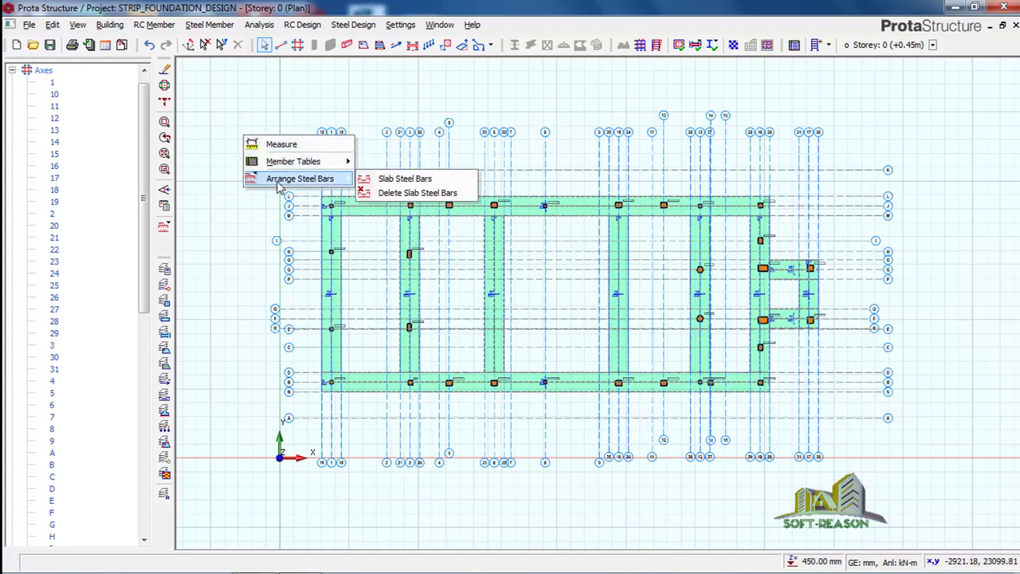
{"action": "left_click", "coordinate": [409, 180]}
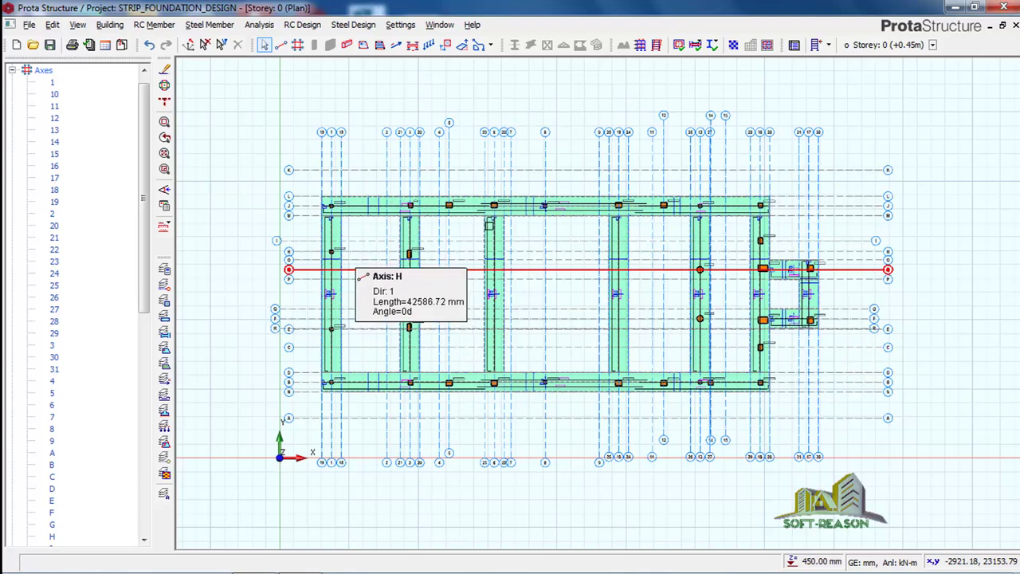
Examine the top and bottom steel bar labels on strips FS1 and FS3 in the plan
{"action": "left_click", "coordinate": [494, 232]}
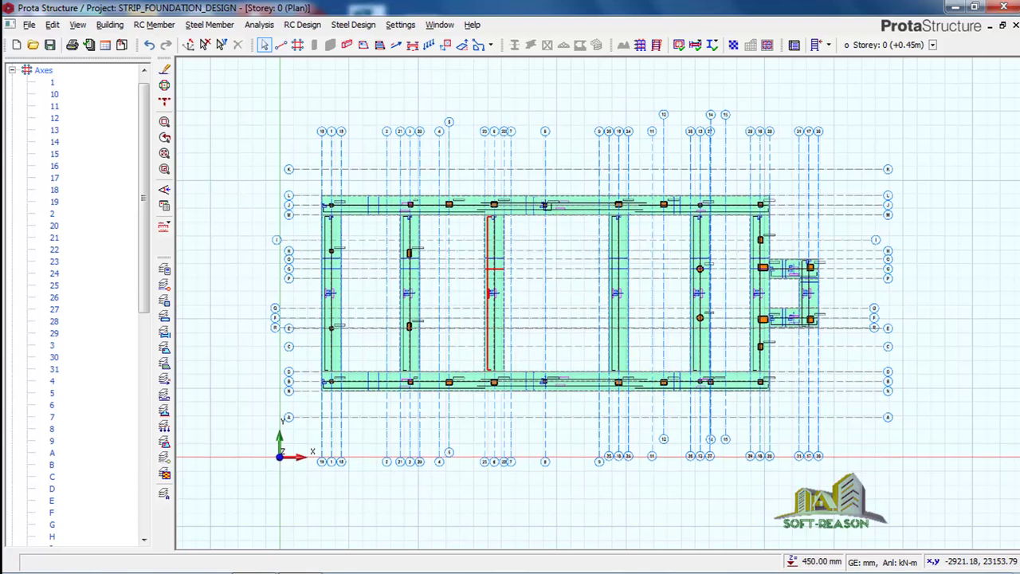
{"action": "scroll", "coordinate": [545, 205], "scroll_direction": "up", "scroll_amount": 4}
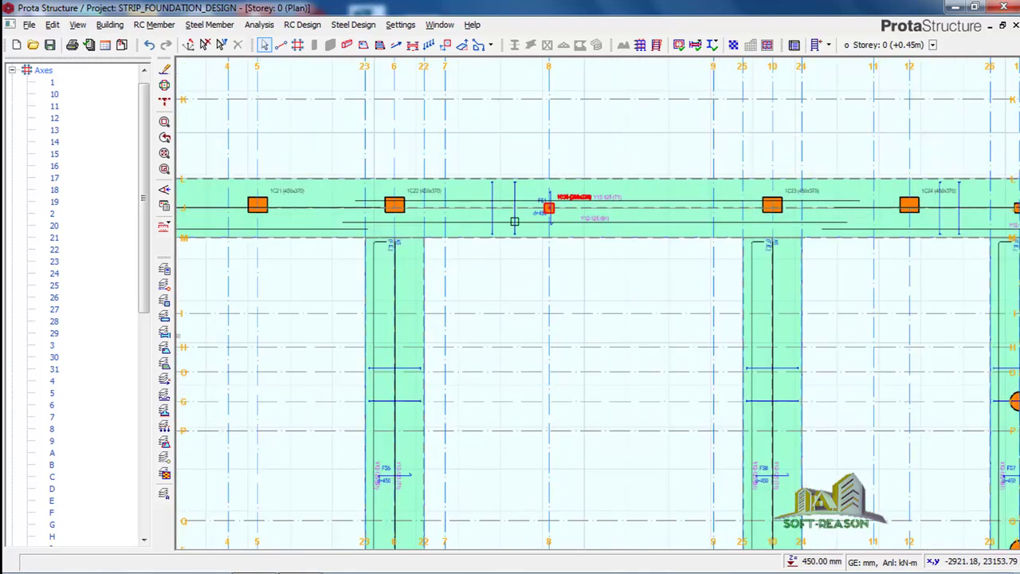
{"action": "scroll", "coordinate": [514, 222], "scroll_direction": "up", "scroll_amount": 4}
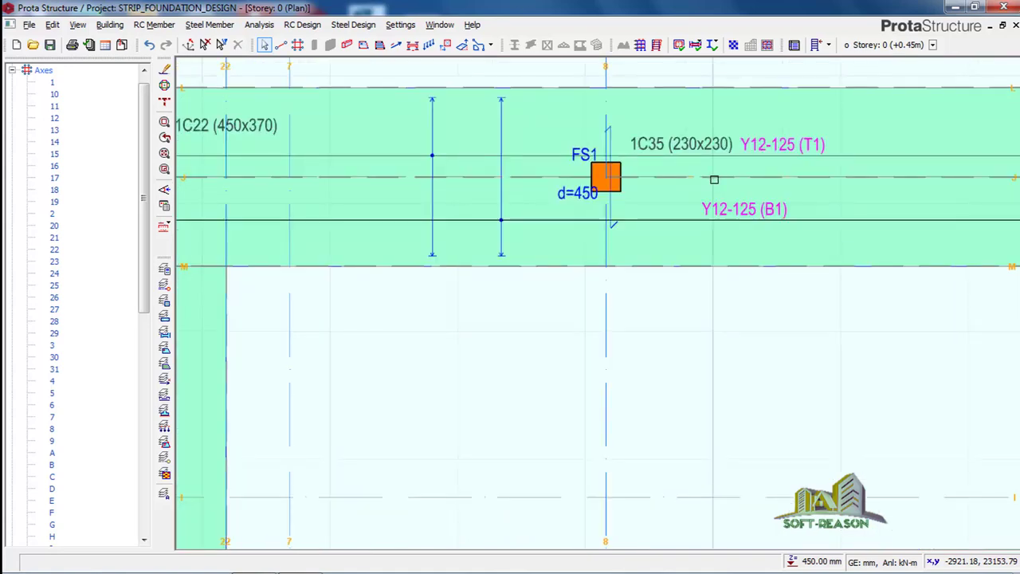
{"action": "scroll", "coordinate": [714, 180], "scroll_direction": "up", "scroll_amount": 1}
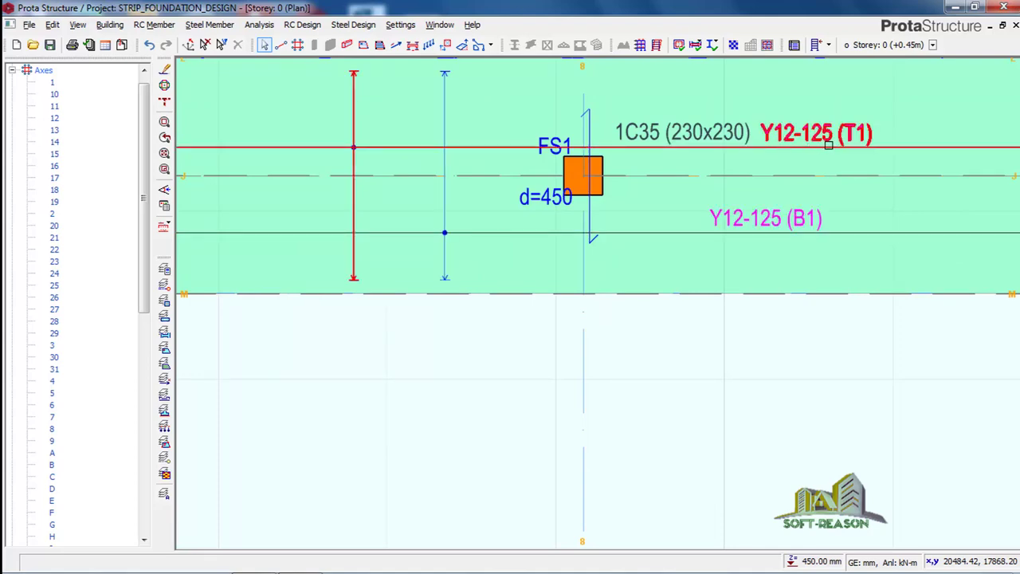
{"action": "scroll", "coordinate": [654, 168], "scroll_direction": "down", "scroll_amount": 3}
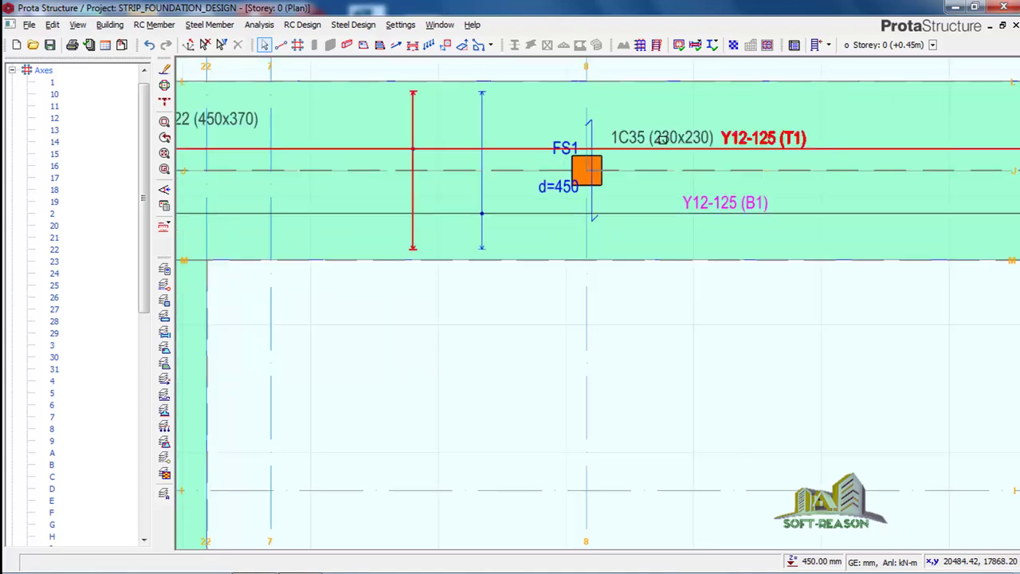
{"action": "scroll", "coordinate": [627, 173], "scroll_direction": "down", "scroll_amount": 4}
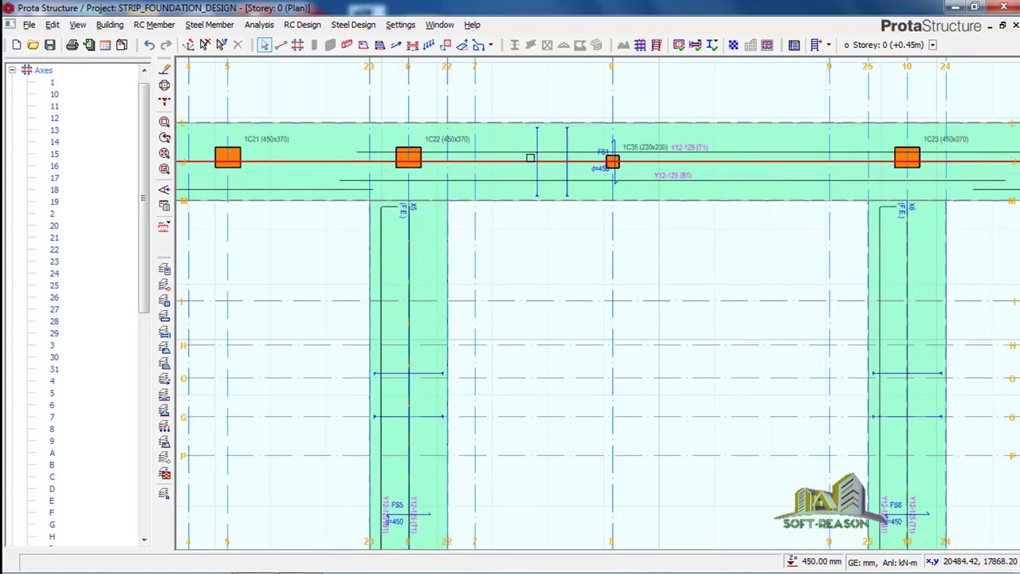
{"action": "scroll", "coordinate": [533, 289], "scroll_direction": "down", "scroll_amount": 4}
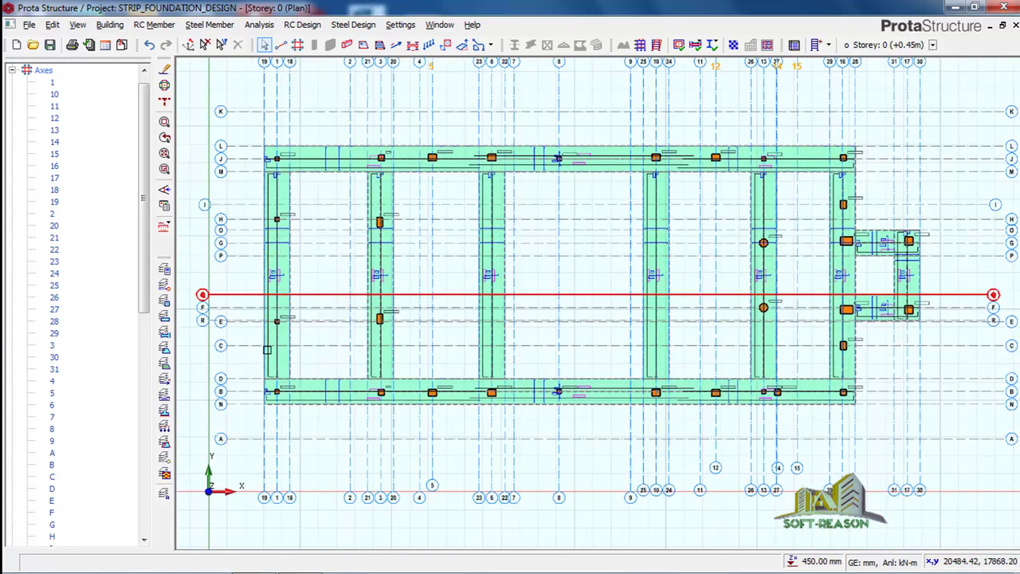
{"action": "scroll", "coordinate": [261, 253], "scroll_direction": "up", "scroll_amount": 2}
{"action": "scroll", "coordinate": [262, 253], "scroll_direction": "up", "scroll_amount": 4}
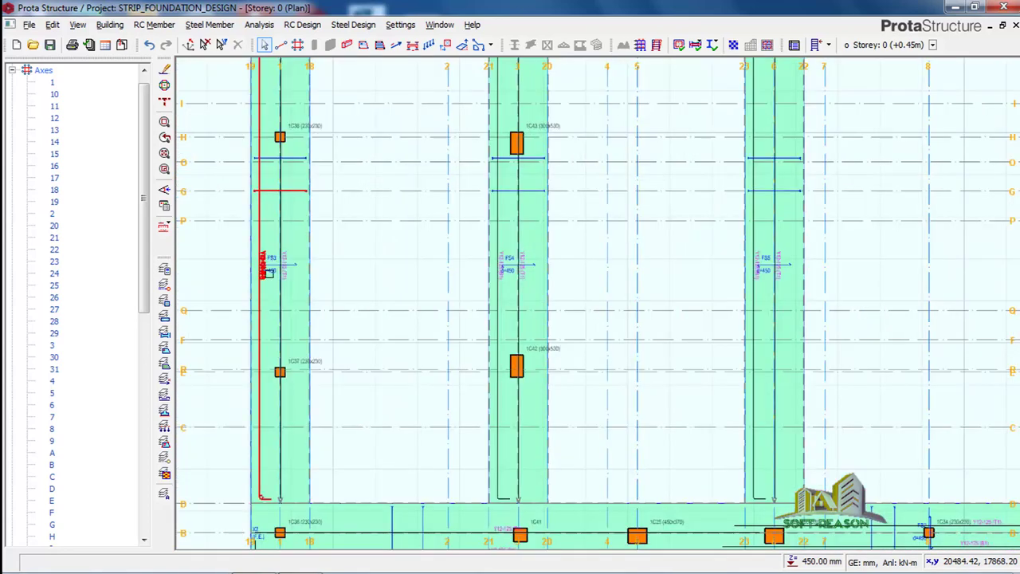
{"action": "scroll", "coordinate": [364, 228], "scroll_direction": "up", "scroll_amount": 3}
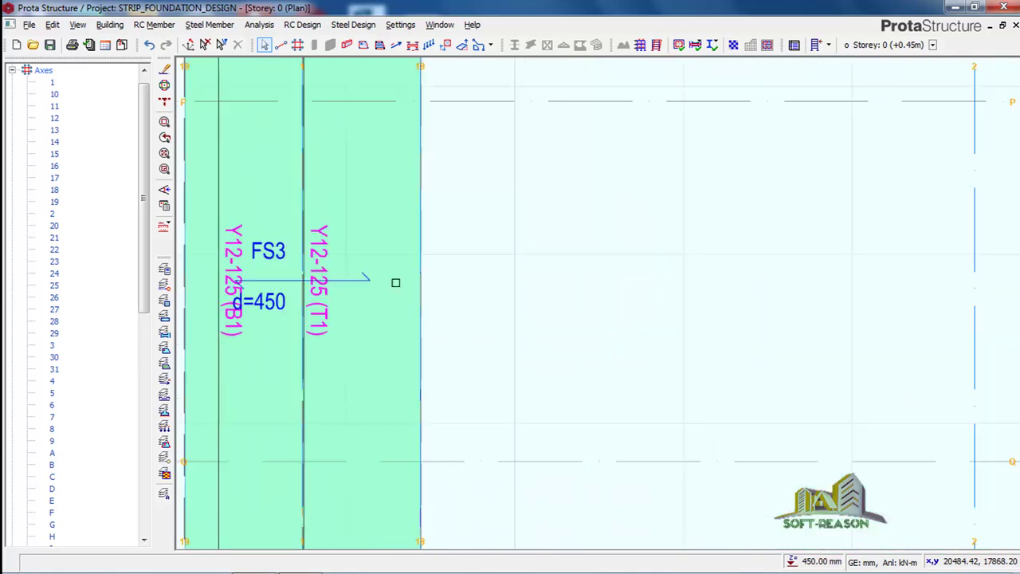
{"action": "scroll", "coordinate": [369, 271], "scroll_direction": "down", "scroll_amount": 3}
{"action": "scroll", "coordinate": [352, 273], "scroll_direction": "down", "scroll_amount": 2}
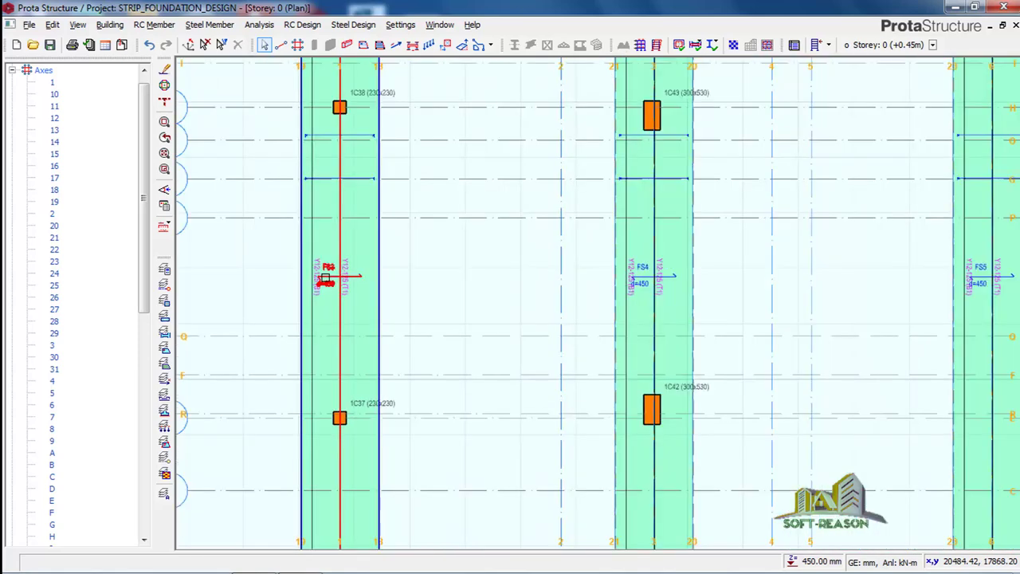
Examine the steel bars on strips FS7 to FS11 in the plan and select the bottom bar of FS11
{"action": "scroll", "coordinate": [425, 269], "scroll_direction": "down", "scroll_amount": 3}
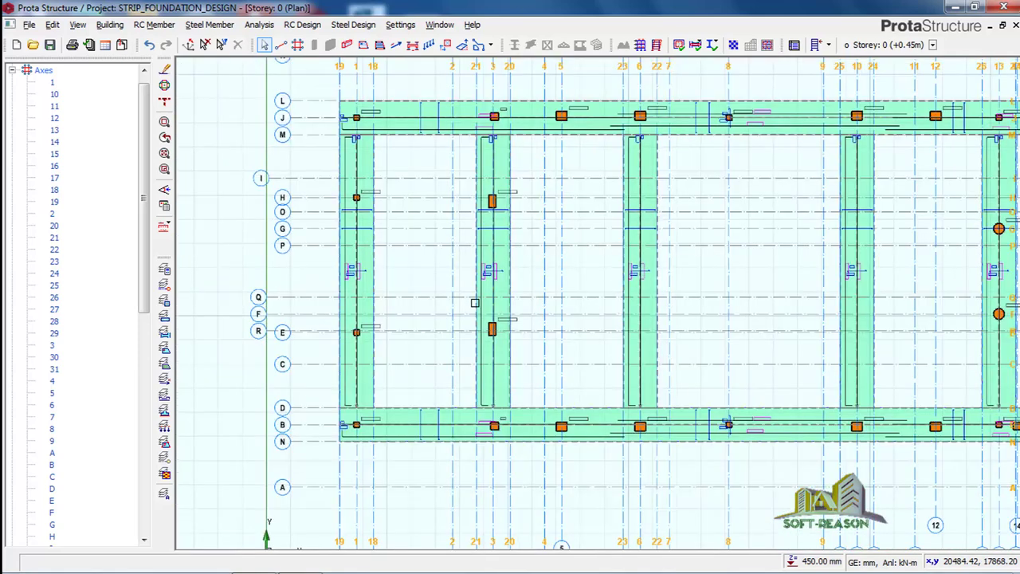
{"action": "scroll", "coordinate": [708, 255], "scroll_direction": "down", "scroll_amount": 2}
{"action": "scroll", "coordinate": [714, 254], "scroll_direction": "up", "scroll_amount": 4}
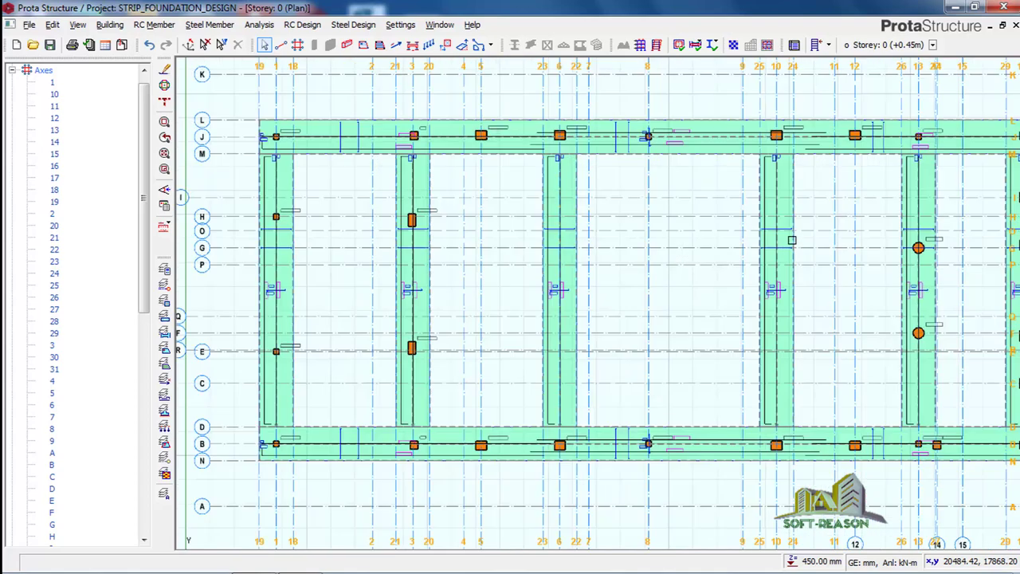
{"action": "scroll", "coordinate": [682, 253], "scroll_direction": "down", "scroll_amount": 4}
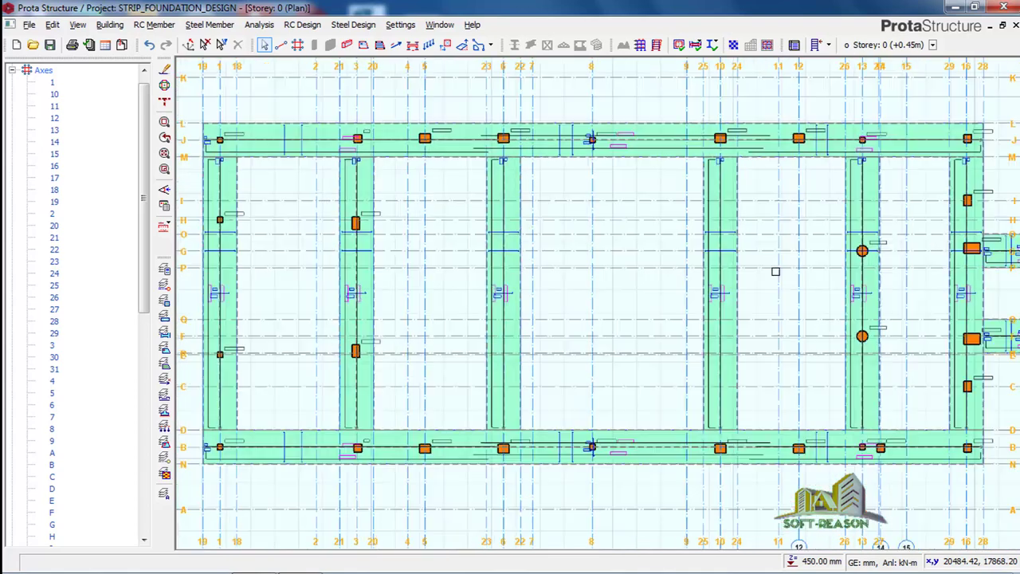
{"action": "scroll", "coordinate": [933, 292], "scroll_direction": "up", "scroll_amount": 5}
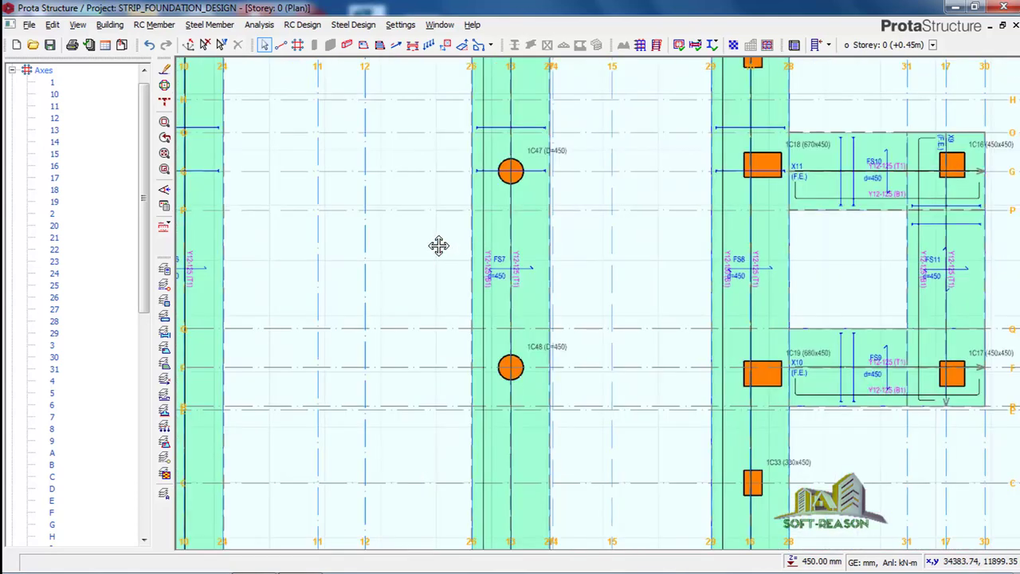
{"action": "middle_click_drag", "start_coordinate": [438, 246], "coordinate": [321, 240]}
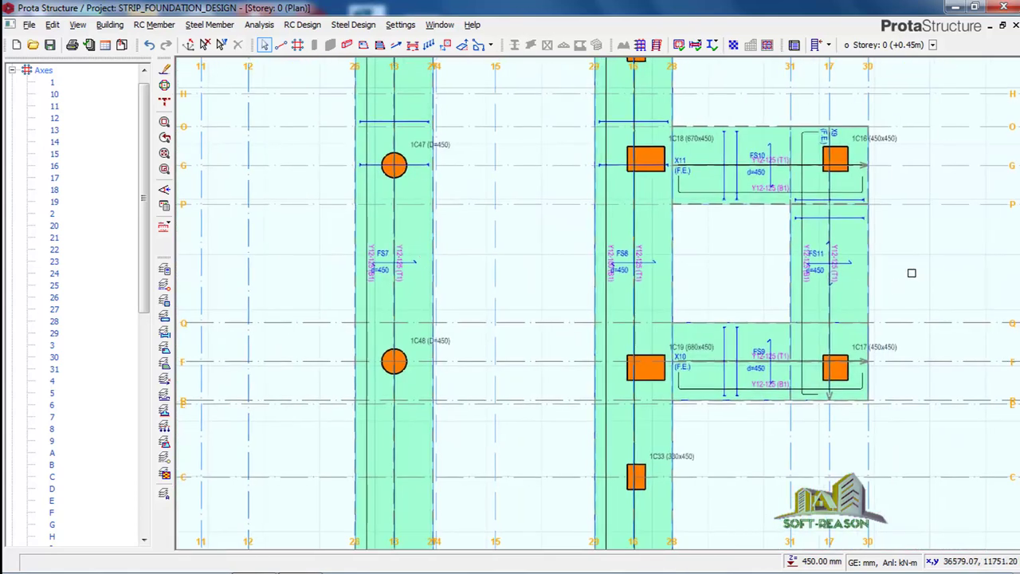
{"action": "scroll", "coordinate": [876, 285], "scroll_direction": "up", "scroll_amount": 3}
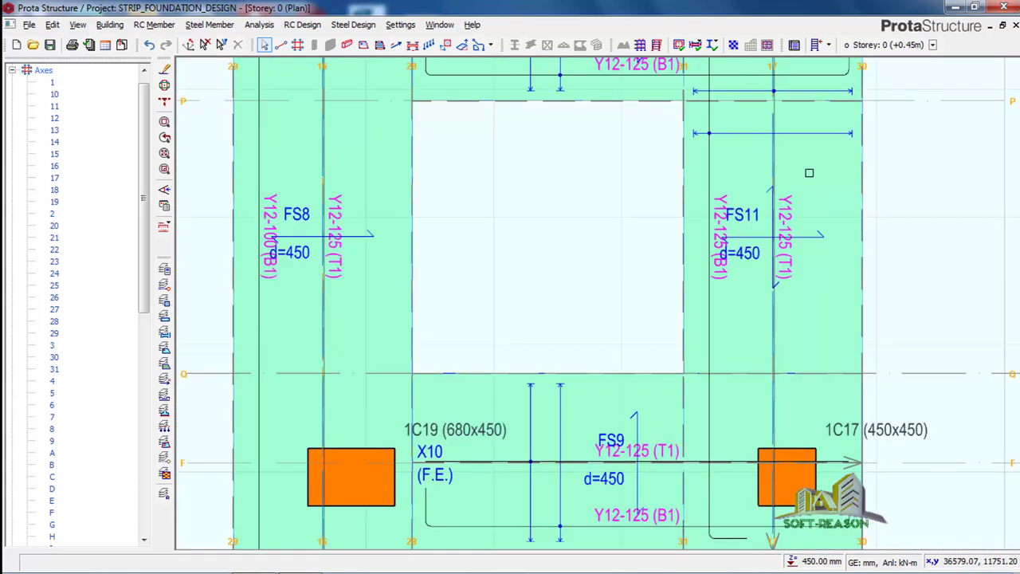
{"action": "left_click", "coordinate": [789, 264]}
{"action": "left_click", "coordinate": [717, 504]}
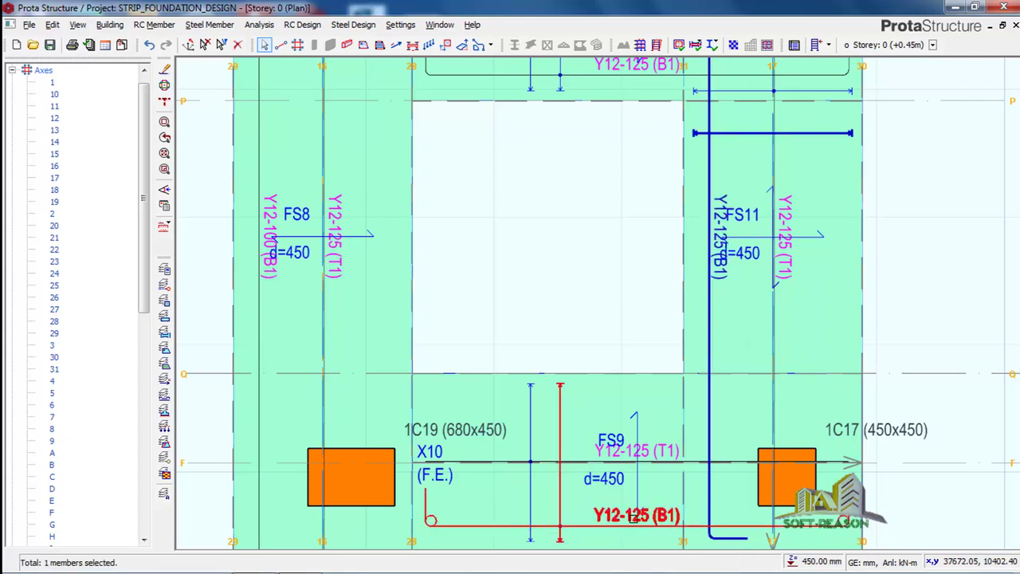
Review the slab steel bar arrangement across all strips of the Storey 0 foundation plan
{"action": "scroll", "coordinate": [808, 301], "scroll_direction": "down", "scroll_amount": 4}
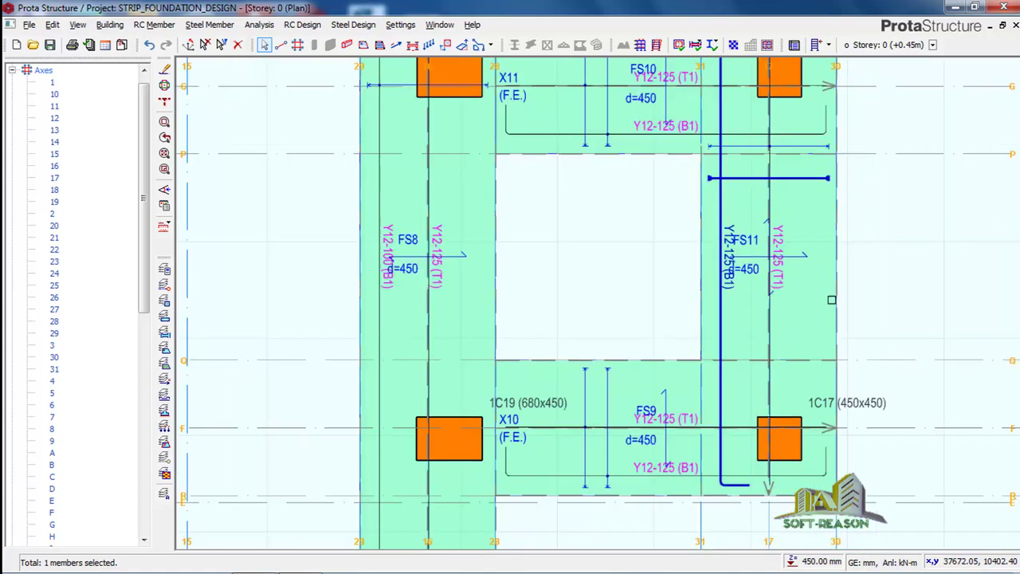
{"action": "scroll", "coordinate": [836, 306], "scroll_direction": "down", "scroll_amount": 4}
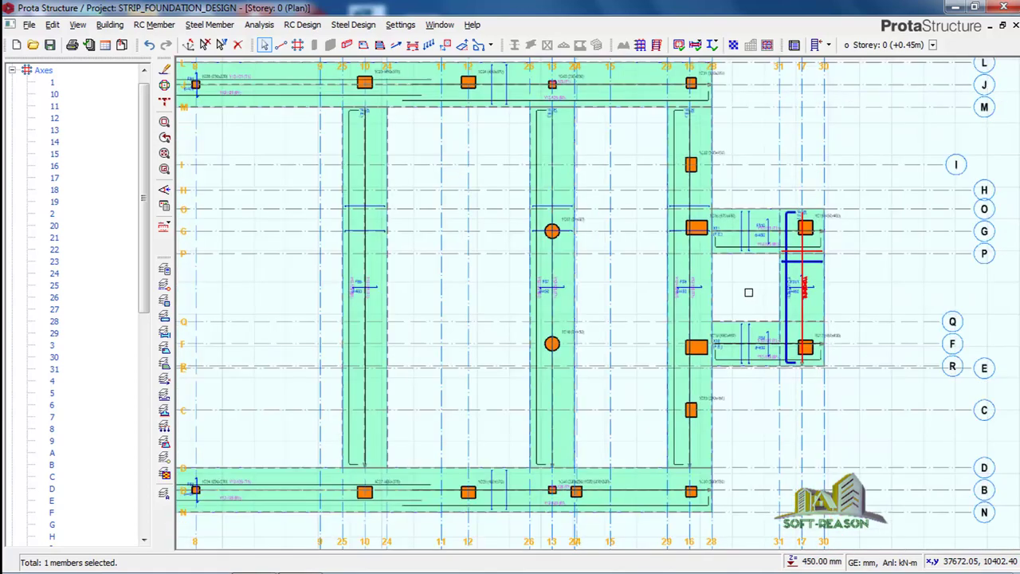
{"action": "scroll", "coordinate": [769, 310], "scroll_direction": "down", "scroll_amount": 2}
{"action": "scroll", "coordinate": [638, 311], "scroll_direction": "down", "scroll_amount": 3}
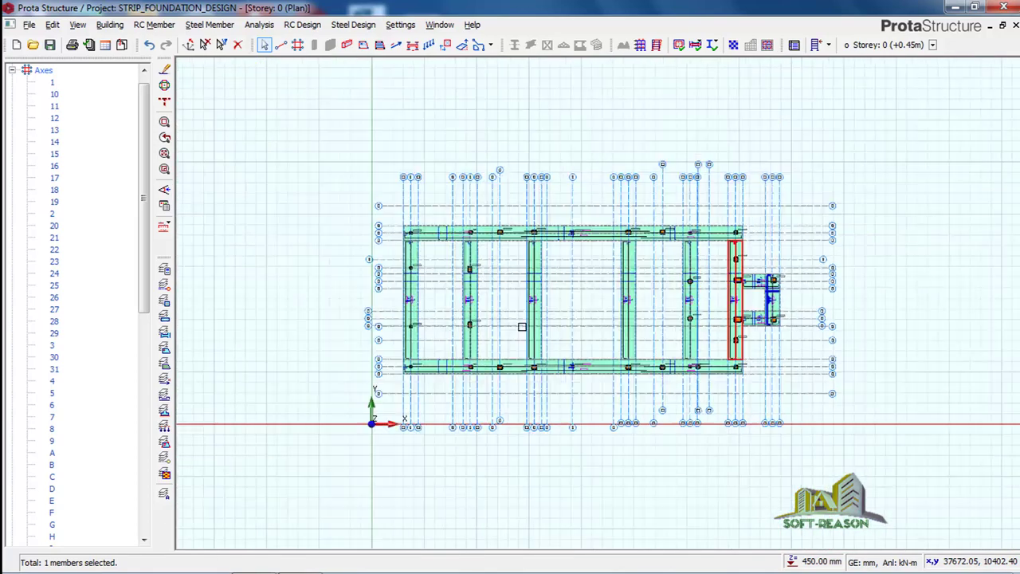
{"action": "scroll", "coordinate": [629, 292], "scroll_direction": "up", "scroll_amount": 2}
{"action": "scroll", "coordinate": [869, 261], "scroll_direction": "up", "scroll_amount": 4}
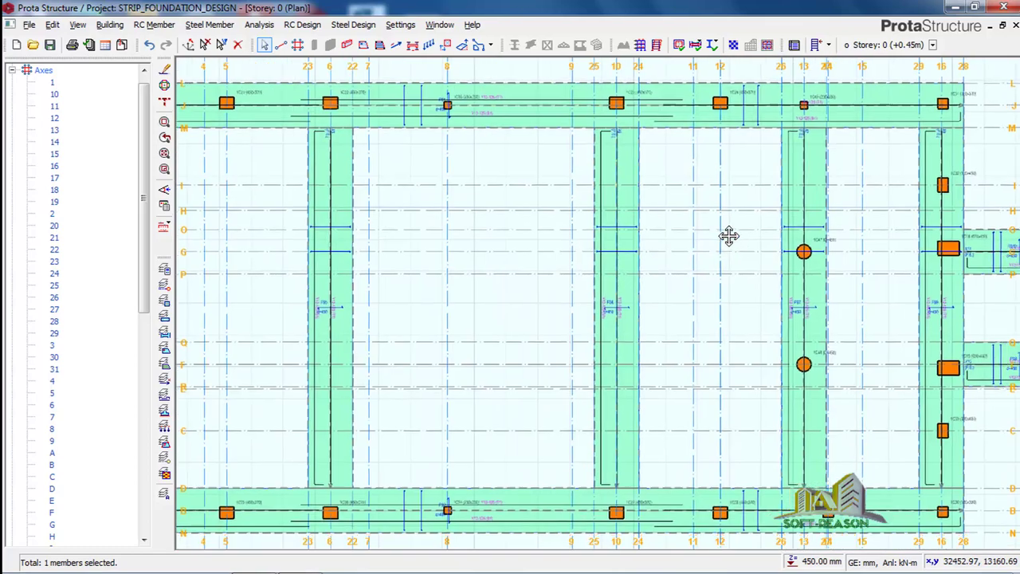
{"action": "middle_click_drag", "start_coordinate": [729, 236], "coordinate": [727, 239]}
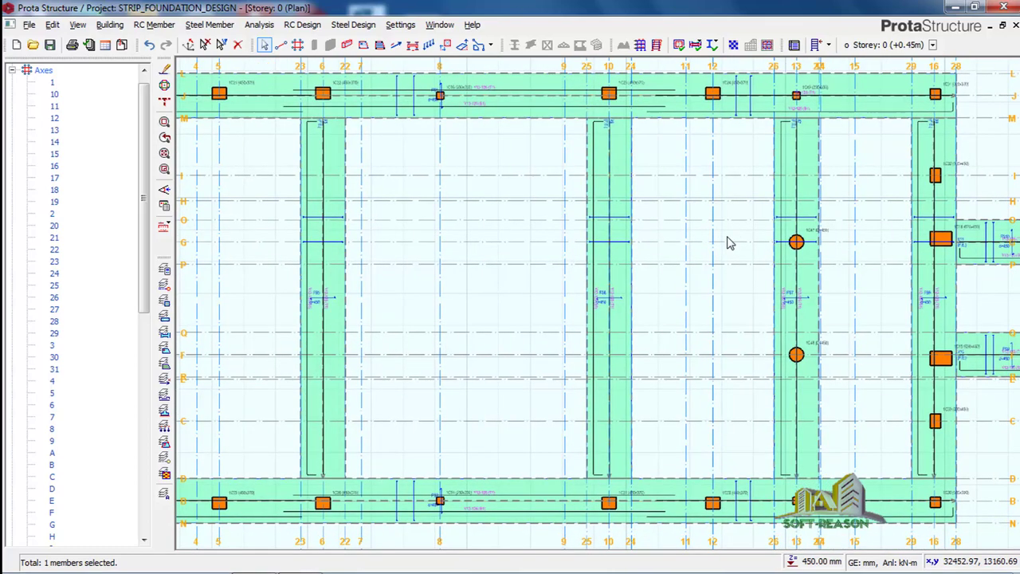
{"action": "scroll", "coordinate": [705, 237], "scroll_direction": "down", "scroll_amount": 5}
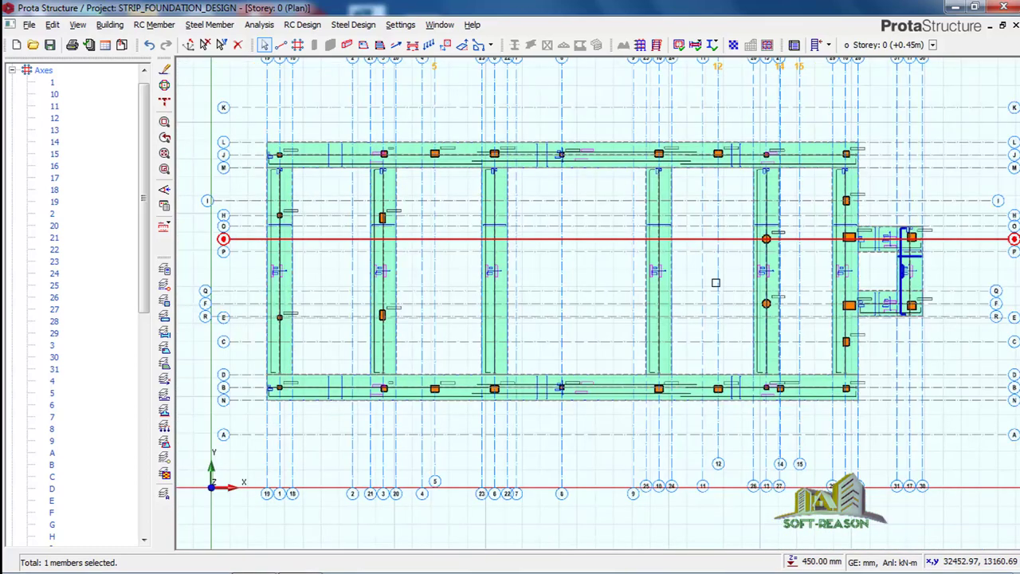
{"action": "scroll", "coordinate": [738, 222], "scroll_direction": "up", "scroll_amount": 3}
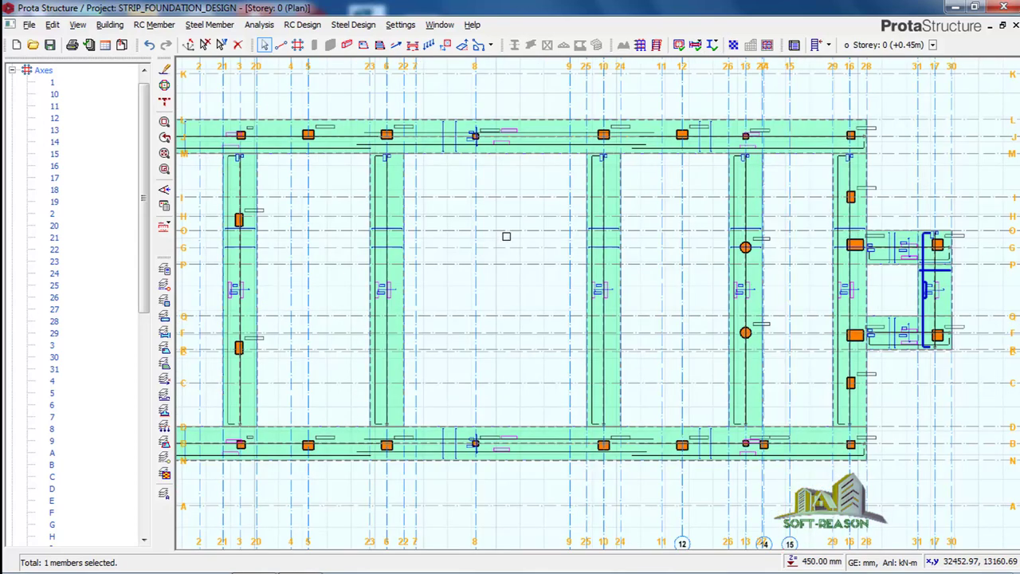
{"action": "scroll", "coordinate": [512, 234], "scroll_direction": "down", "scroll_amount": 1}
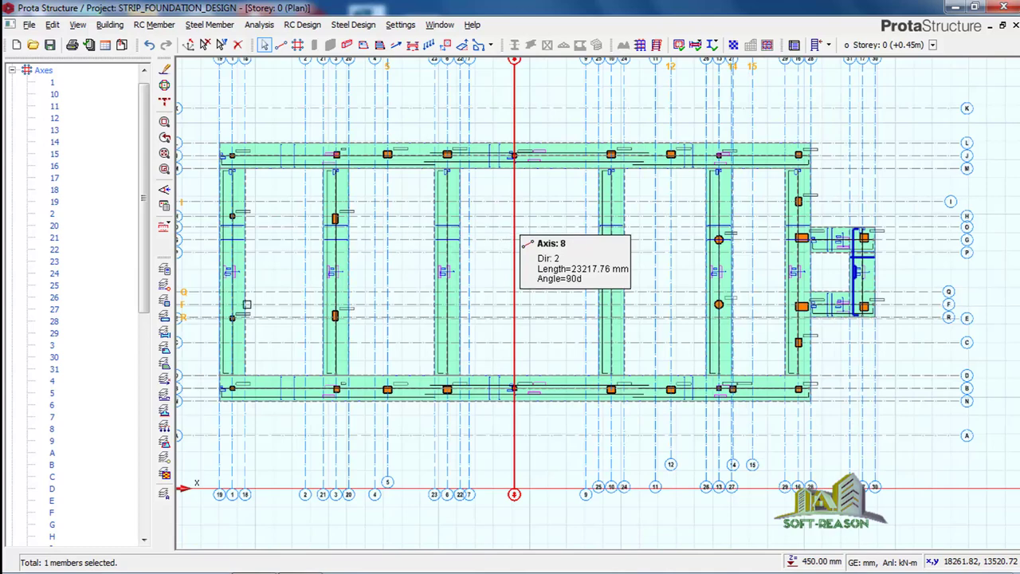
Preview the custom FE contour As(d)1-bot on the Storey 0 plan and apply As(d)2-bot for display
{"action": "left_click", "coordinate": [164, 207]}
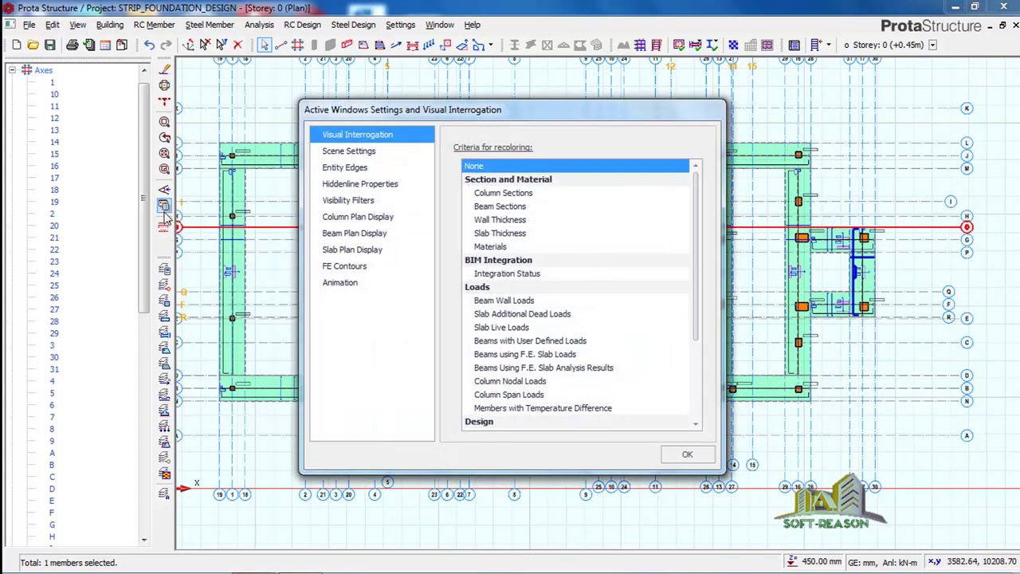
{"action": "left_click", "coordinate": [348, 267]}
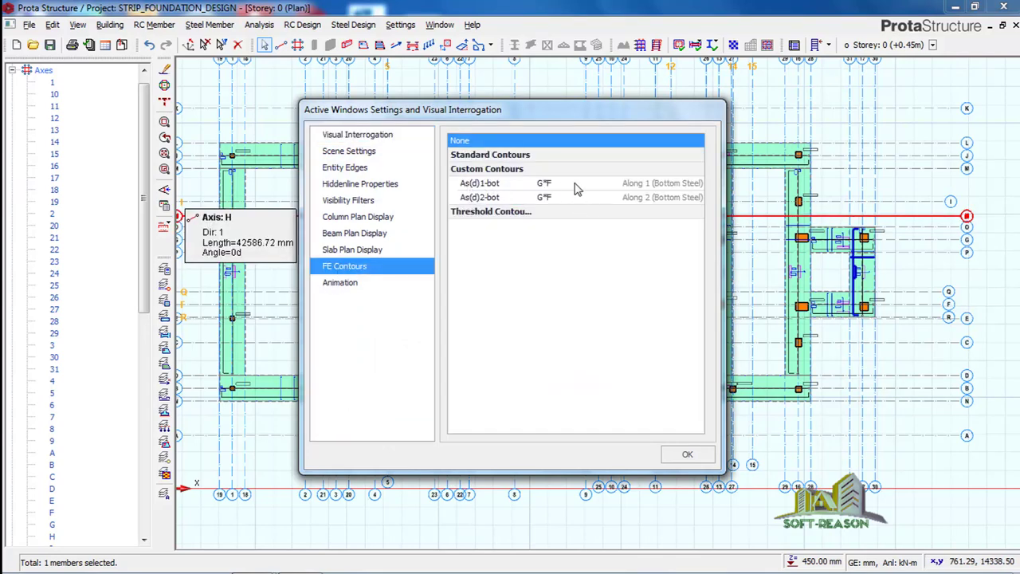
{"action": "left_click", "coordinate": [485, 185]}
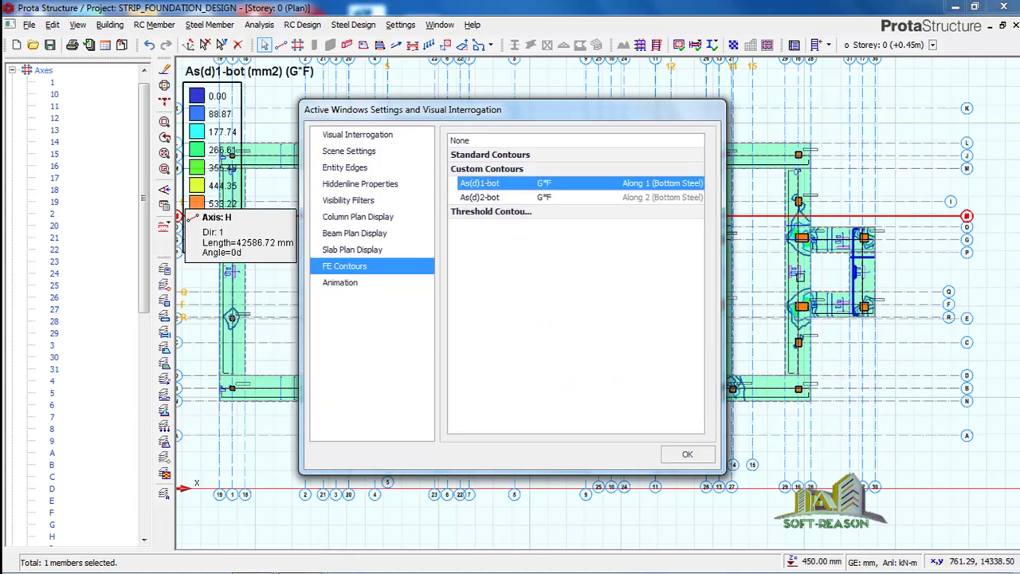
{"action": "left_click_drag", "start_coordinate": [604, 109], "coordinate": [569, 195]}
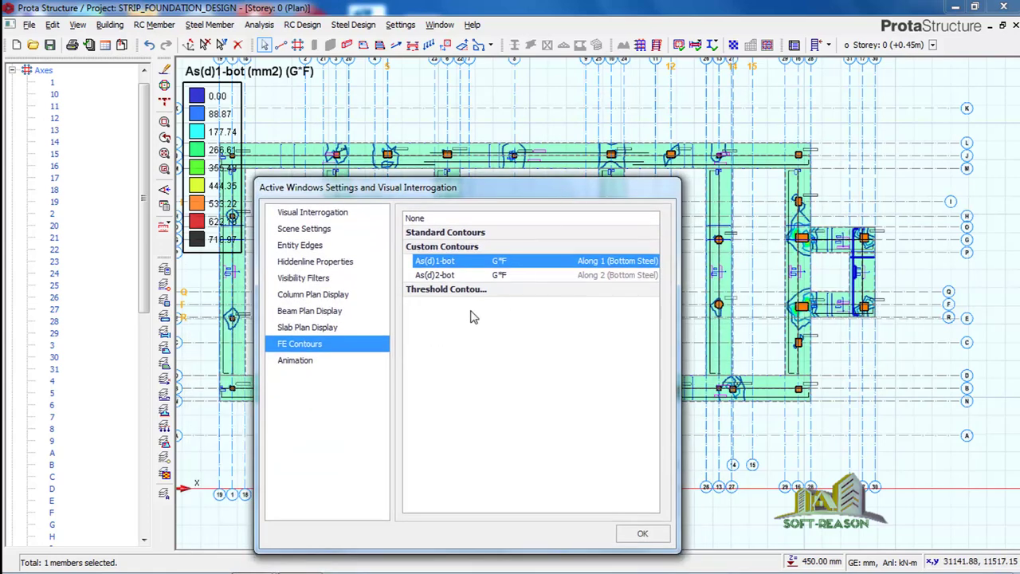
{"action": "left_click", "coordinate": [443, 275]}
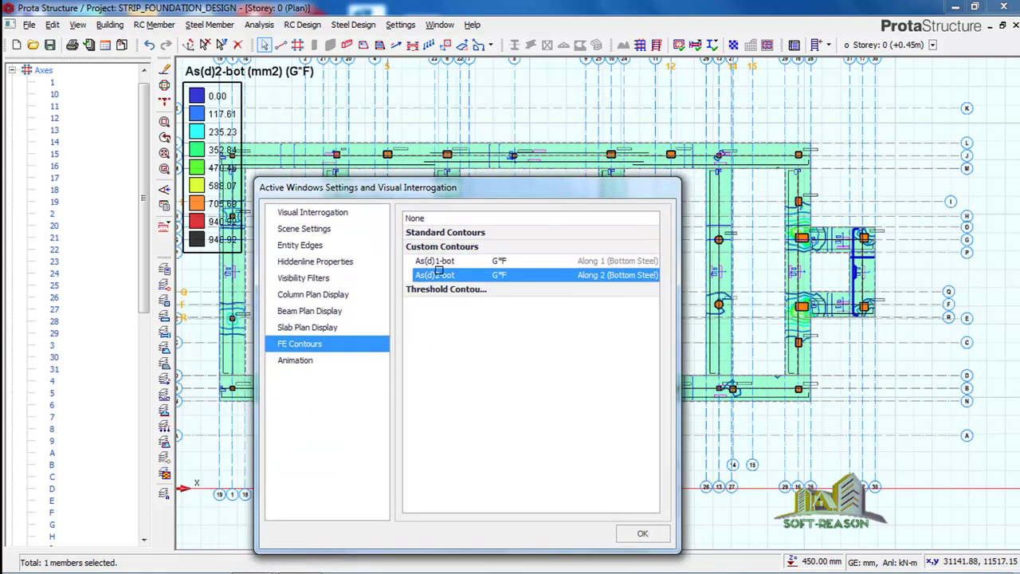
{"action": "left_click", "coordinate": [642, 533]}
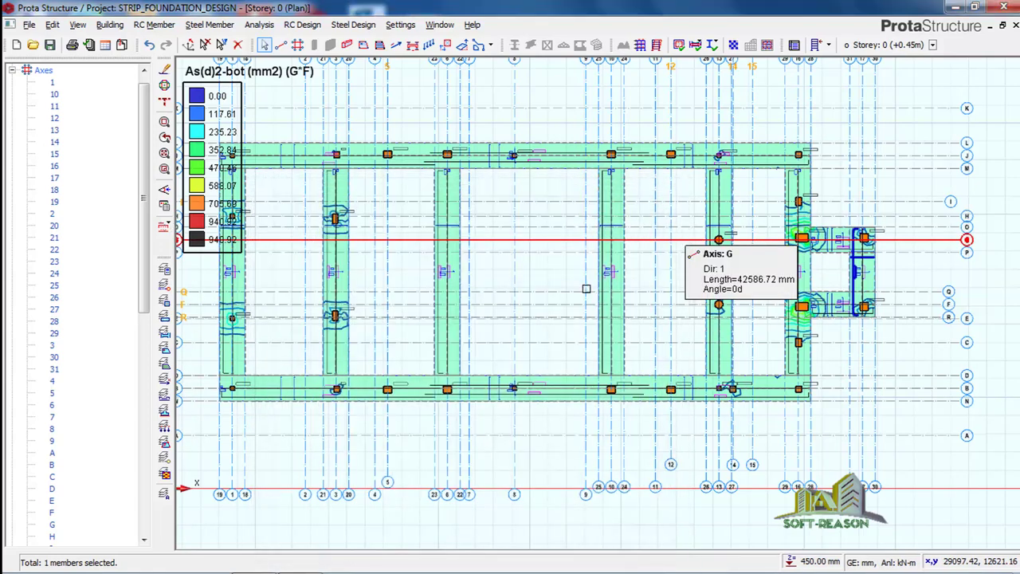
Examine the As(d)2-bot contours around the columns along the foundation strips
{"action": "scroll", "coordinate": [668, 278], "scroll_direction": "up", "scroll_amount": 2}
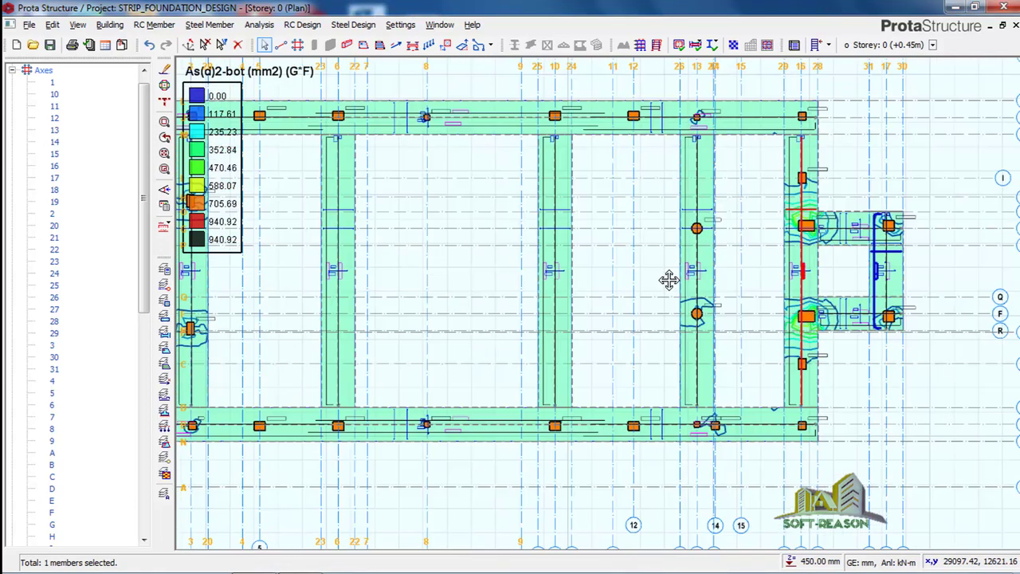
{"action": "scroll", "coordinate": [777, 263], "scroll_direction": "down", "scroll_amount": 2}
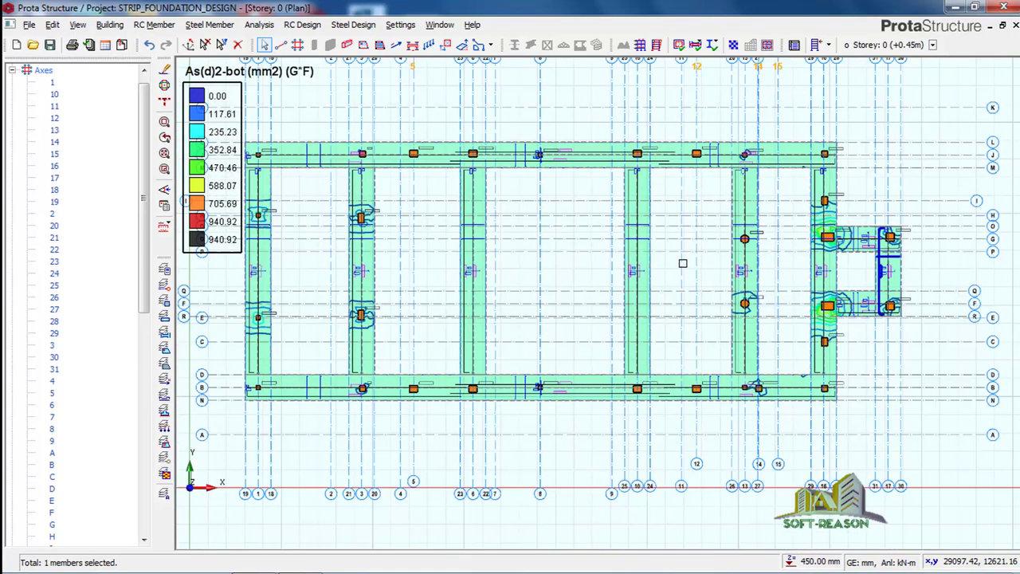
{"action": "scroll", "coordinate": [691, 253], "scroll_direction": "down", "scroll_amount": 4}
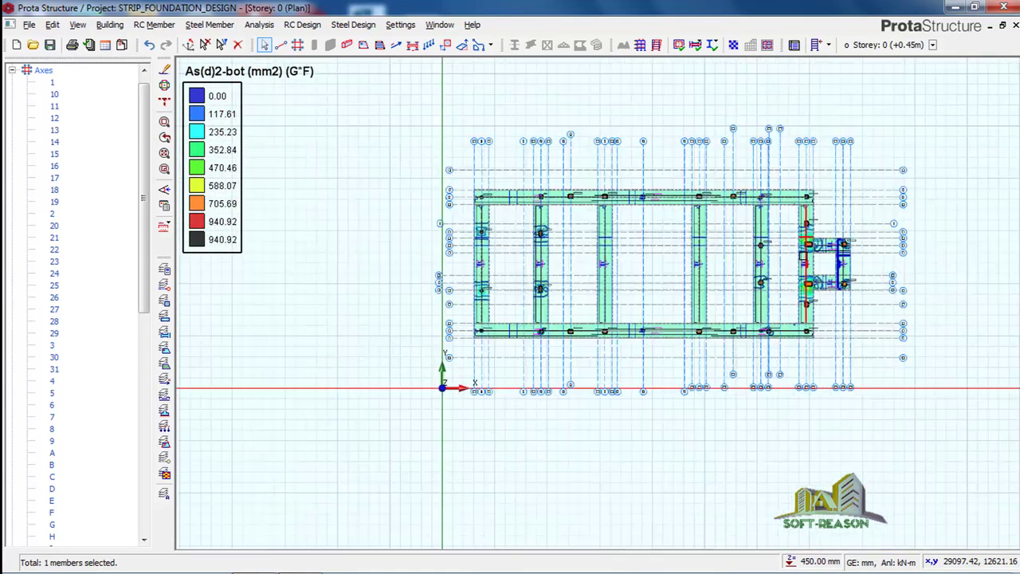
{"action": "scroll", "coordinate": [793, 263], "scroll_direction": "up", "scroll_amount": 1}
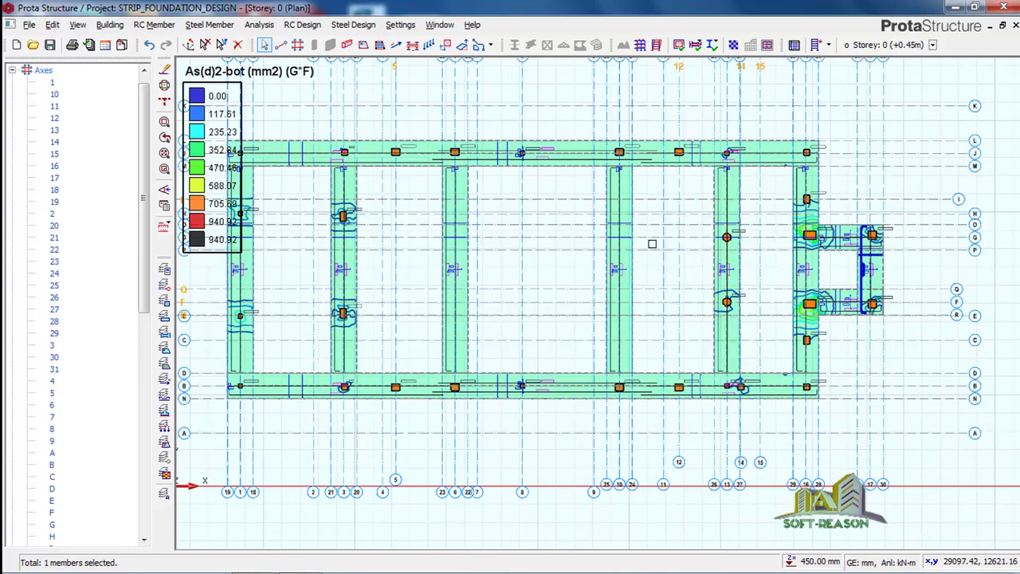
{"action": "middle_click_drag", "start_coordinate": [672, 250], "coordinate": [720, 255]}
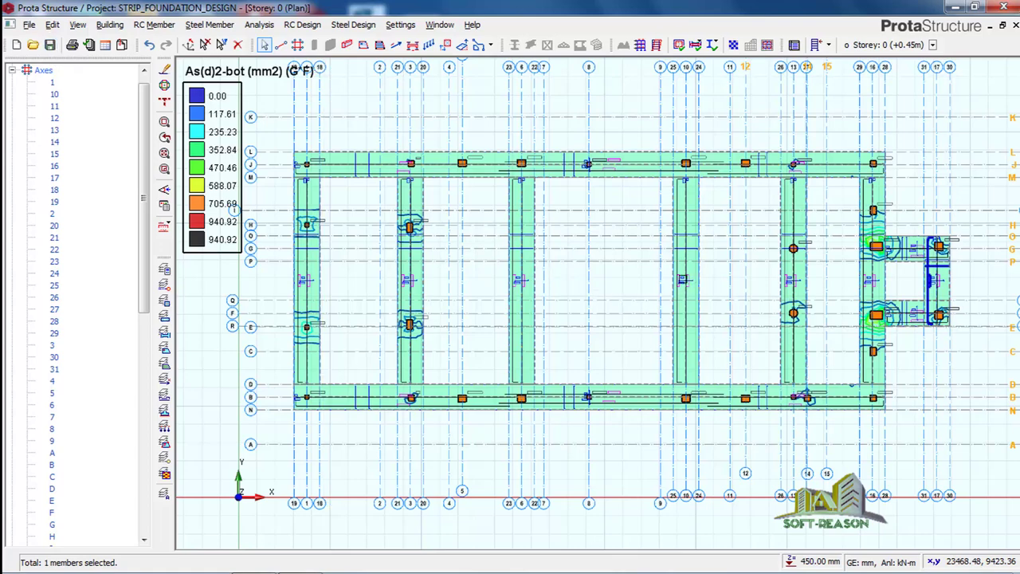
Collapse the Axes branch and the Slab Strips branch of Storey 0 in the structure tree
{"action": "left_click", "coordinate": [12, 71]}
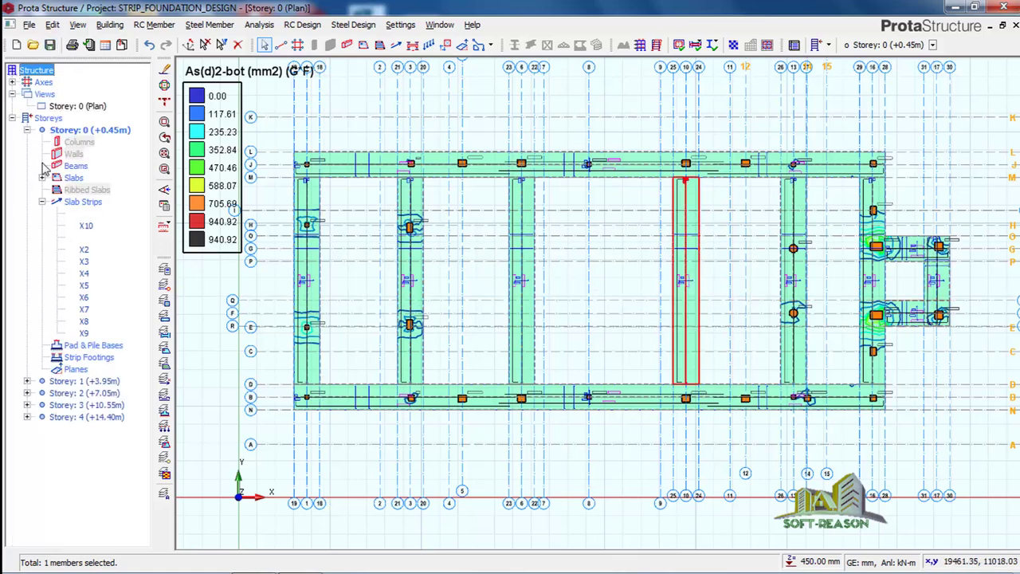
{"action": "left_click", "coordinate": [42, 202]}
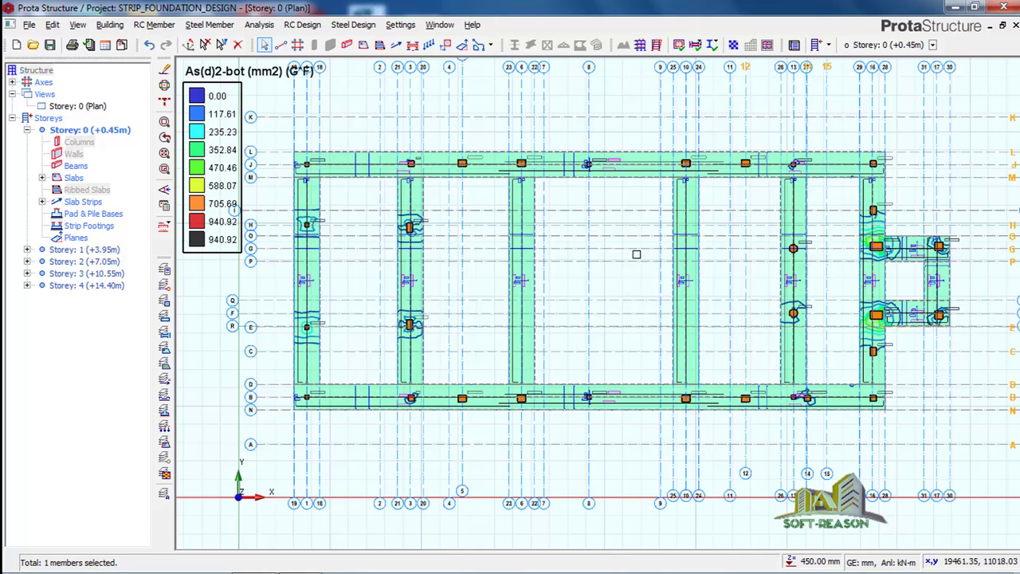
{"action": "middle_click_drag", "start_coordinate": [636, 254], "coordinate": [658, 214]}
{"action": "scroll", "coordinate": [642, 244], "scroll_direction": "up", "scroll_amount": 2}
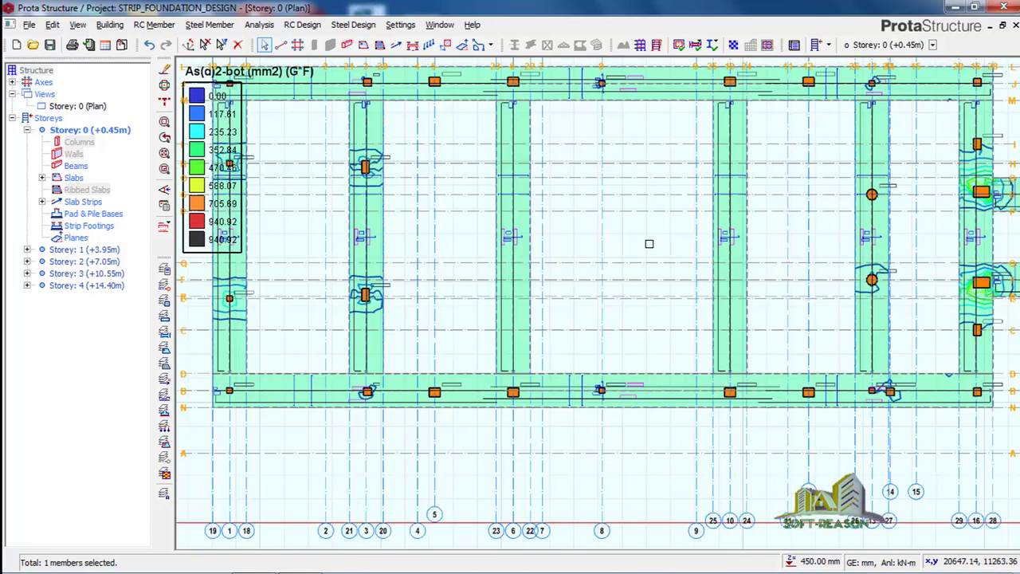
{"action": "scroll", "coordinate": [646, 247], "scroll_direction": "down", "scroll_amount": 2}
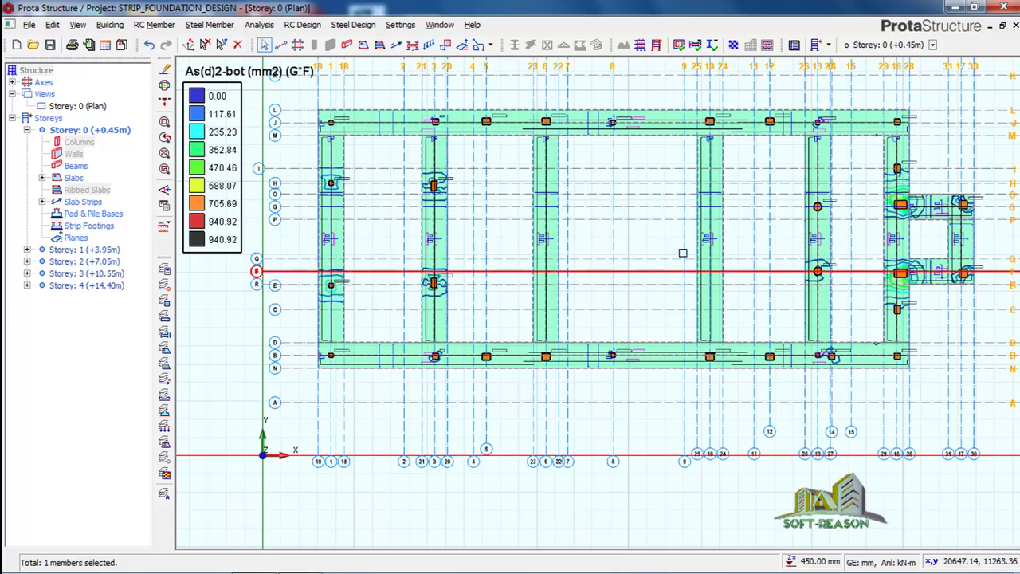